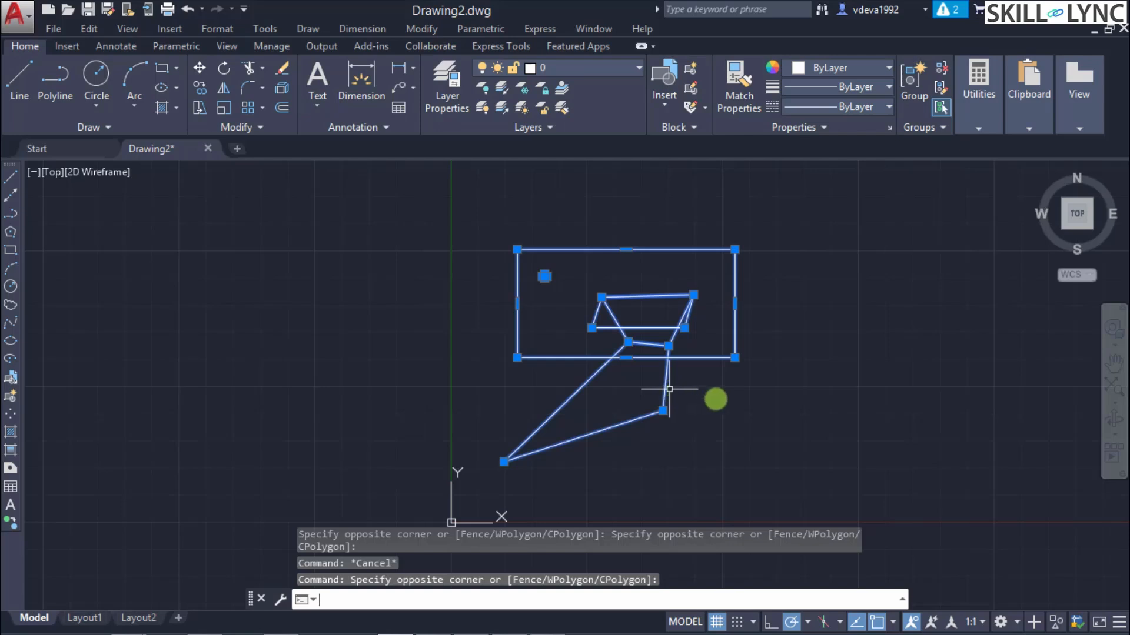
Select the rectangle and the polygon outlines with a two-segment Fence crossing them, and clear the selection.
key(Escape)
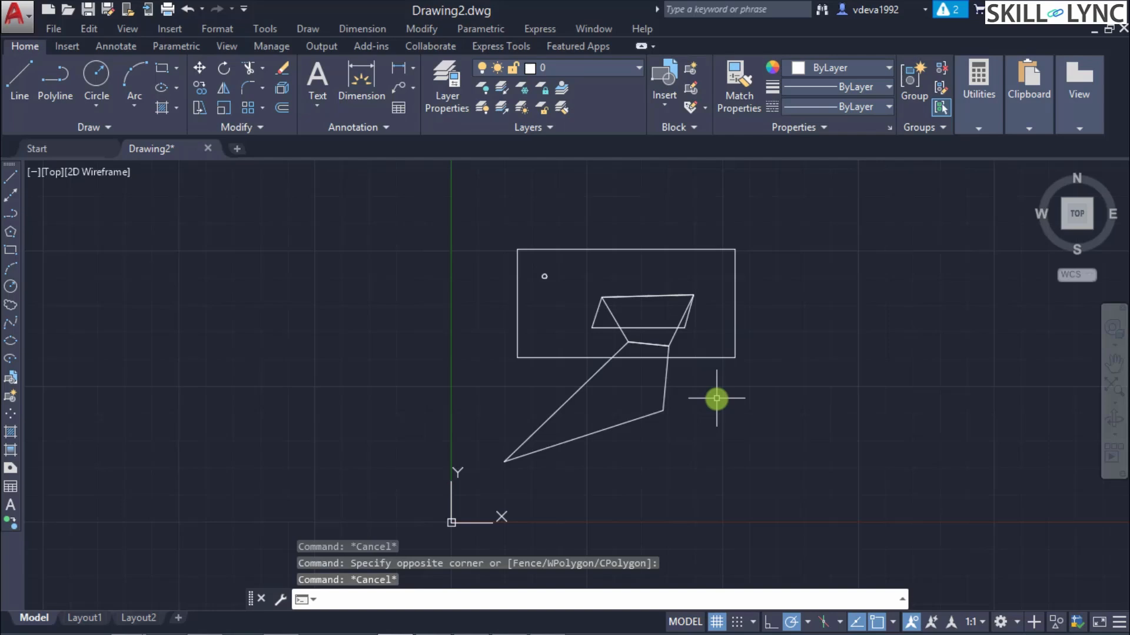
click(841, 426)
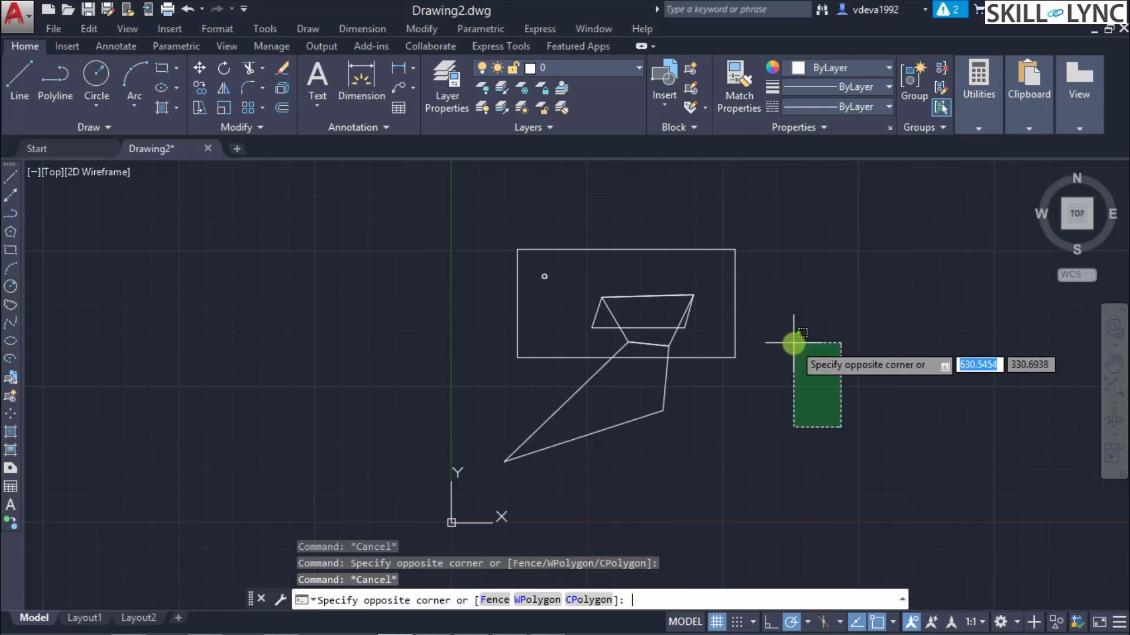
key(Down)
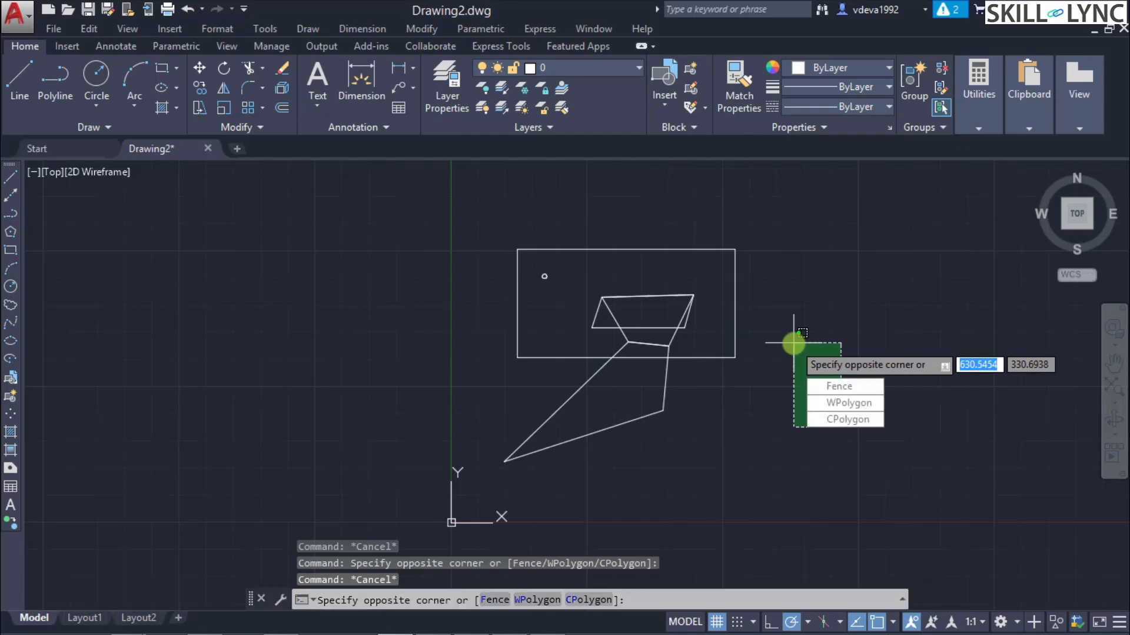
key(Down)
key(Down)
key(Down)
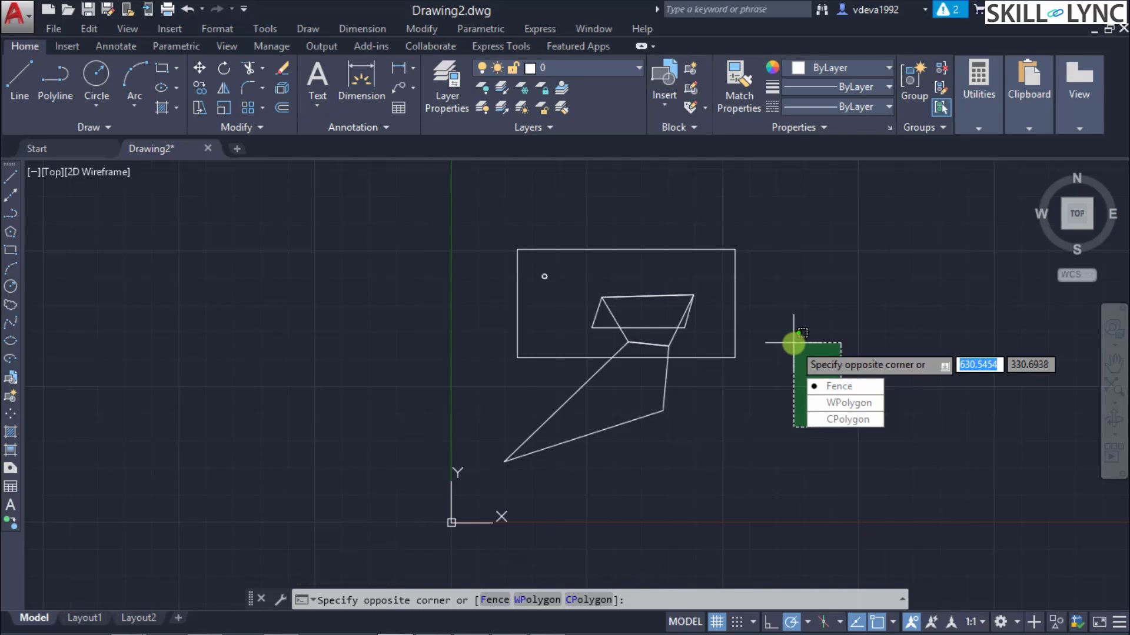
key(Return)
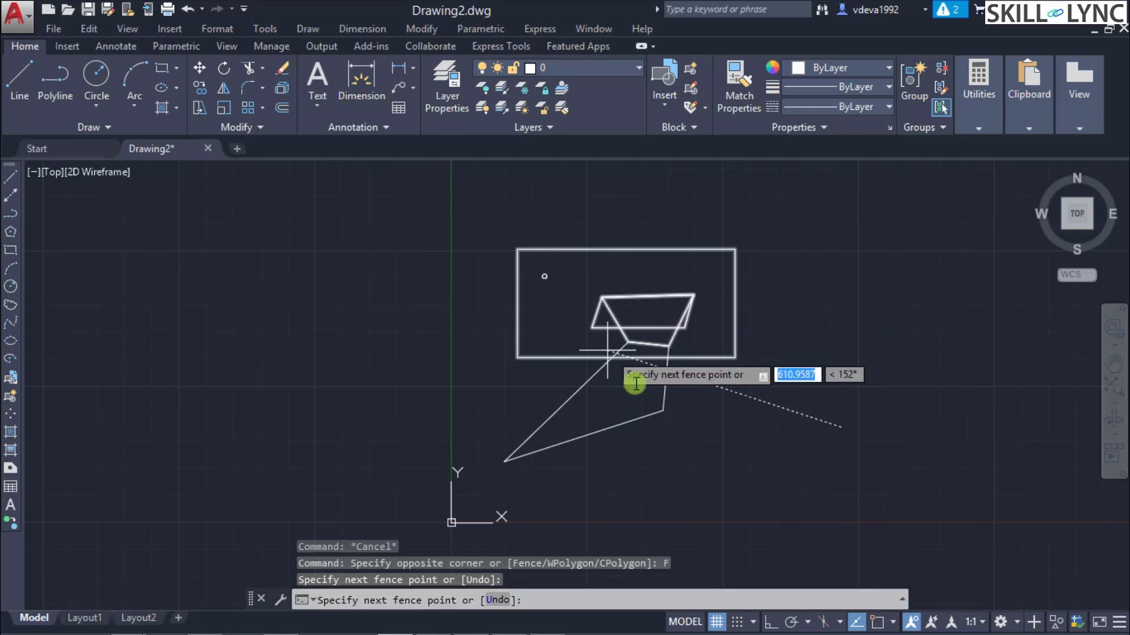
click(477, 396)
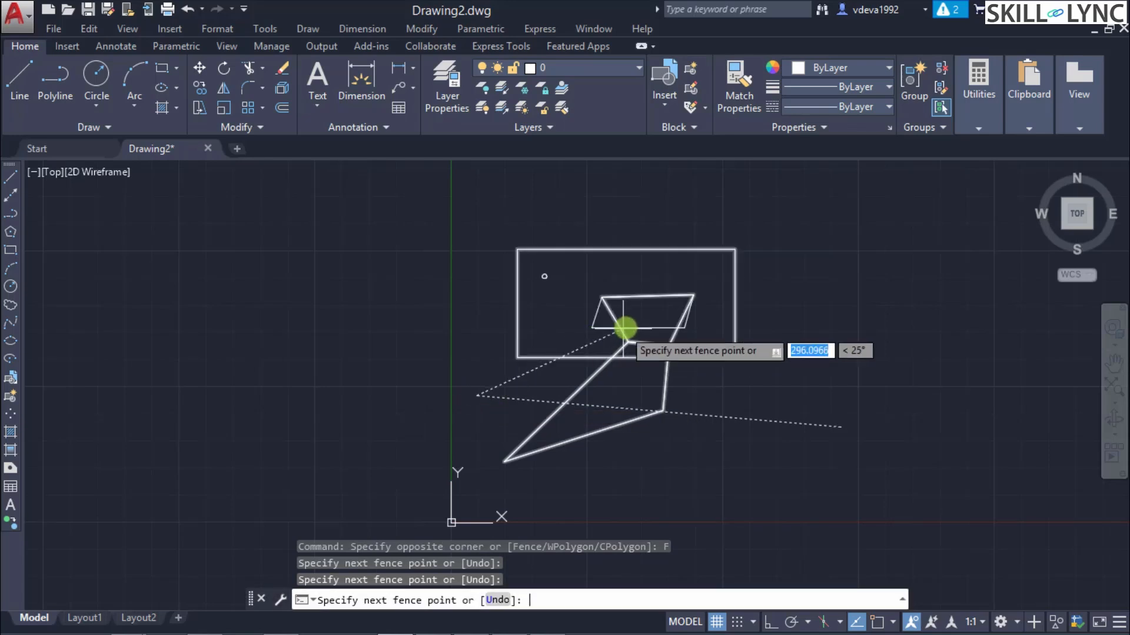
right_click(789, 247)
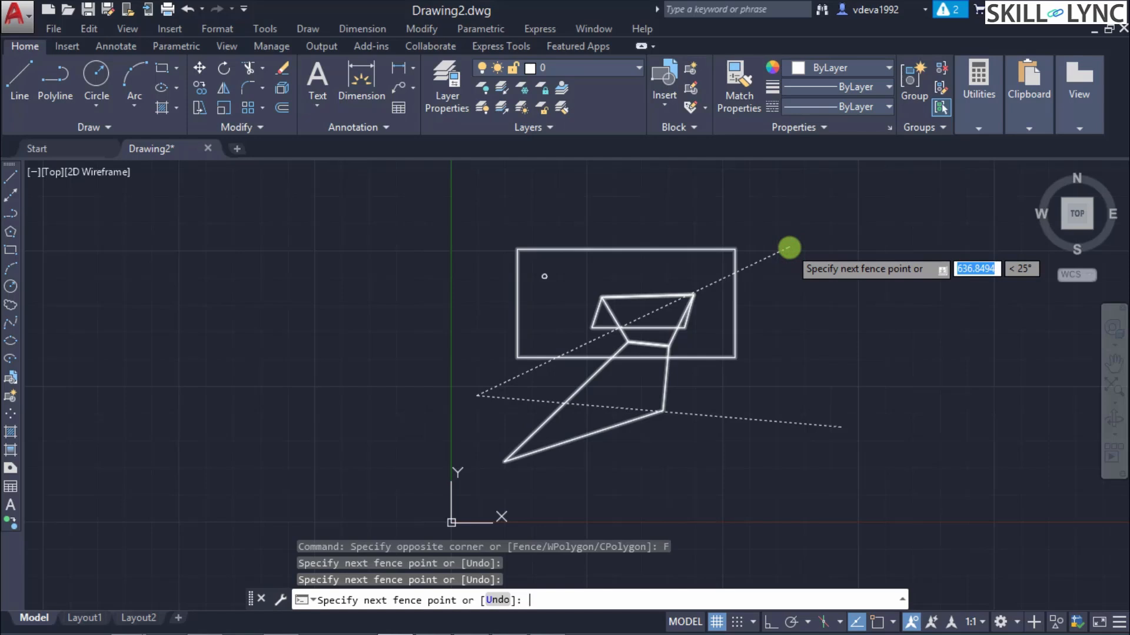
click(795, 245)
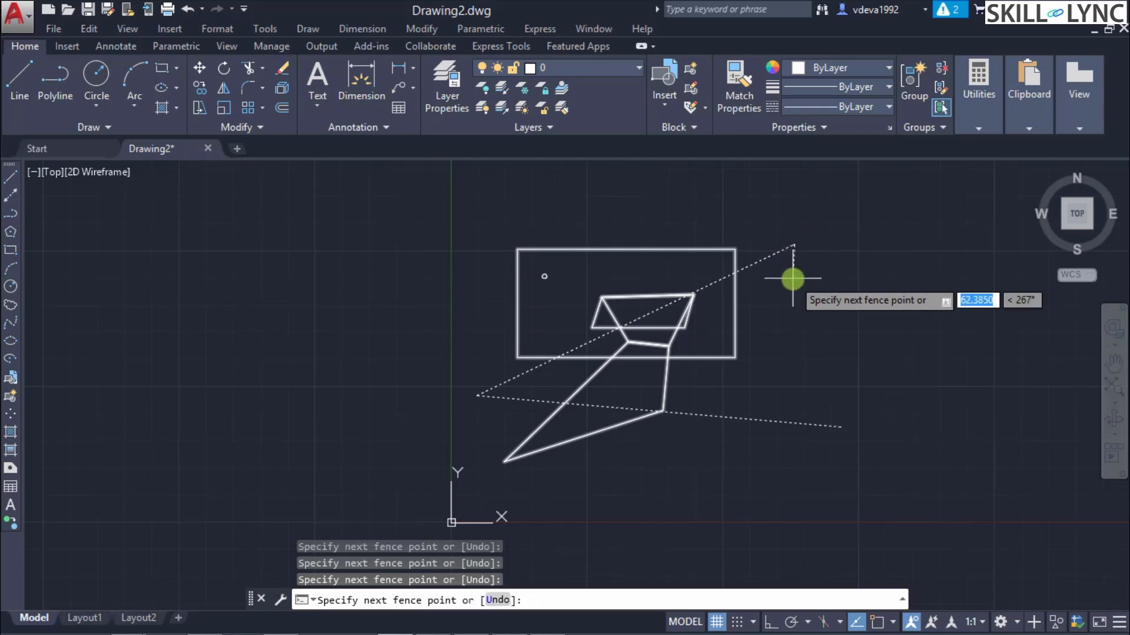
key(Return)
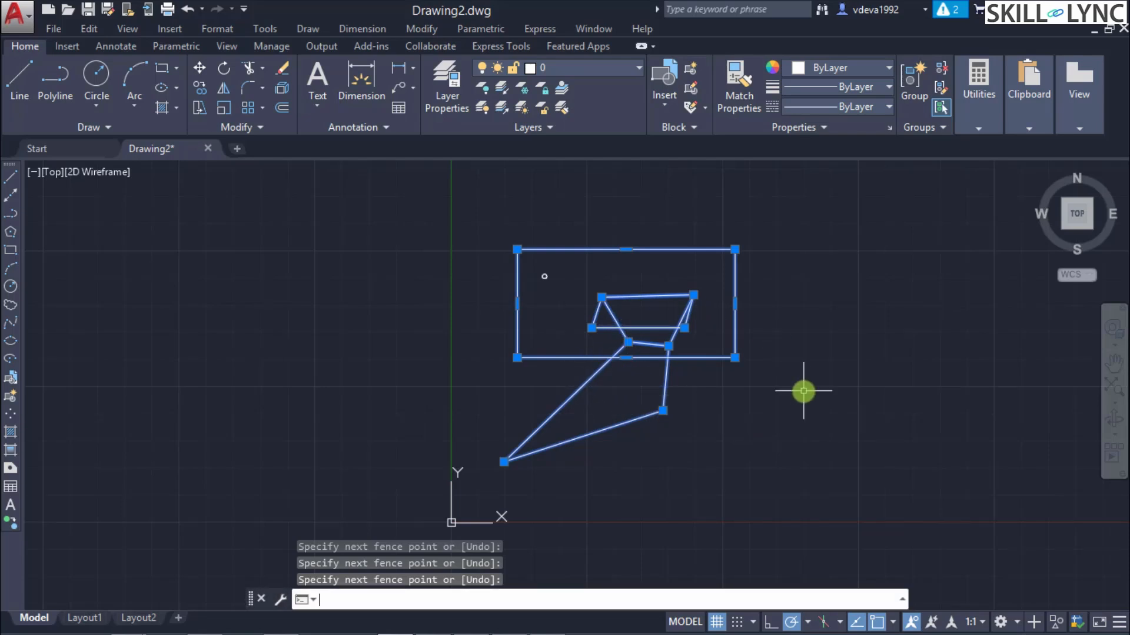
key(Escape)
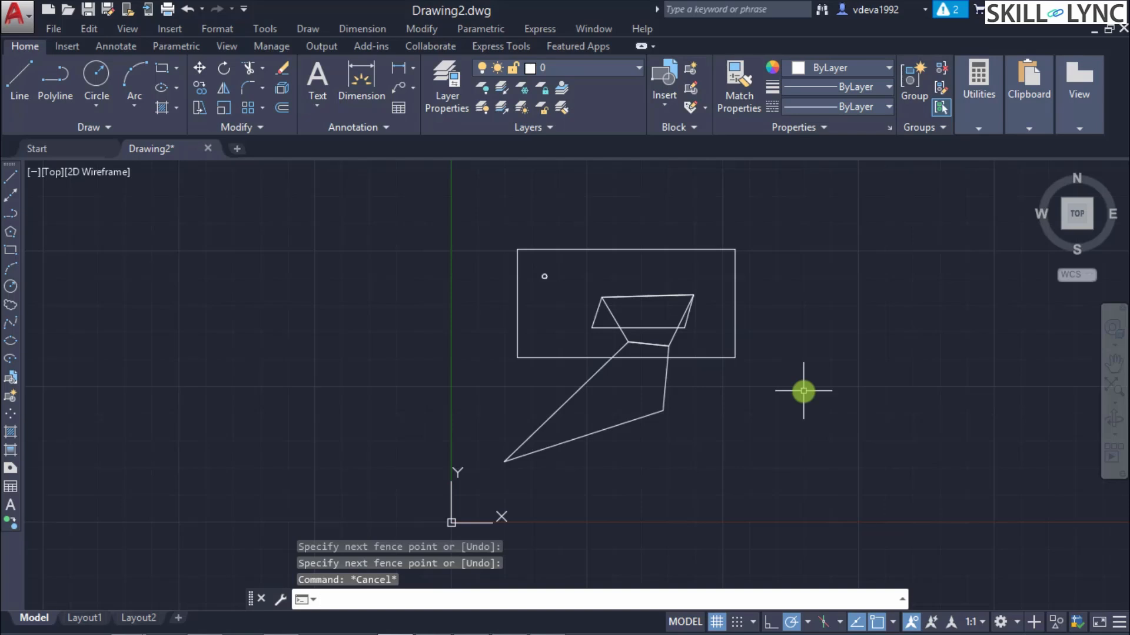
Select the small circle and the lower quadrilateral with a five-point WPolygon enclosing both, and clear the selection.
click(788, 426)
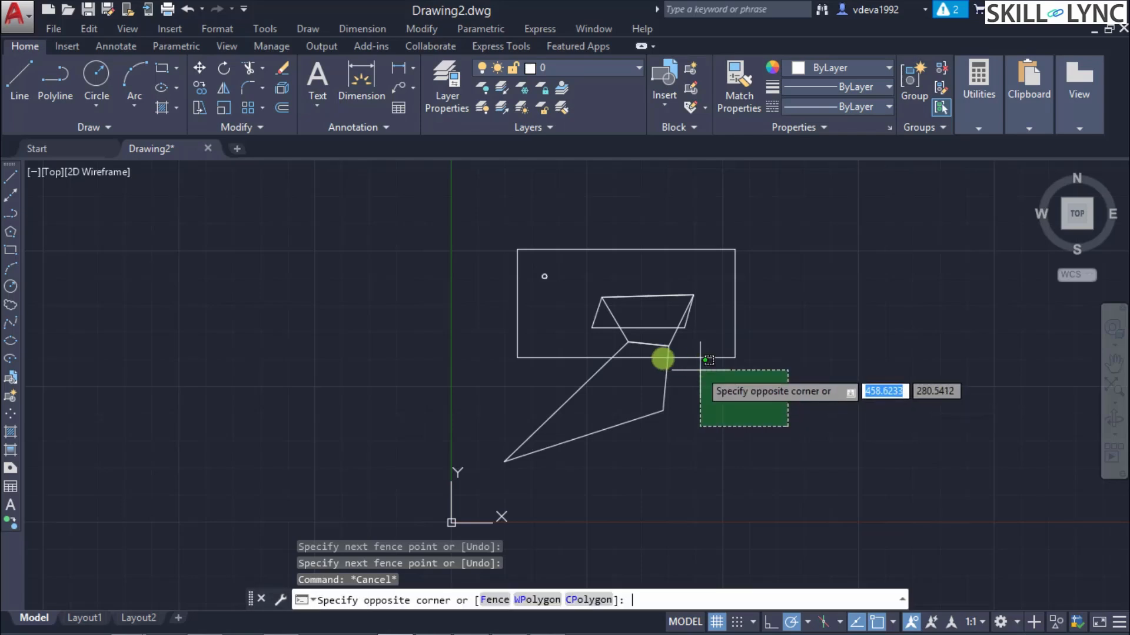
key(Down)
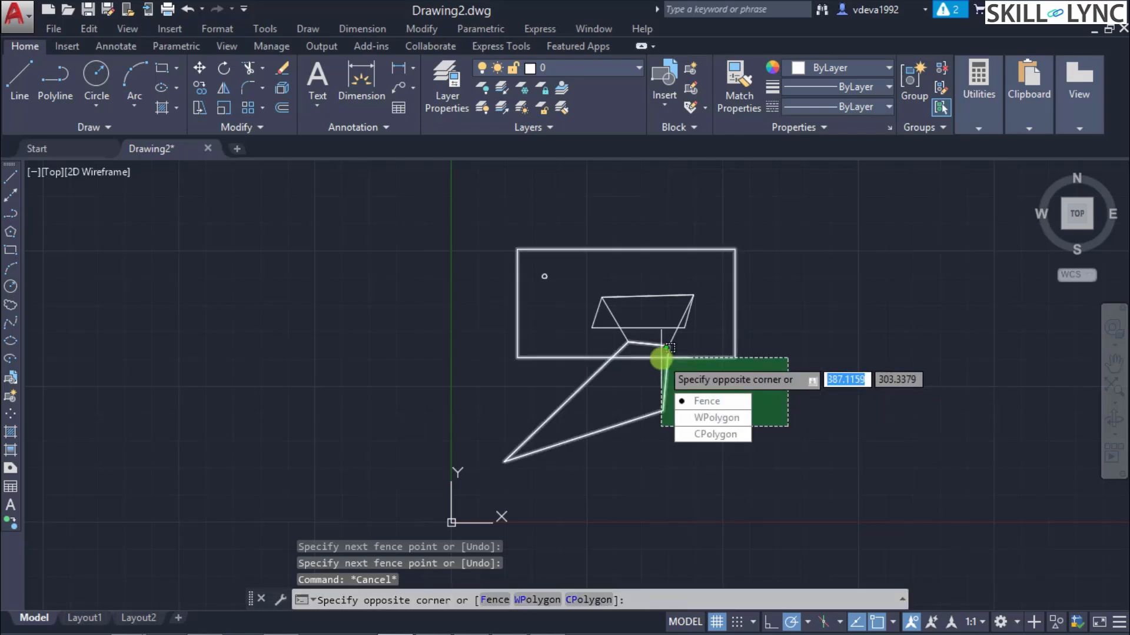
key(Down)
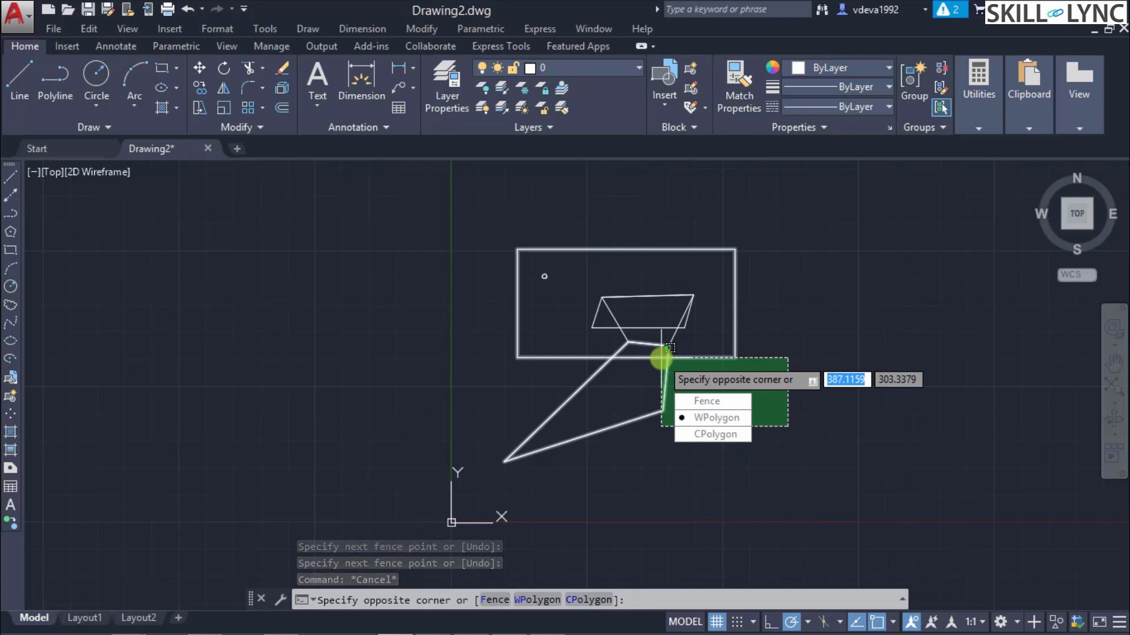
key(Return)
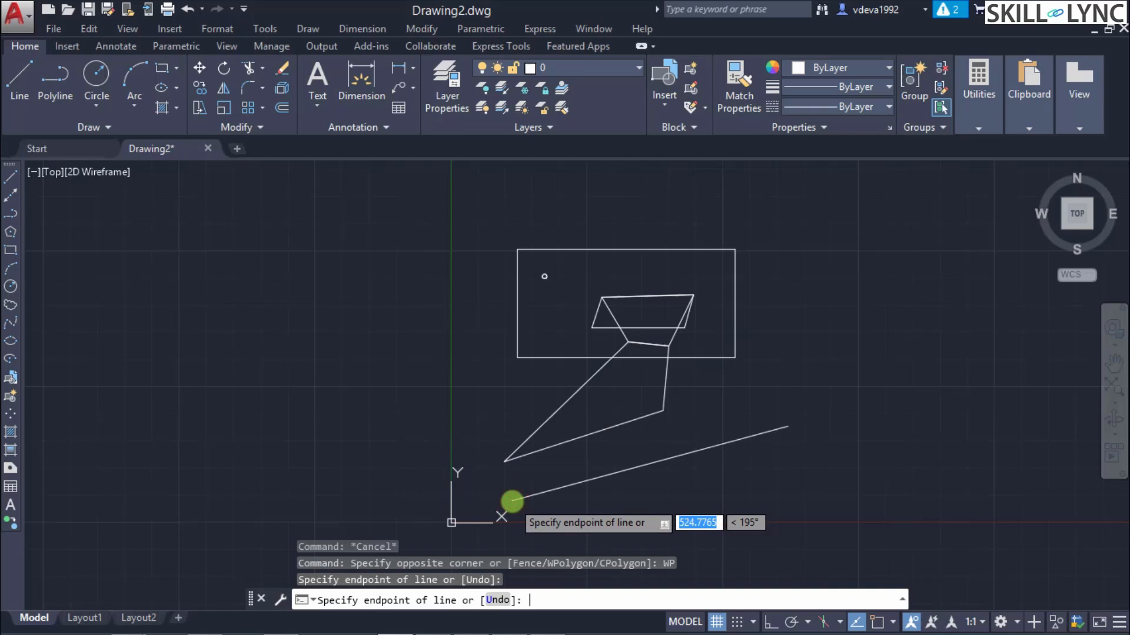
click(506, 493)
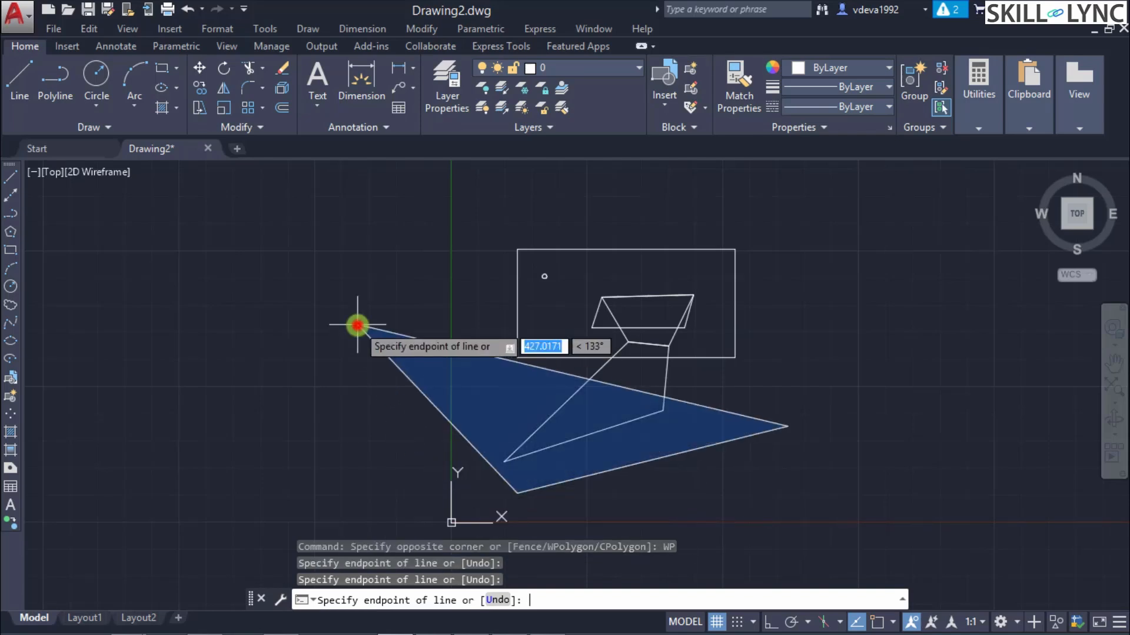
click(360, 254)
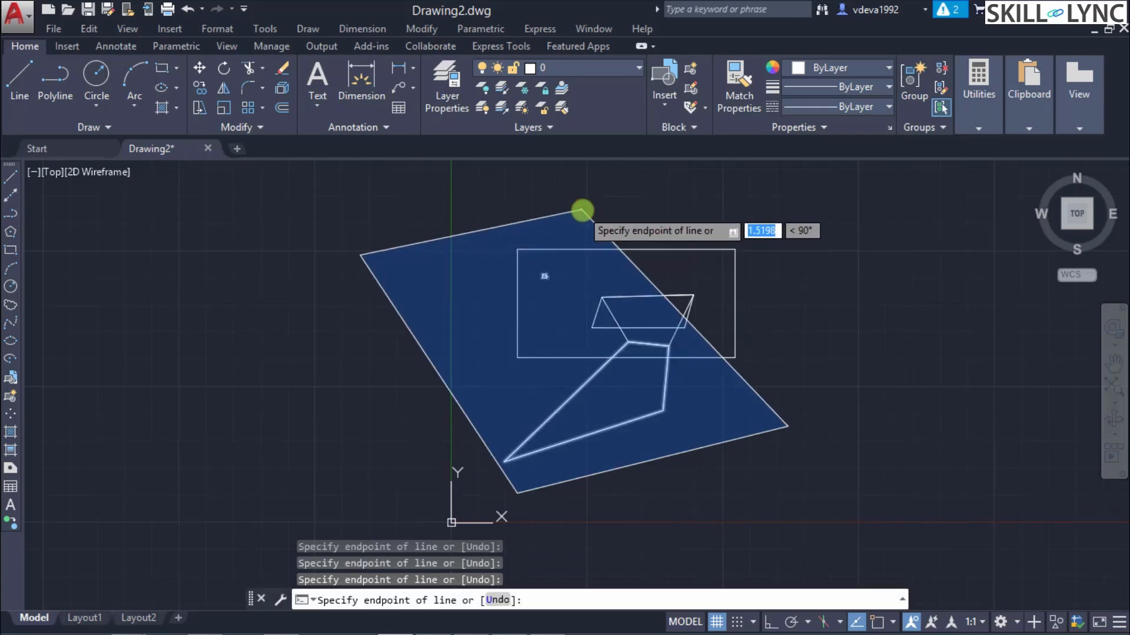
click(581, 209)
click(609, 209)
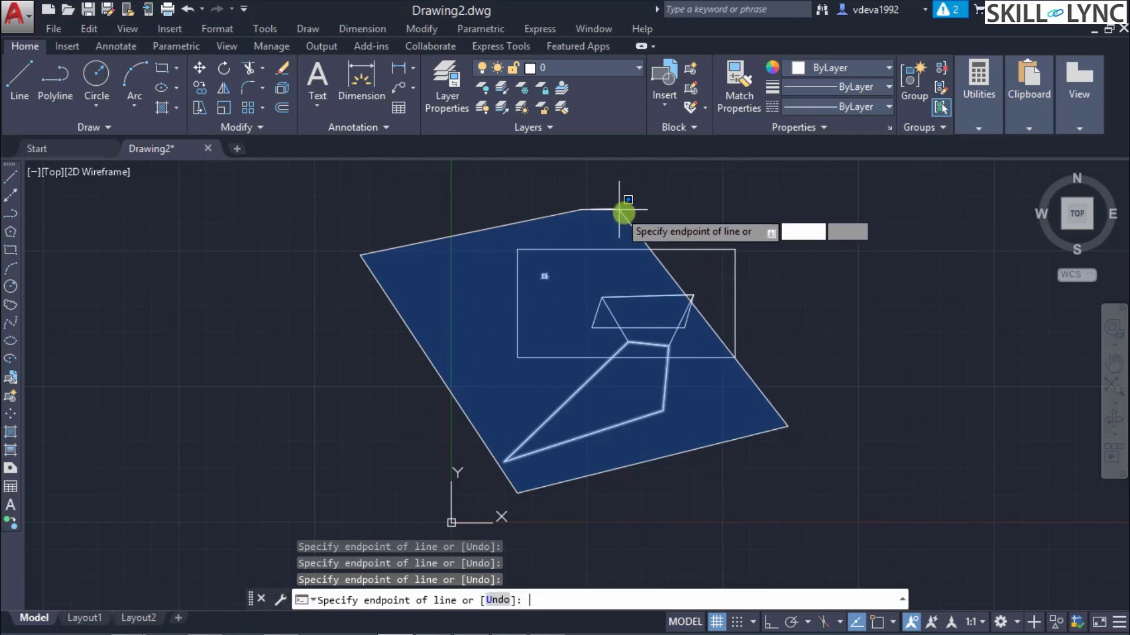
key(Return)
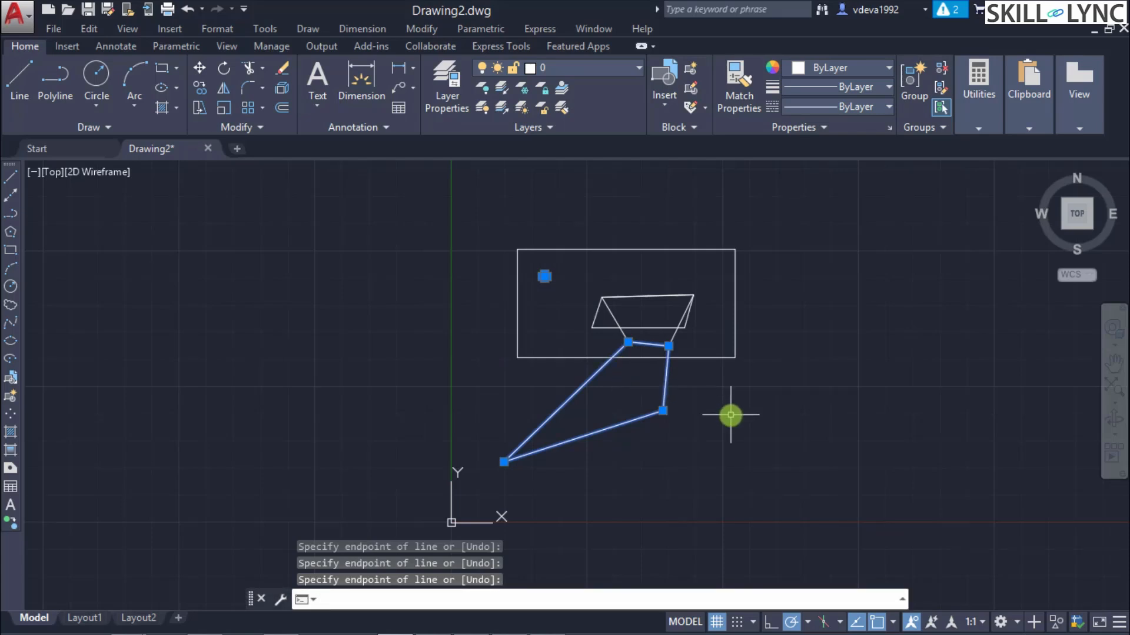
key(Escape)
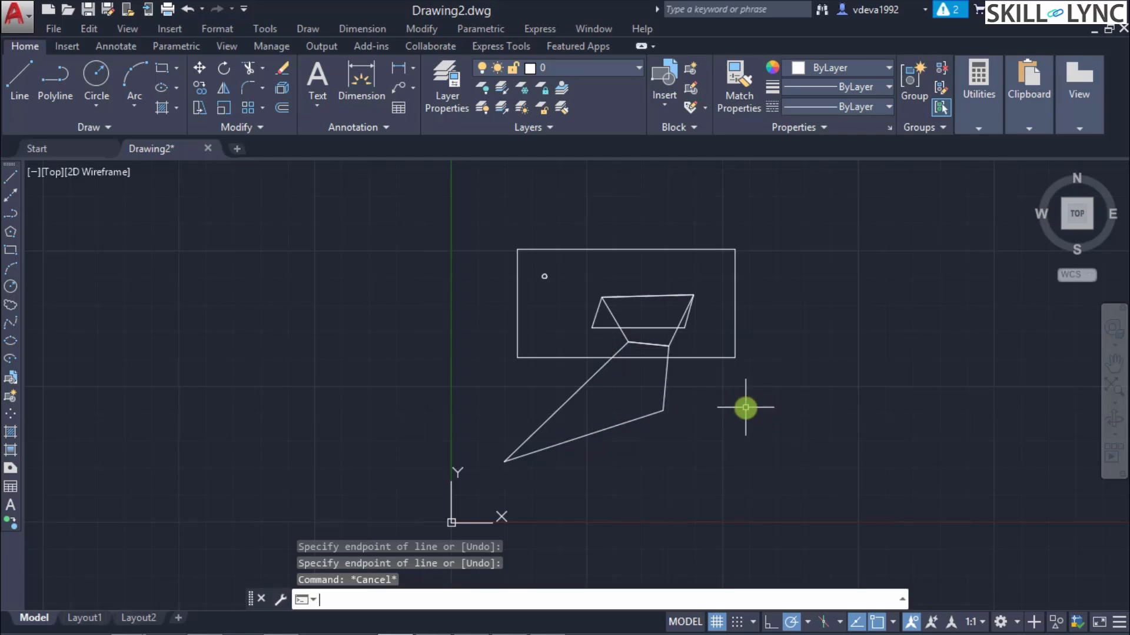
Select every object in the drawing with a five-point CPolygon crossing or enclosing them, and clear the selection.
click(745, 407)
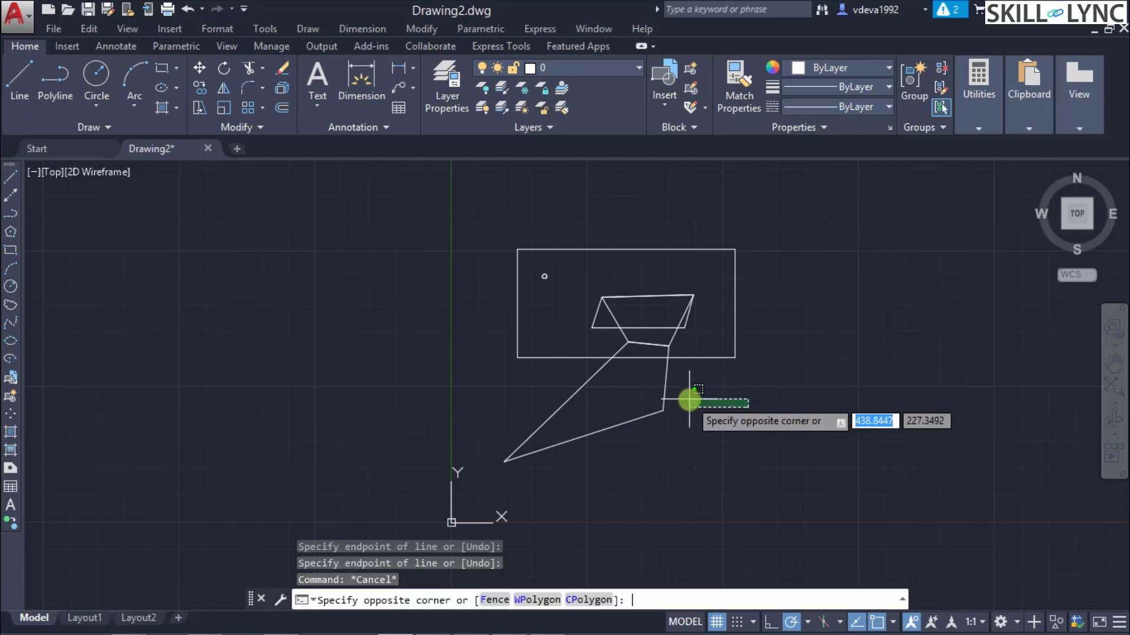
key(Down)
key(Down)
key(Down)
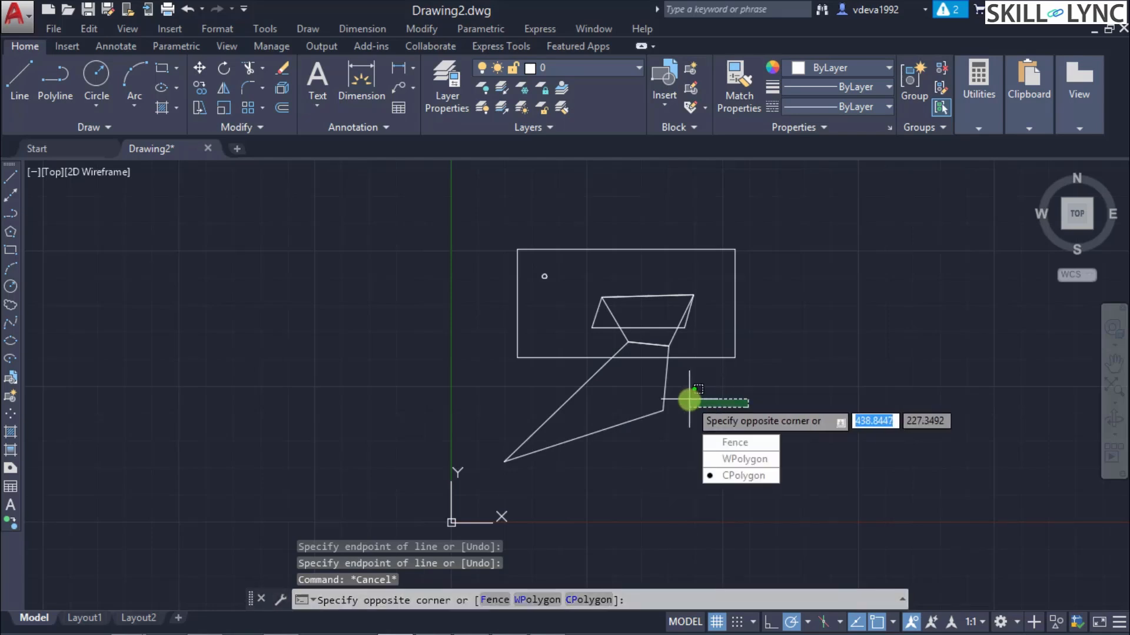
key(Return)
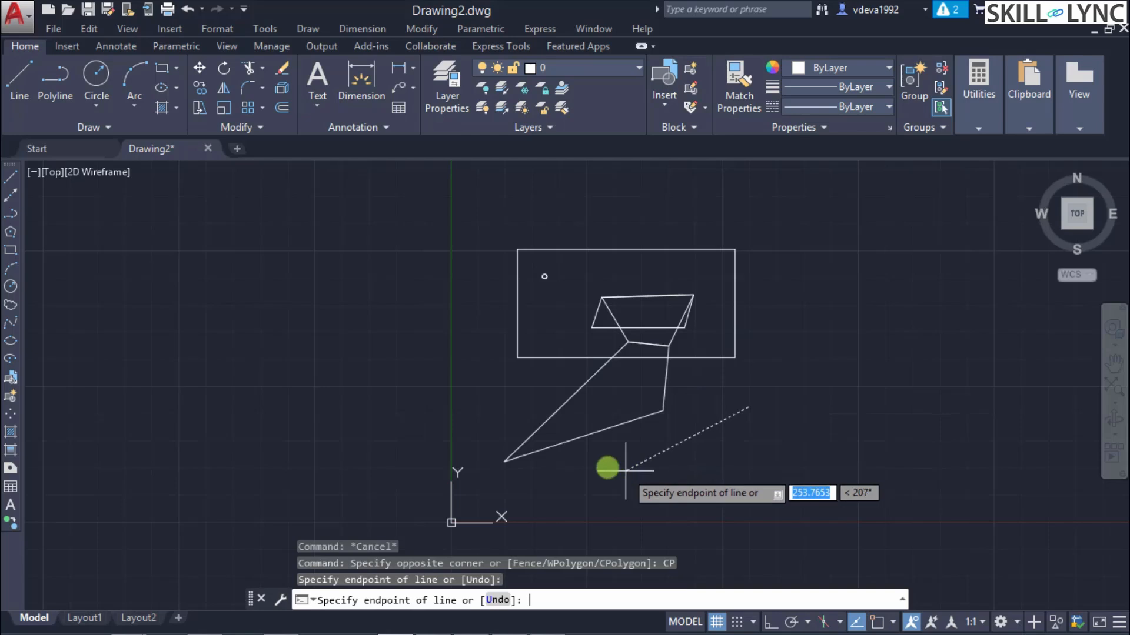
click(547, 486)
click(577, 488)
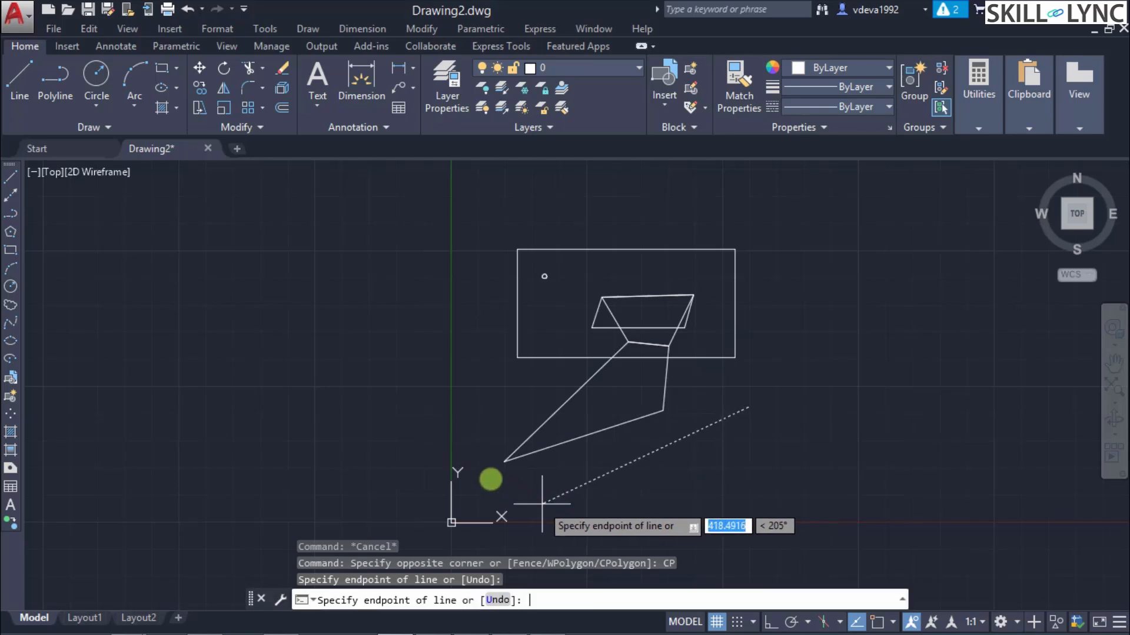
click(558, 487)
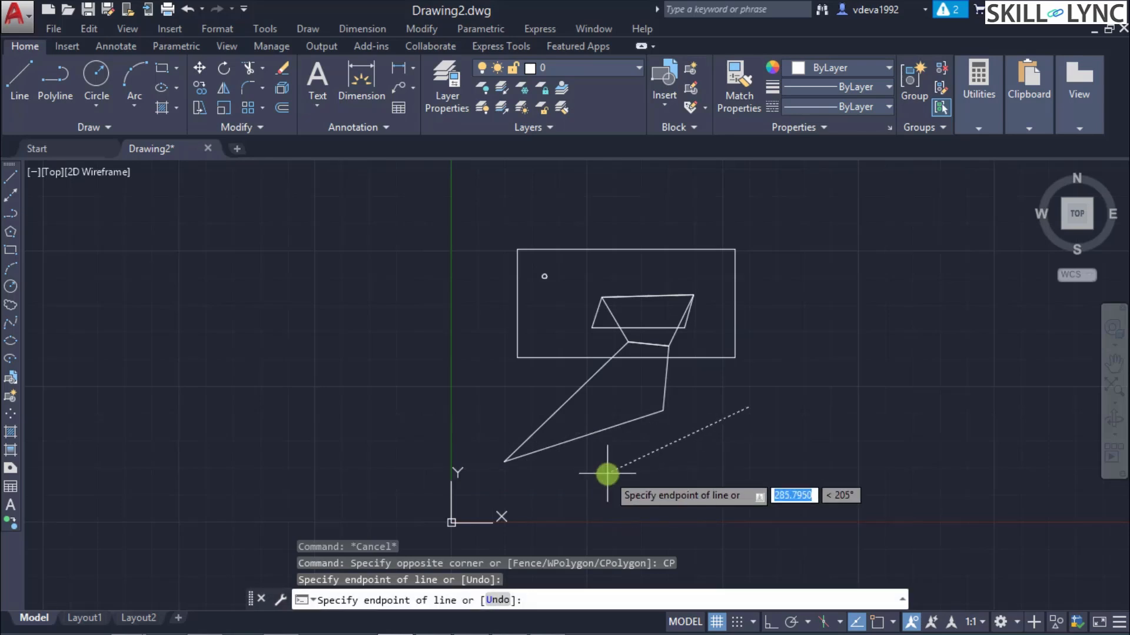
click(610, 475)
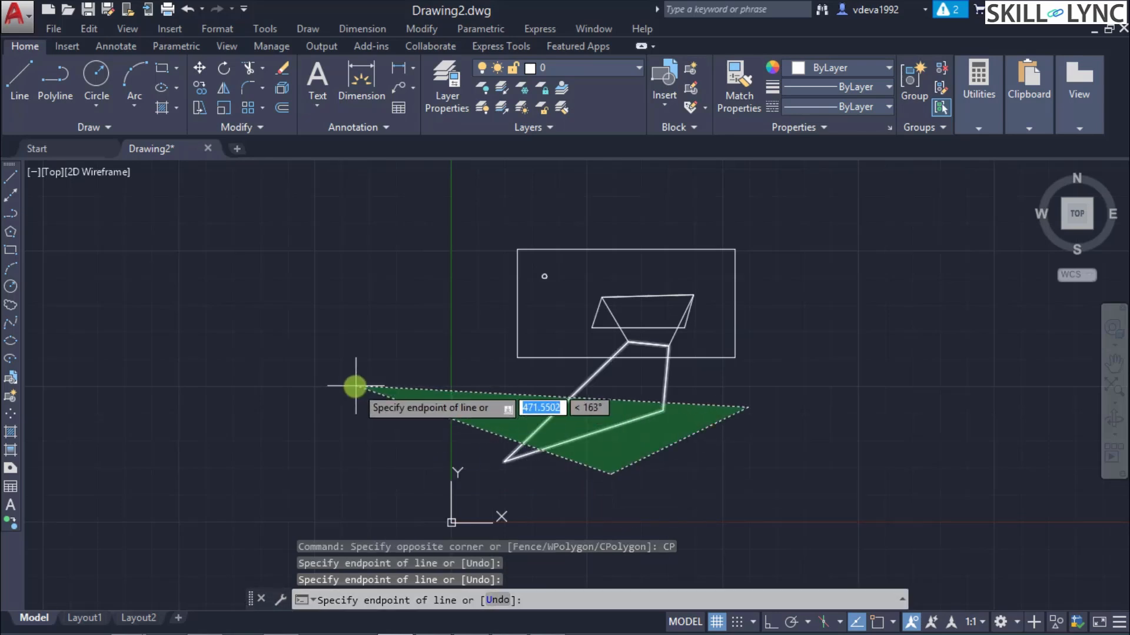
click(373, 346)
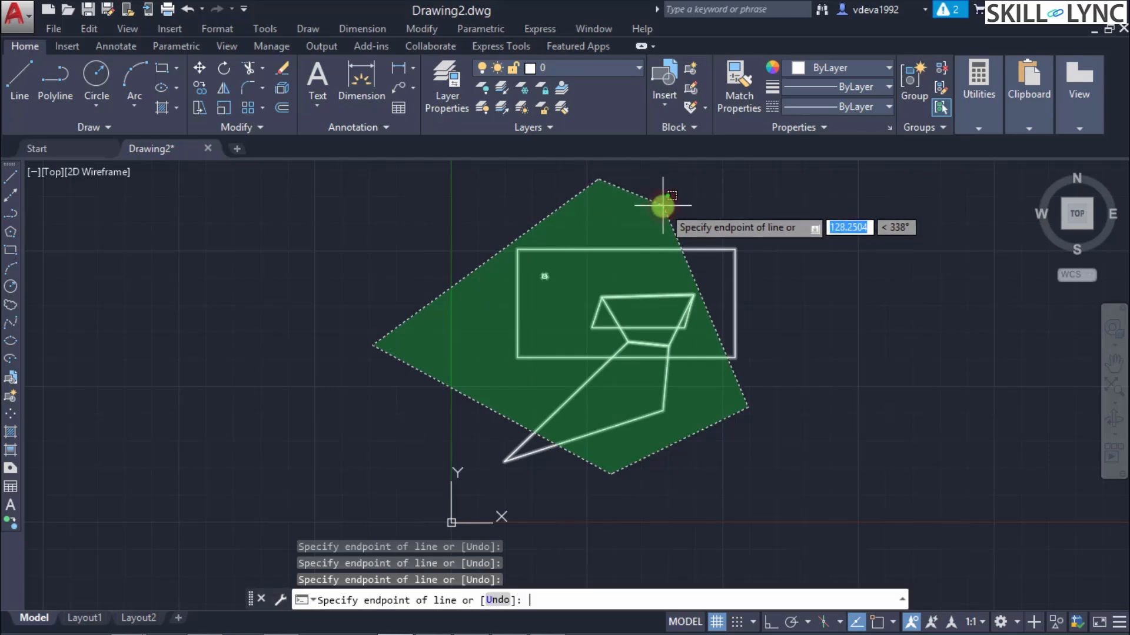
click(663, 205)
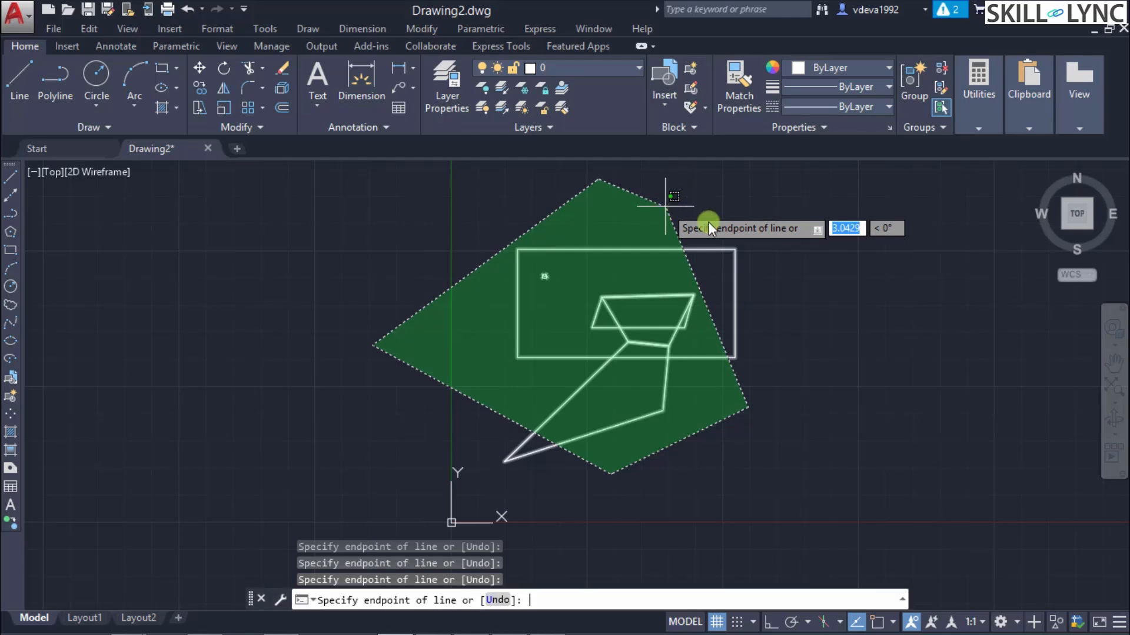
key(Return)
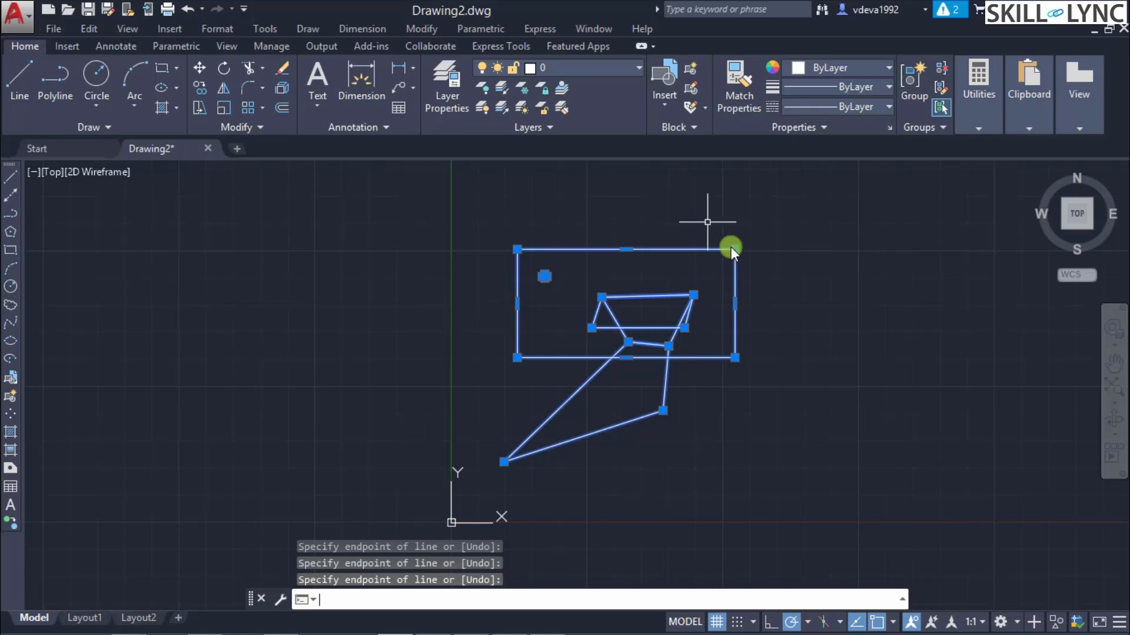
key(Escape)
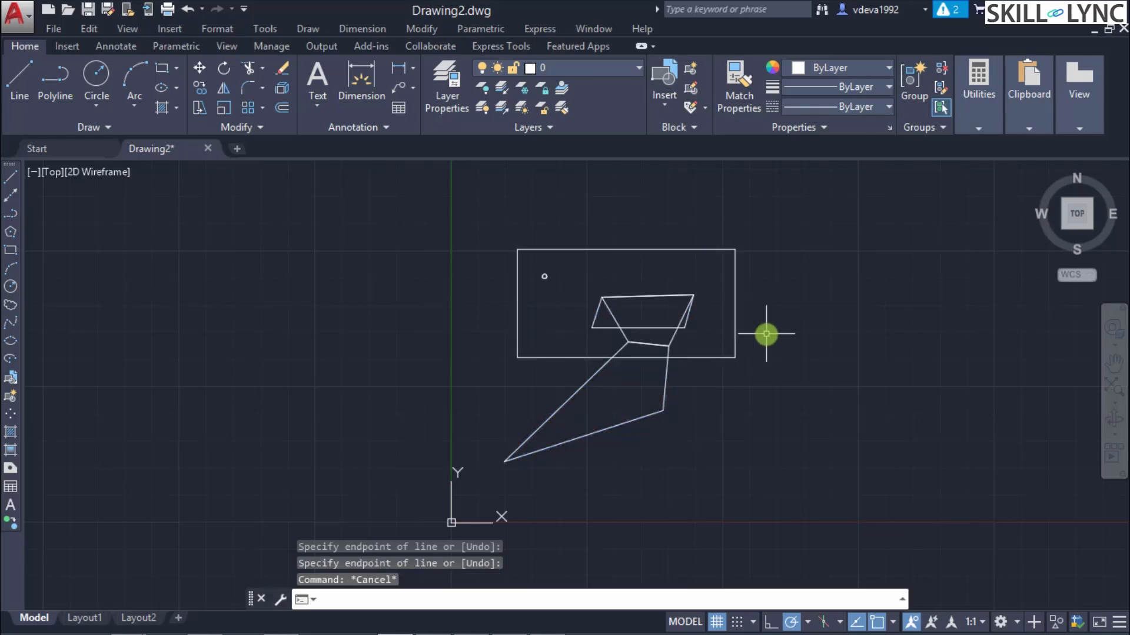
text(s)
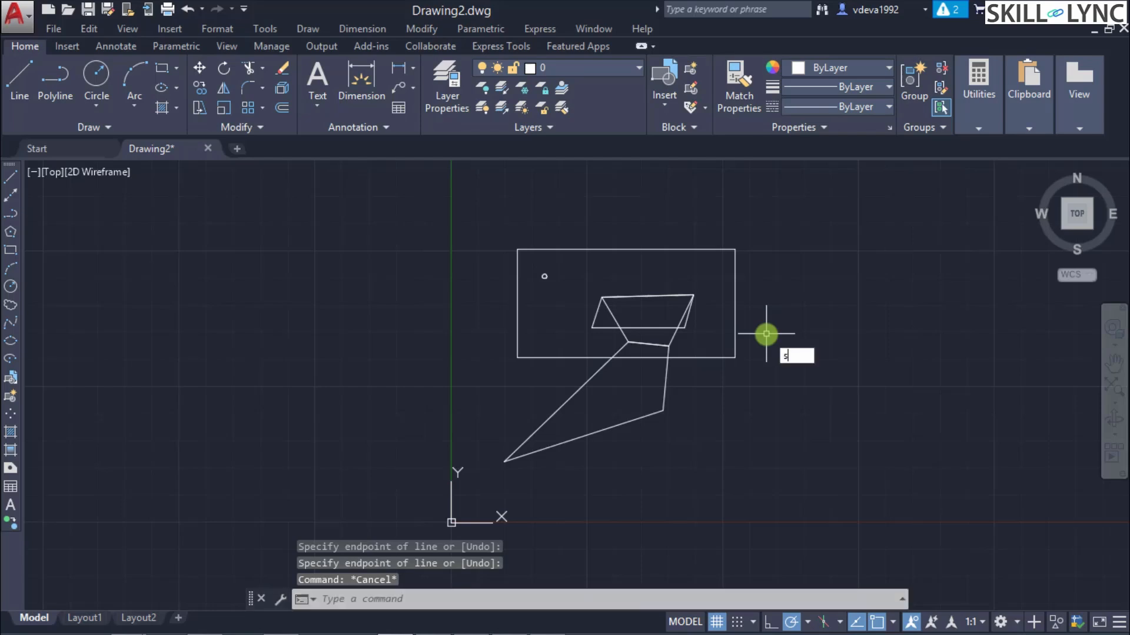
text(elect)
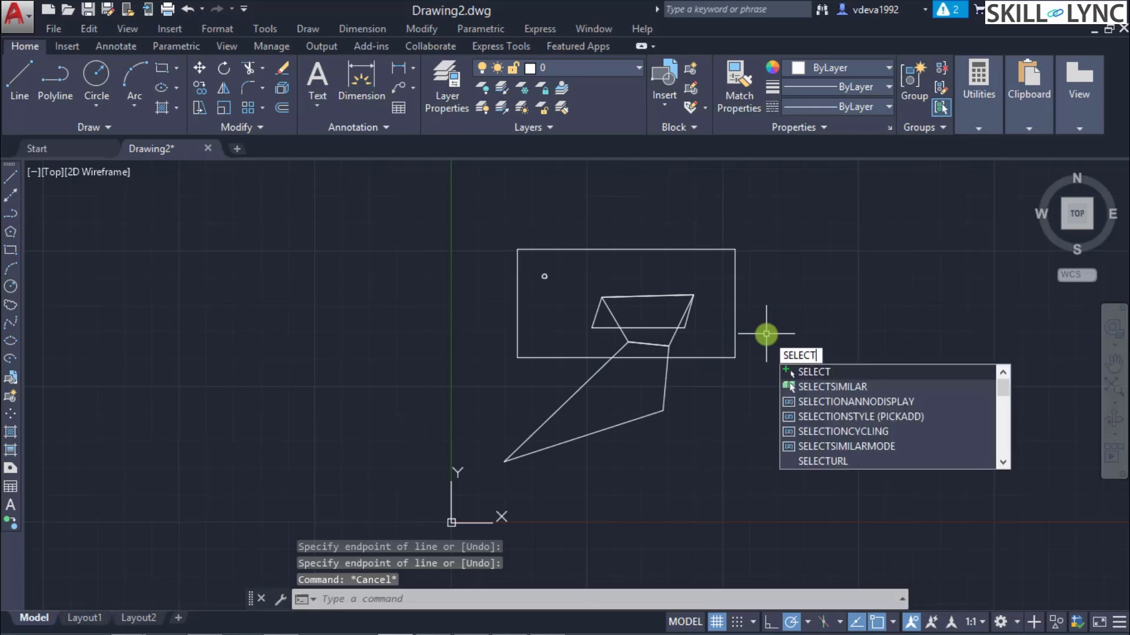
key(Return)
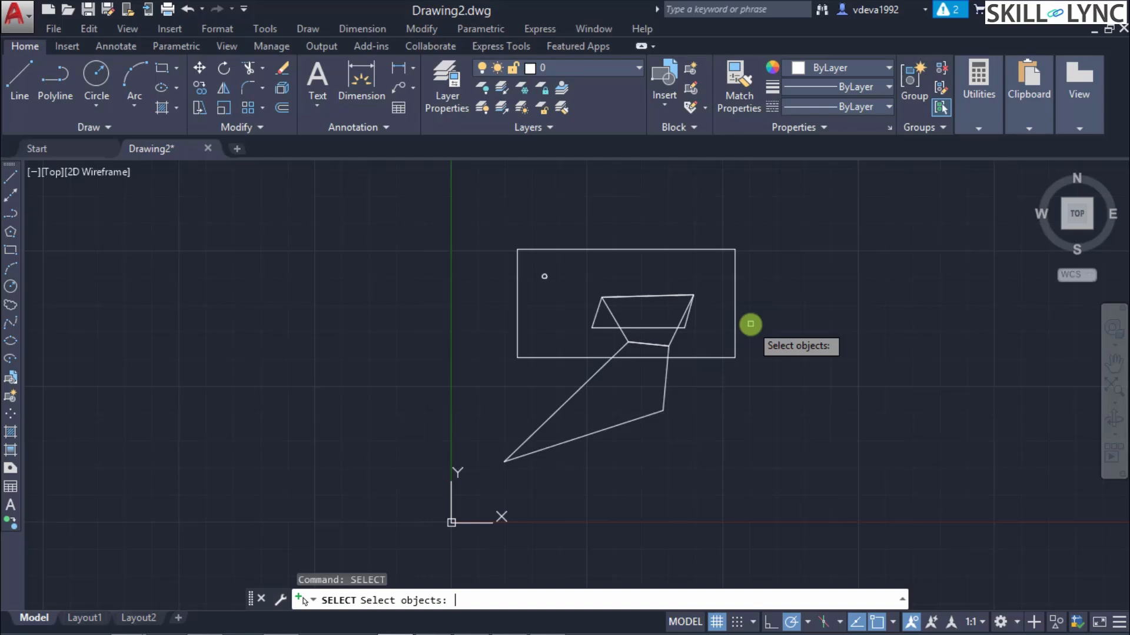
key(Escape)
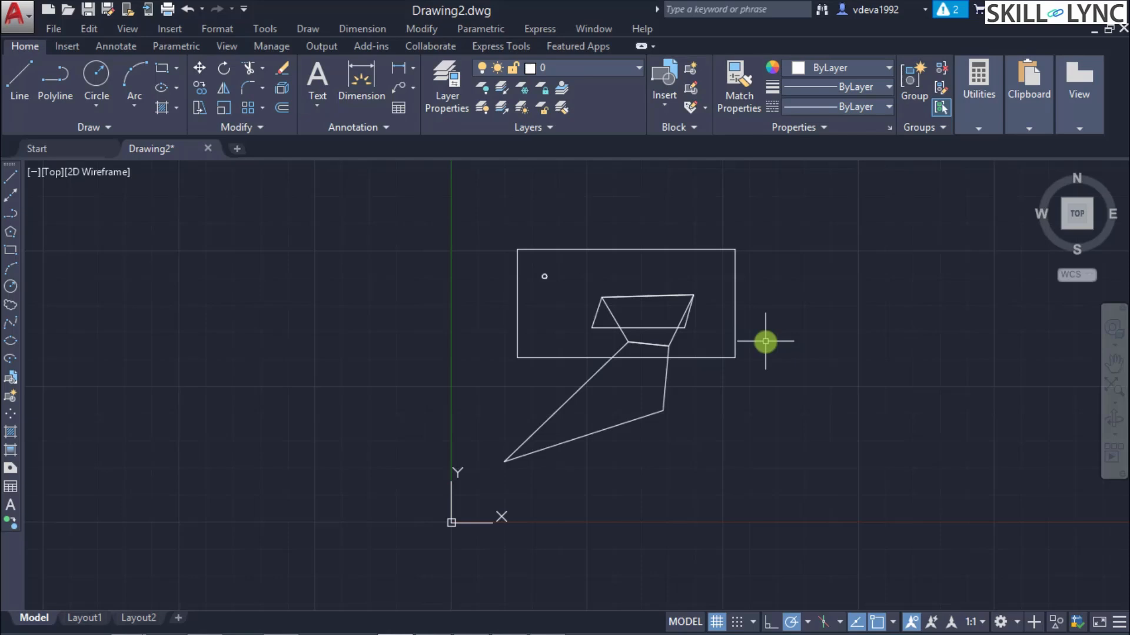
Select the rectangle, the lower quadrilateral, the small circle and the parallelogram one by one with the SELECT command.
text(sel)
key(Return)
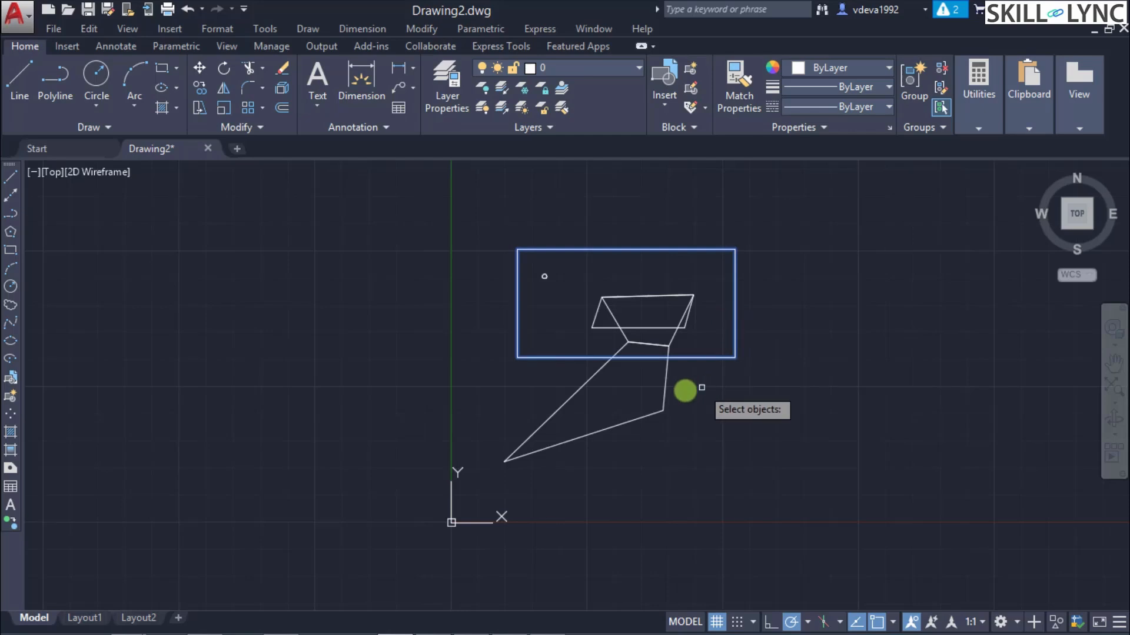
click(664, 384)
click(545, 277)
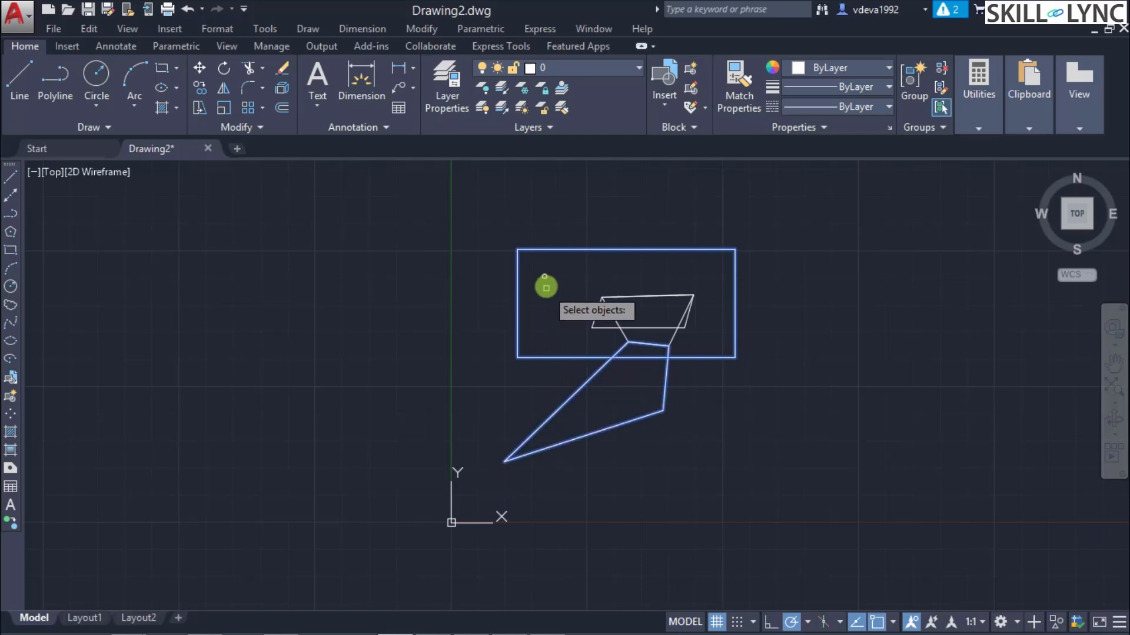
click(598, 312)
click(677, 317)
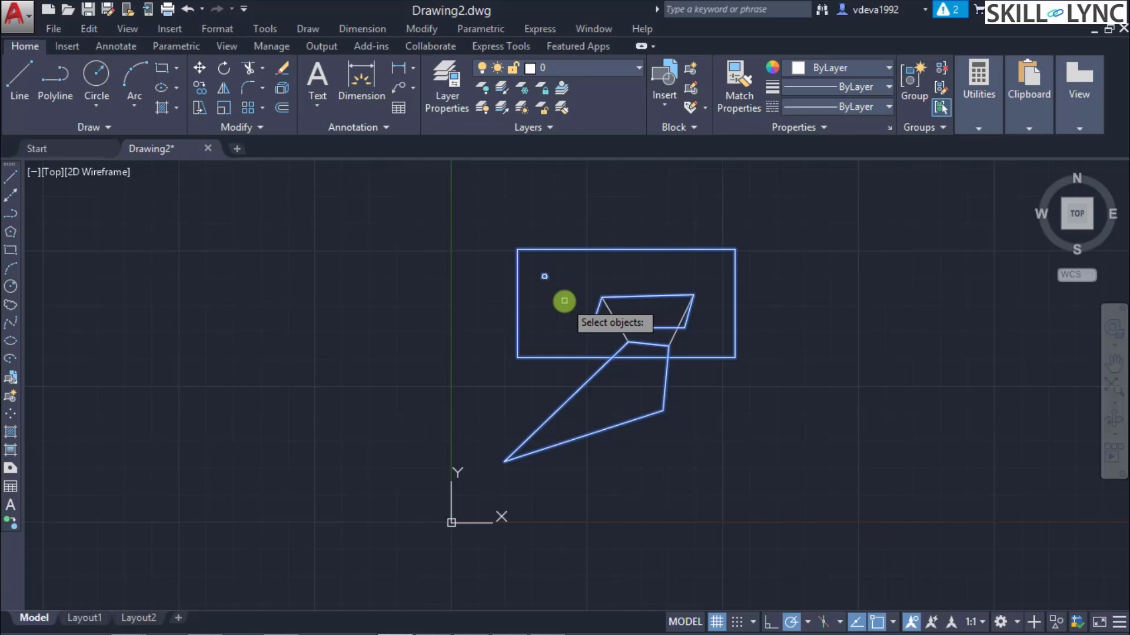
Remove the small circle from the selection set with the Remove option, and bring in the trapezoid with the Add option.
text(r)
key(Return)
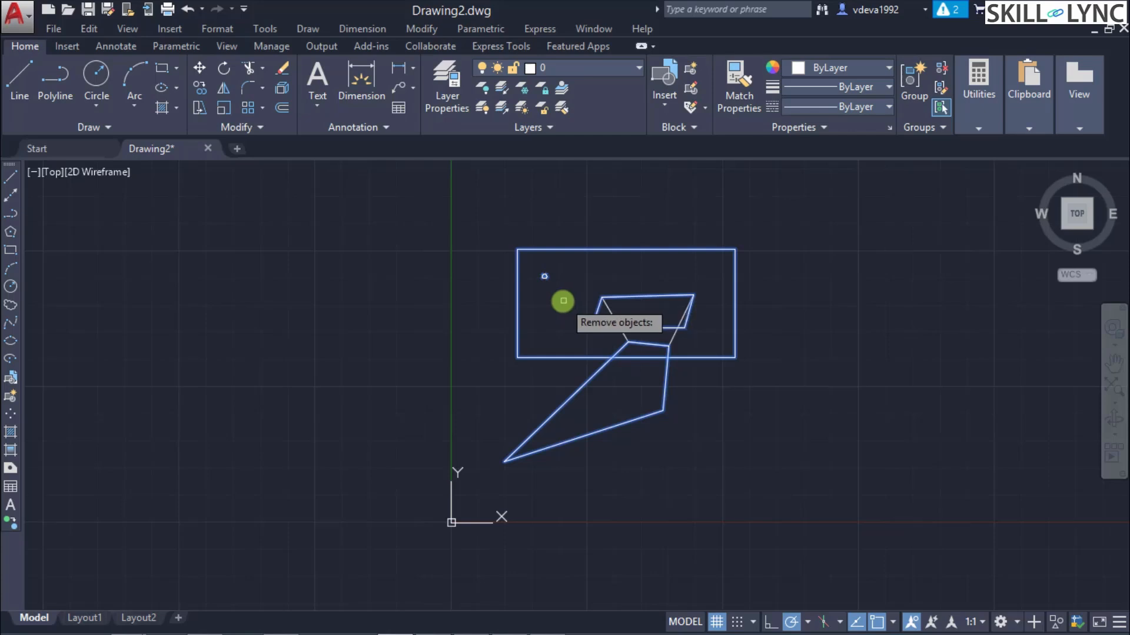
click(544, 275)
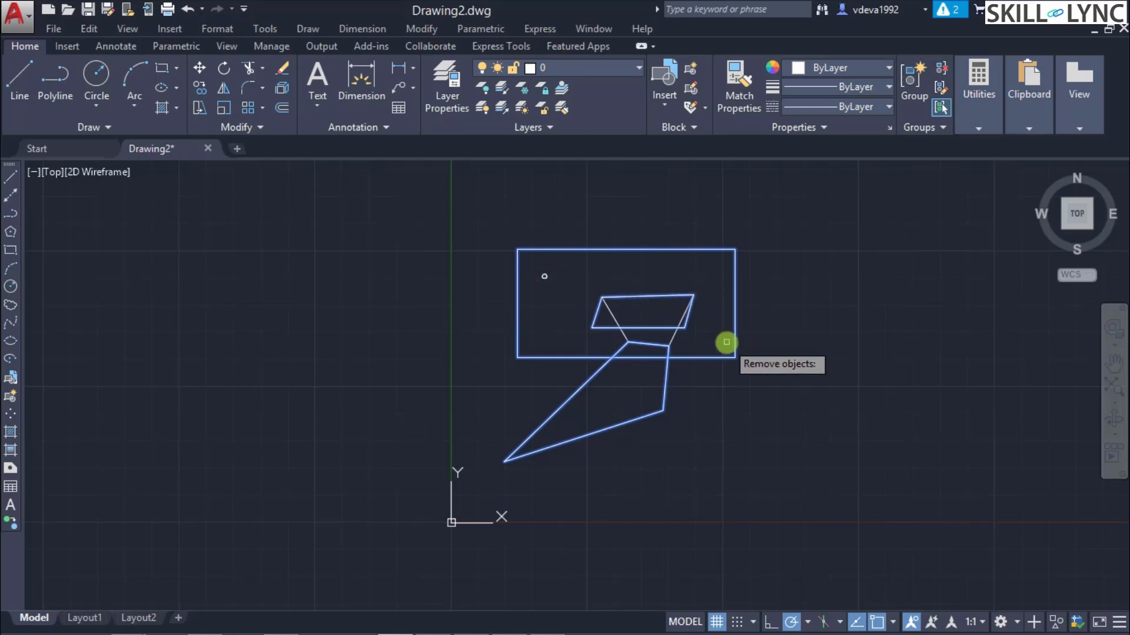
text(a)
key(Return)
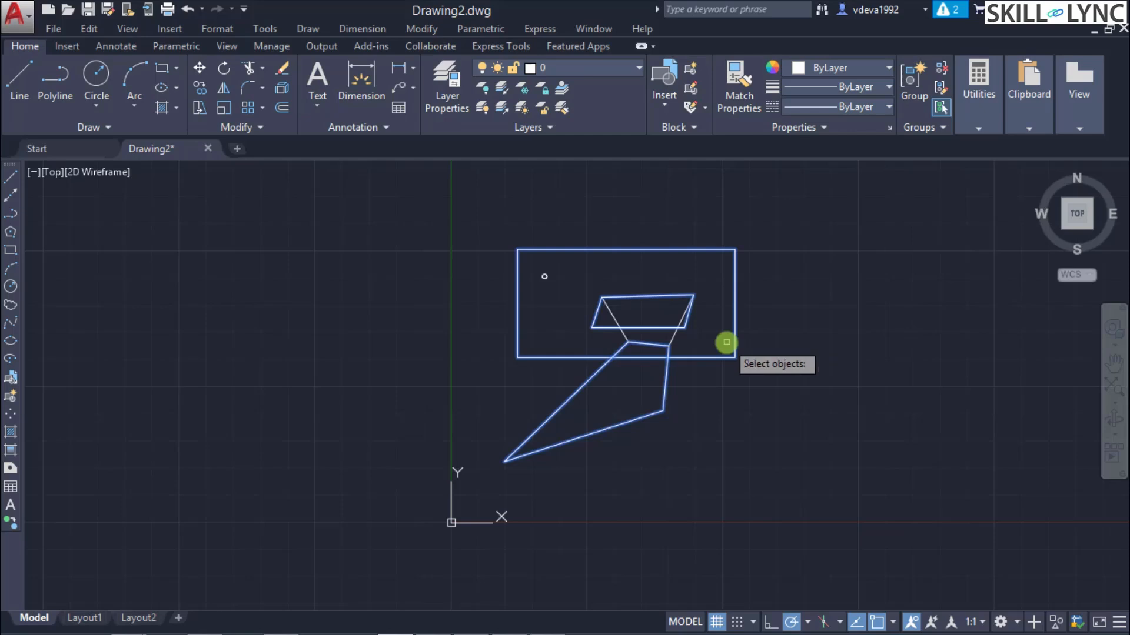
click(679, 338)
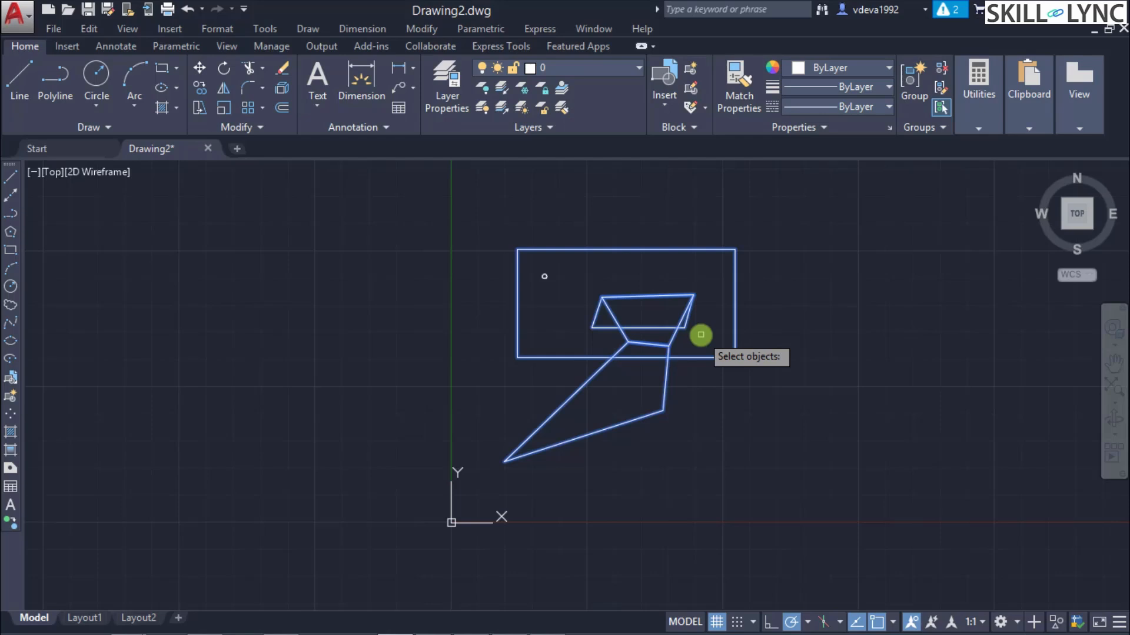
key(Return)
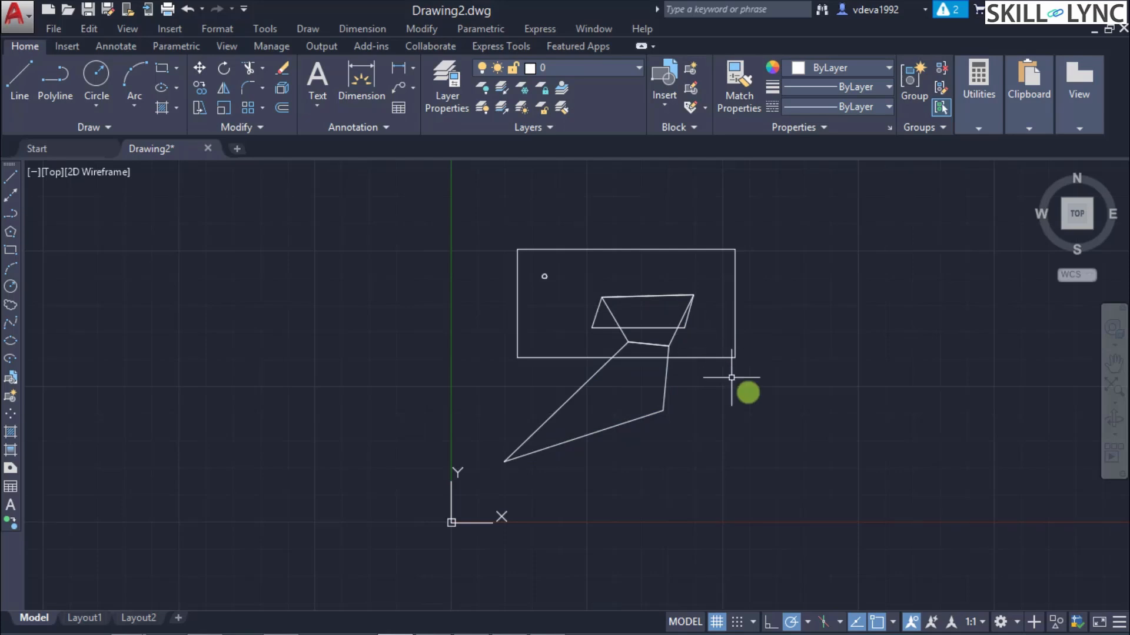
text(move)
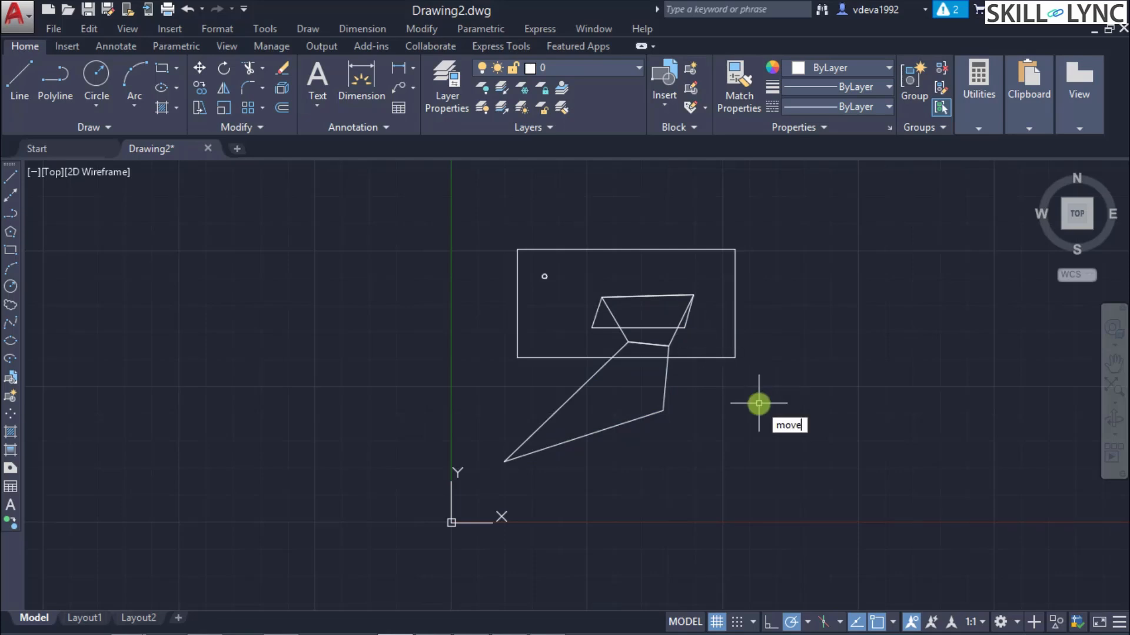
key(Return)
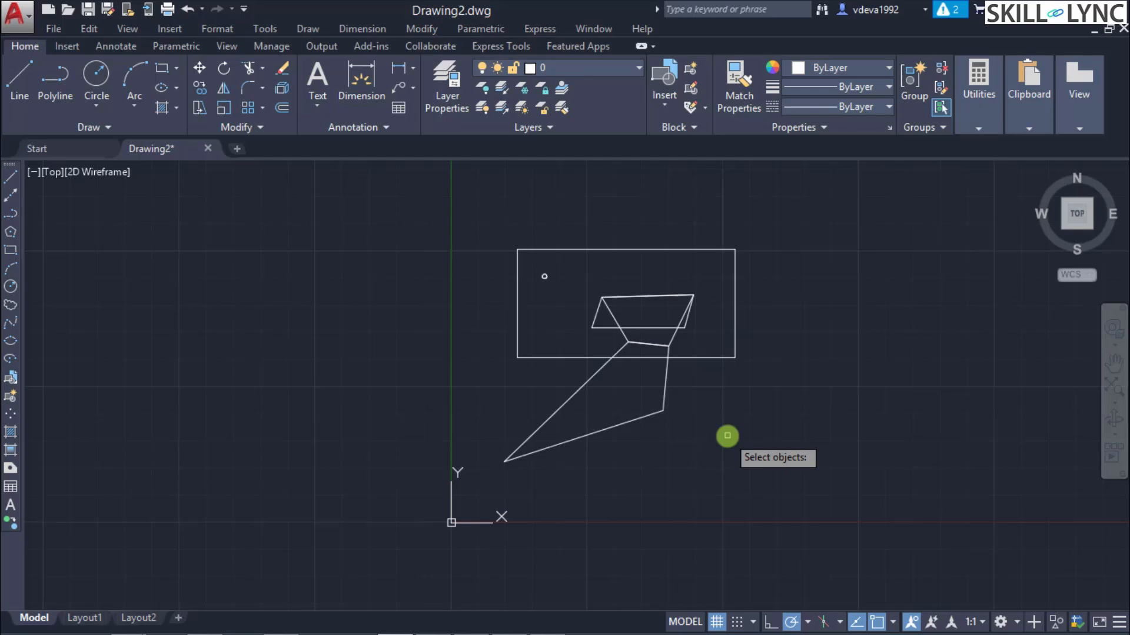
key(Escape)
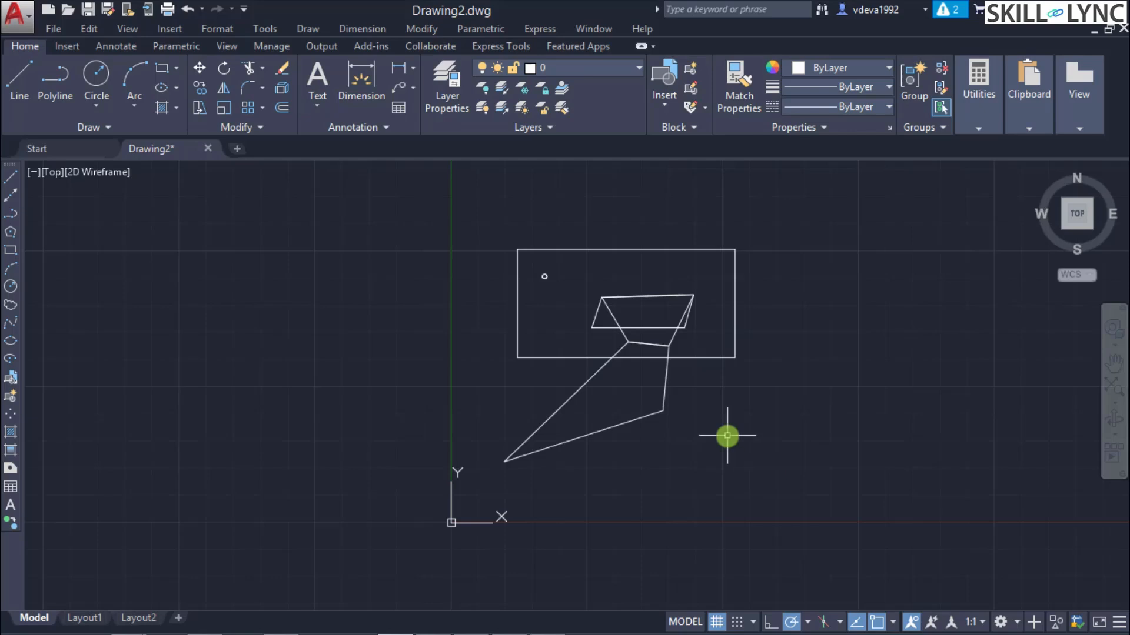
Try to move the small circle by entering MOVE while the SELECT command is still active.
text(SELEc)
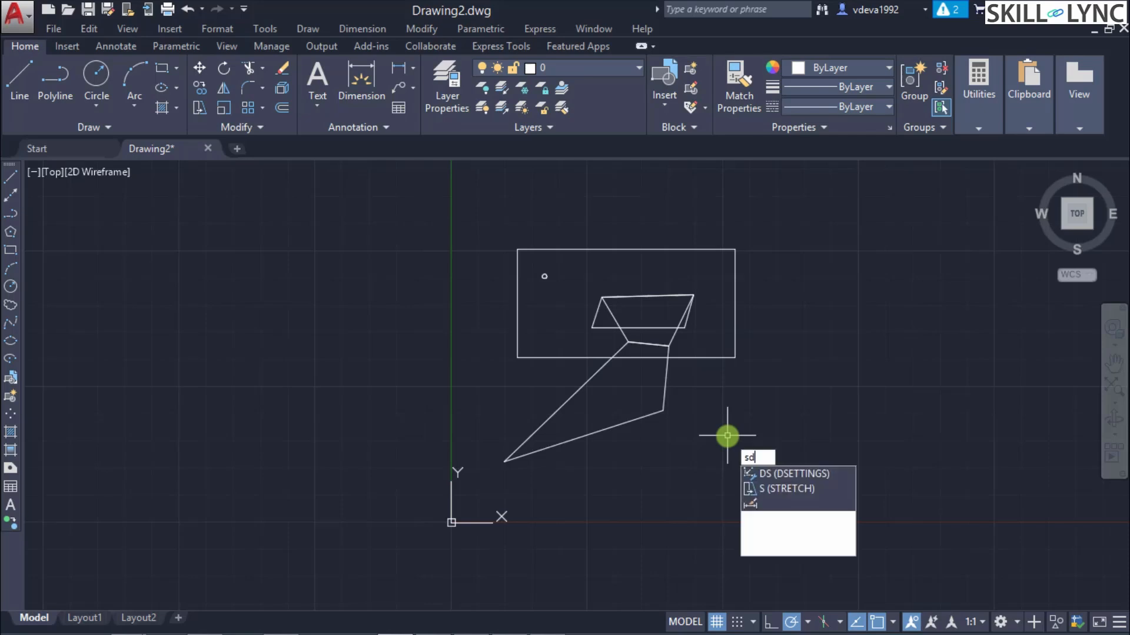
text(t)
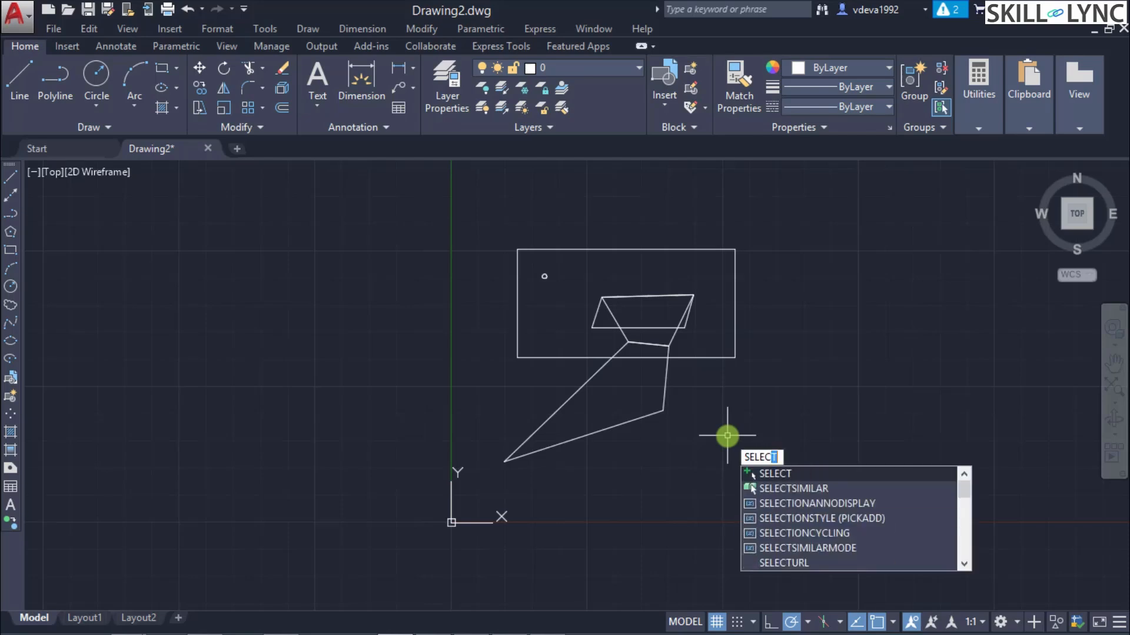
key(Return)
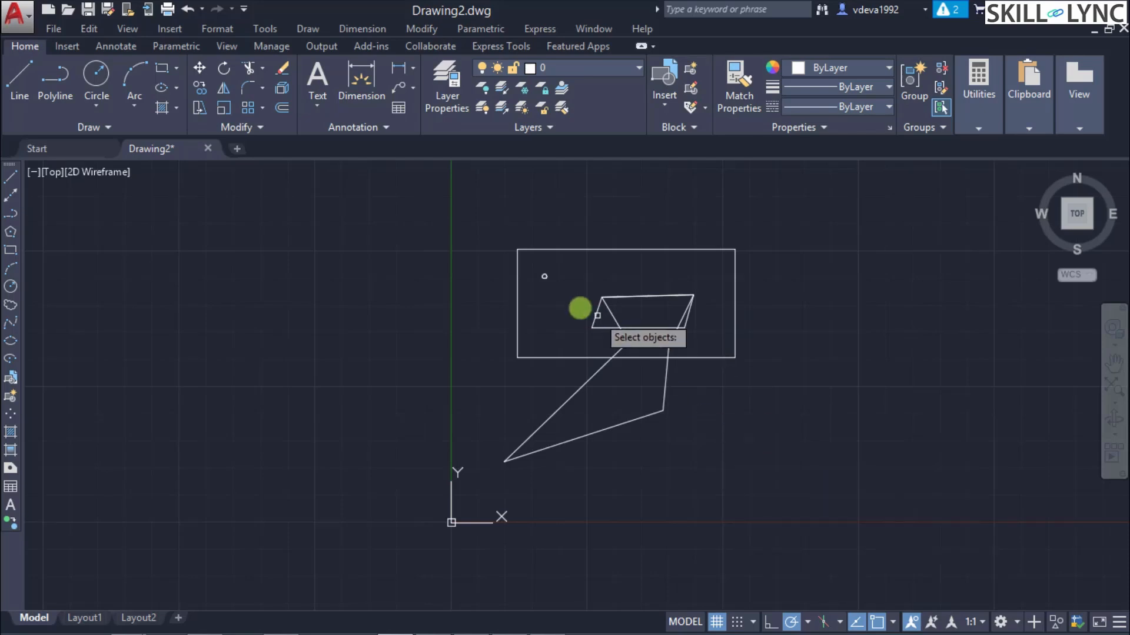
click(543, 275)
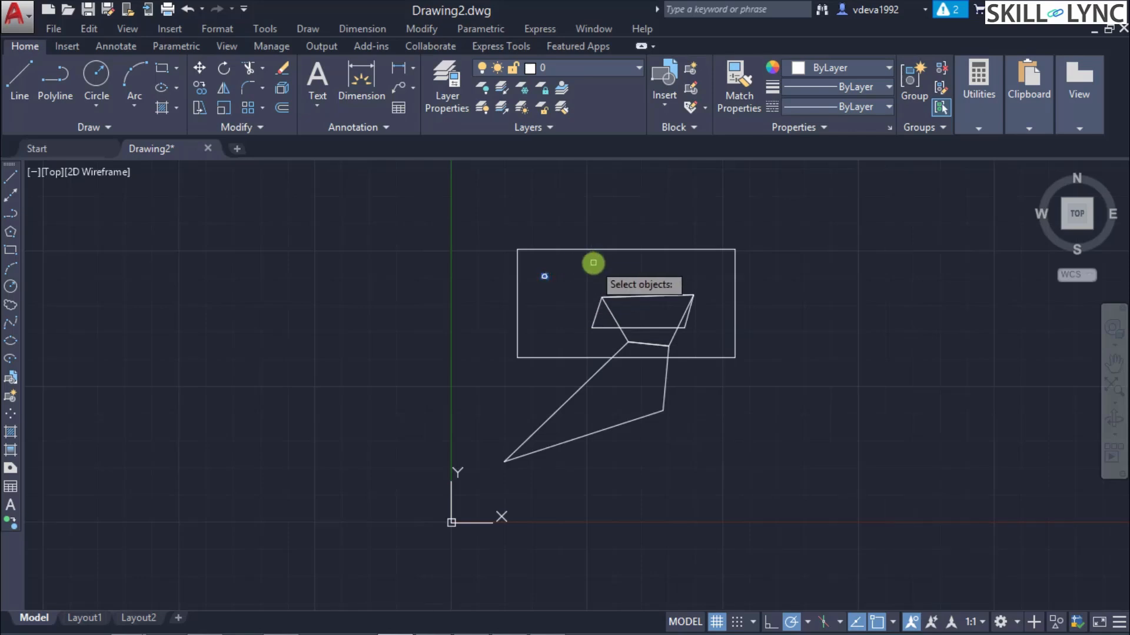
text(move)
key(Return)
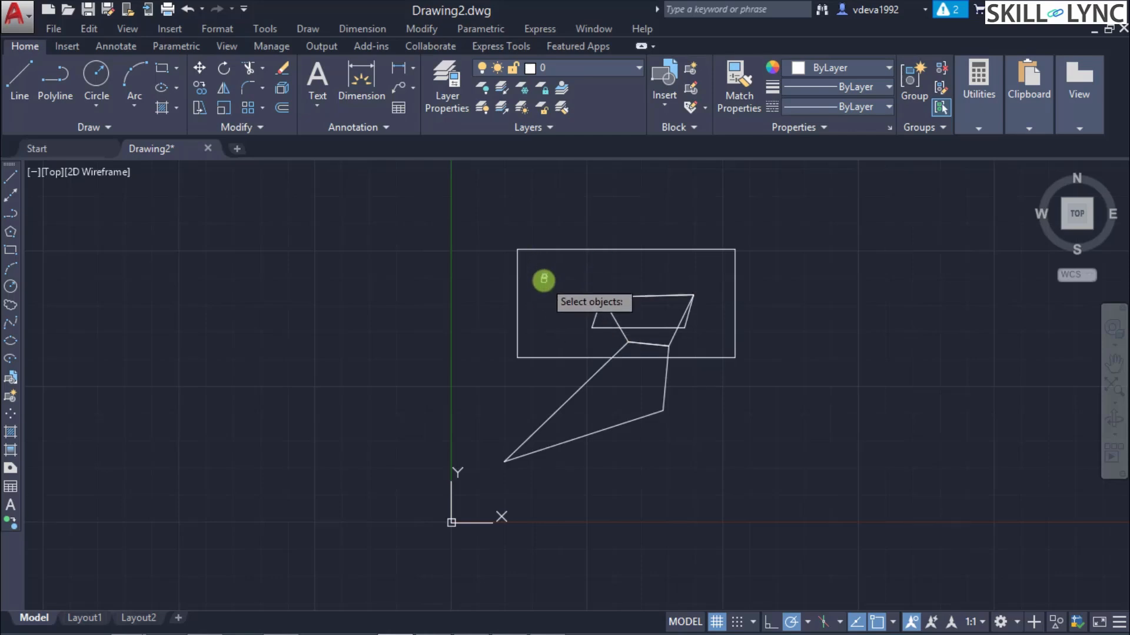
click(555, 298)
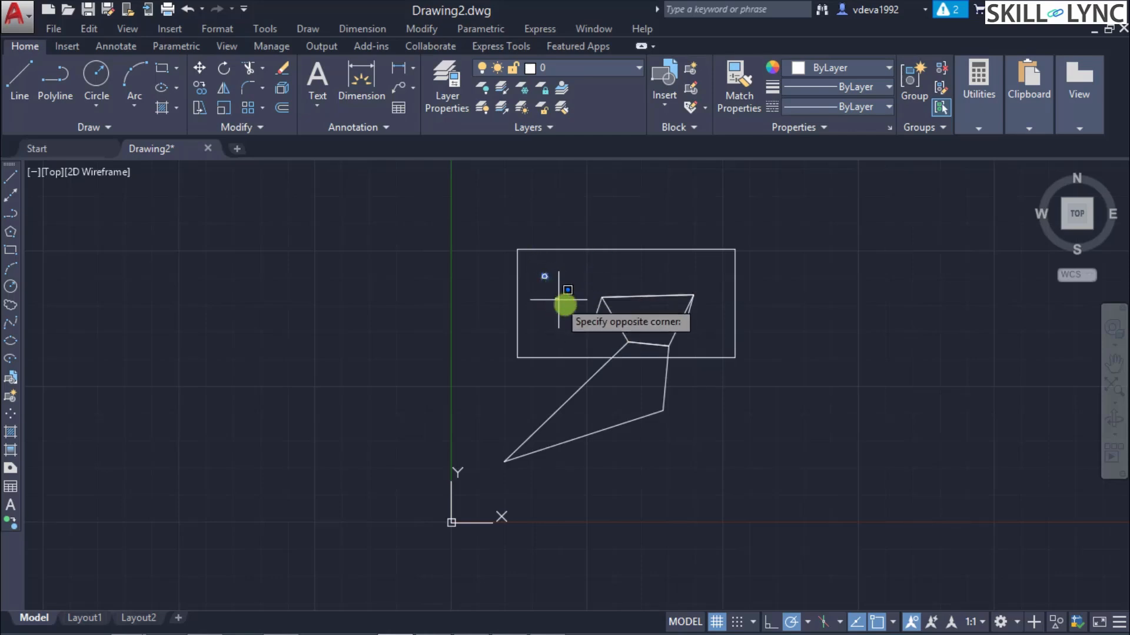
click(624, 335)
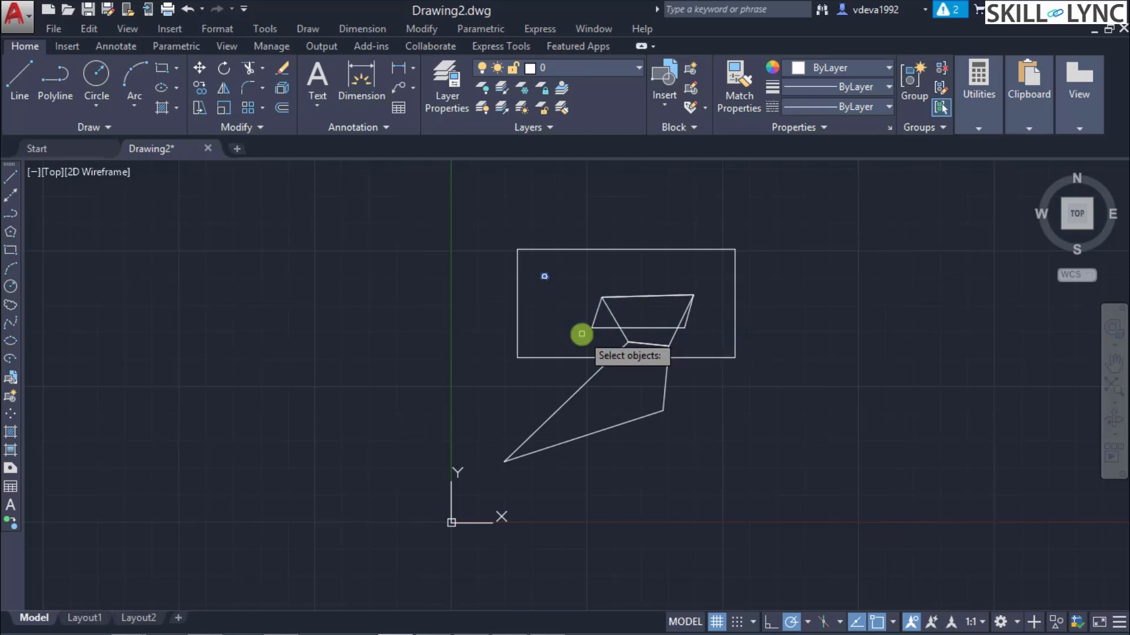
key(Escape)
Select the small circle and the rectangle with the SELECT command and complete the selection.
text(s)
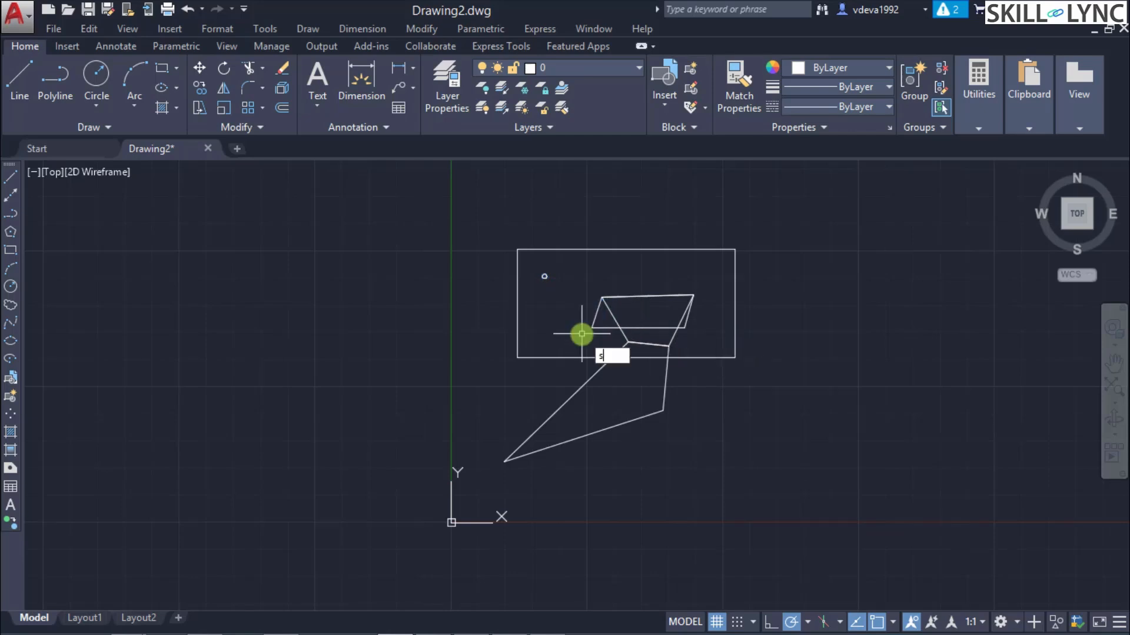
text(el)
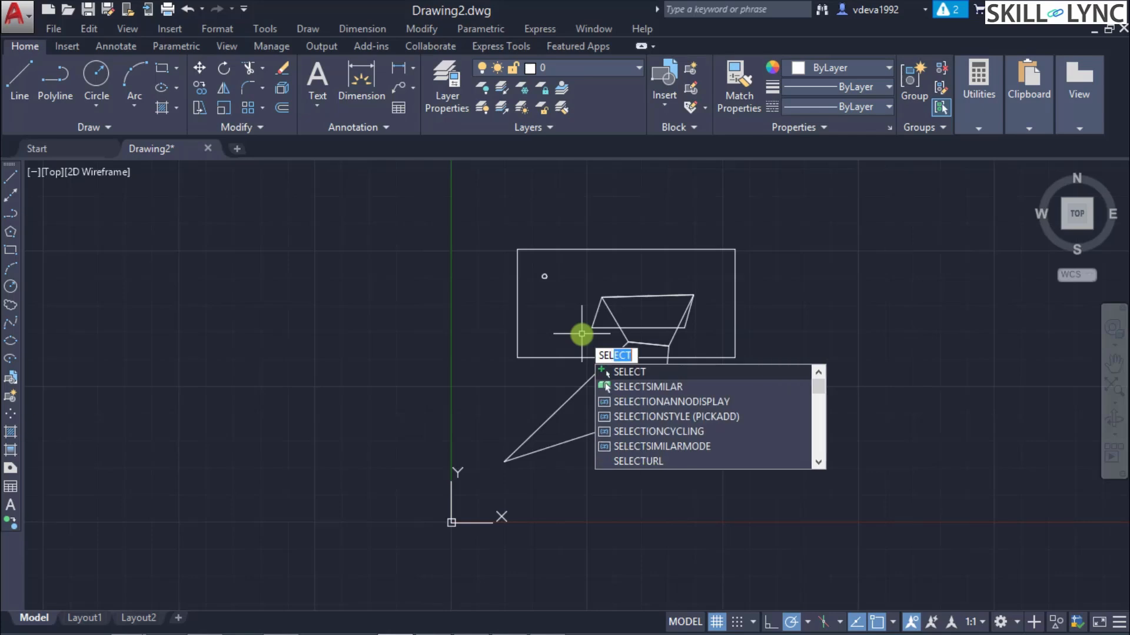
key(Return)
click(541, 275)
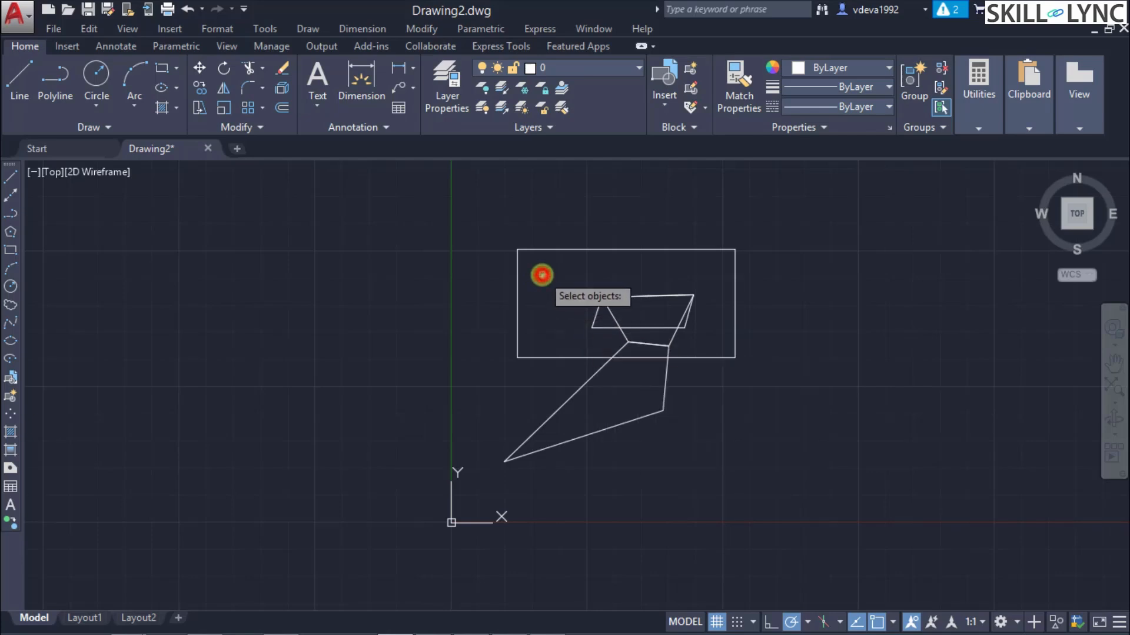
click(517, 290)
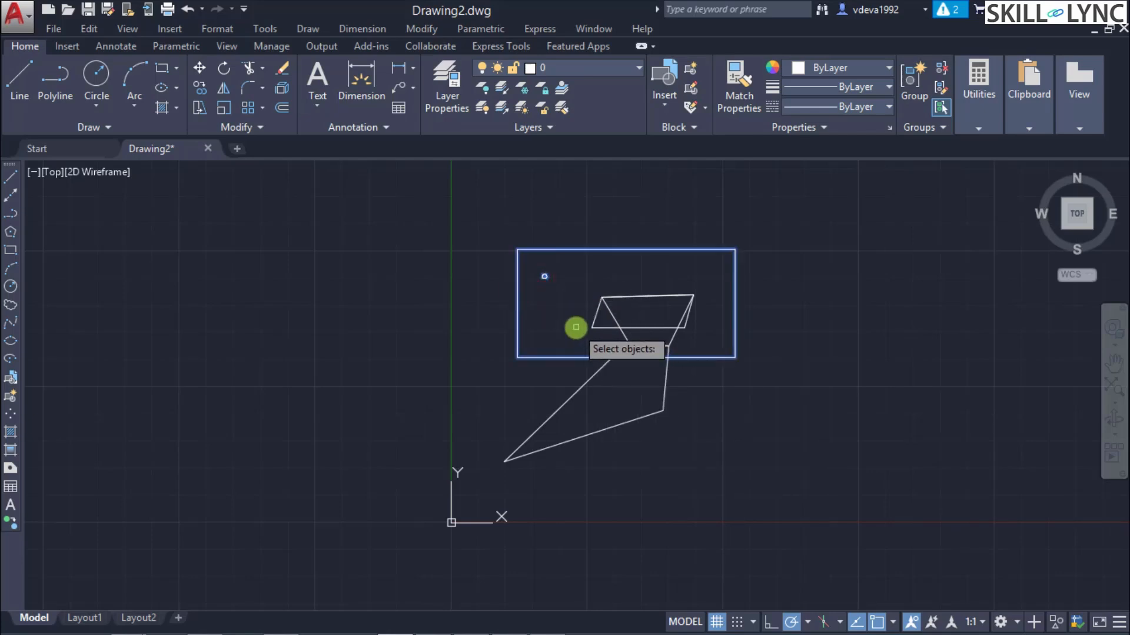
key(Return)
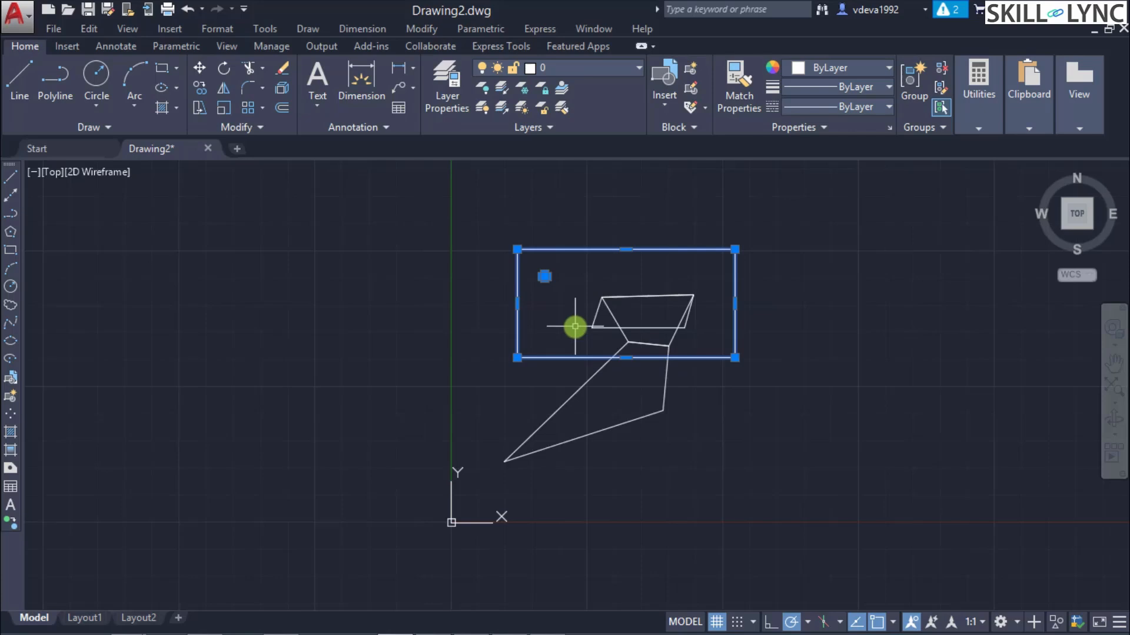
Try to move the selected circle and rectangle using the rectangle's lower-left corner as the base point.
text(MOve)
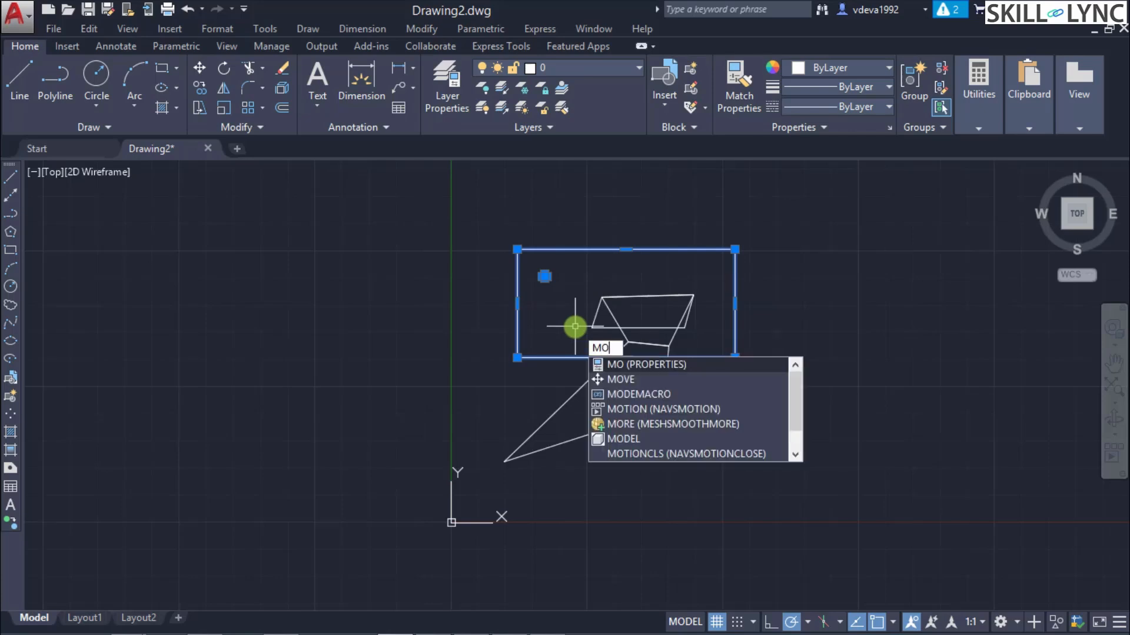
key(Return)
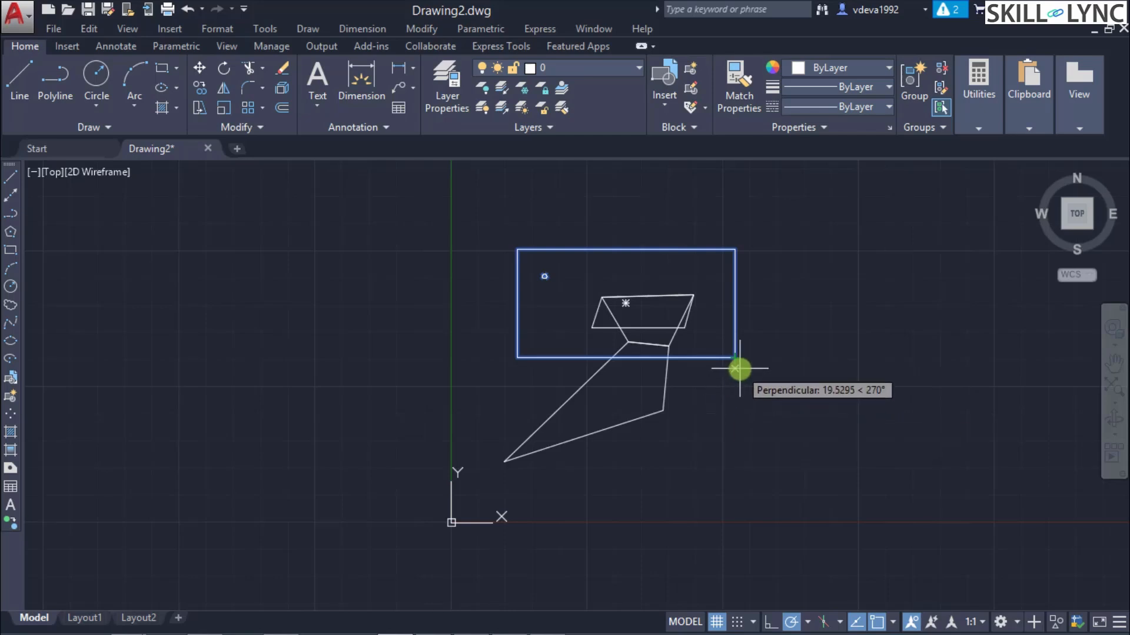
click(516, 357)
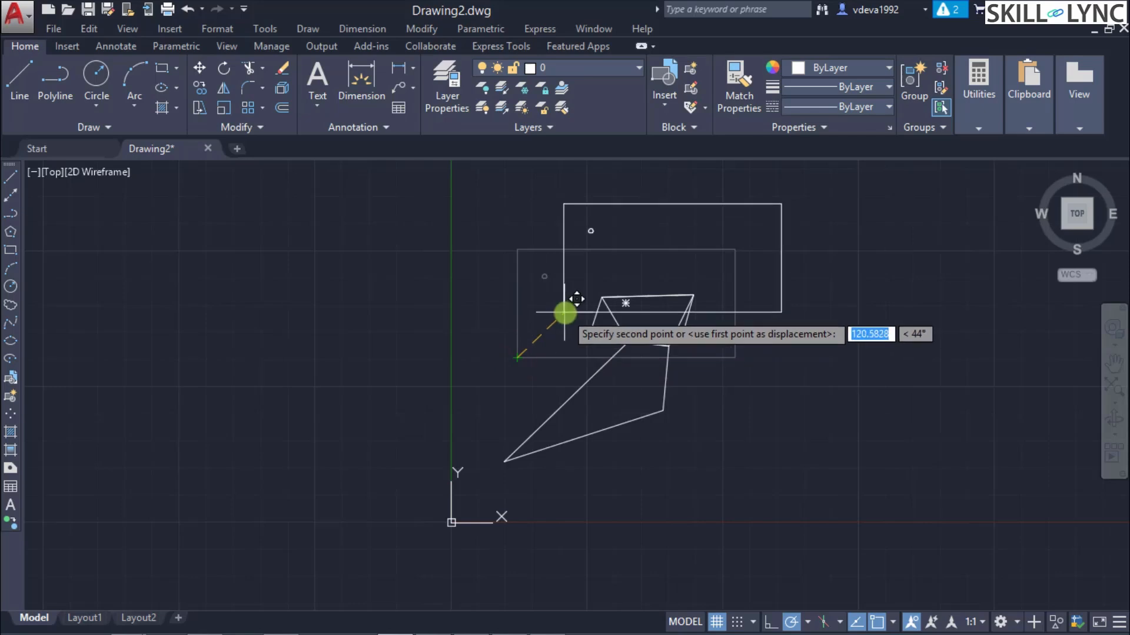
key(Escape)
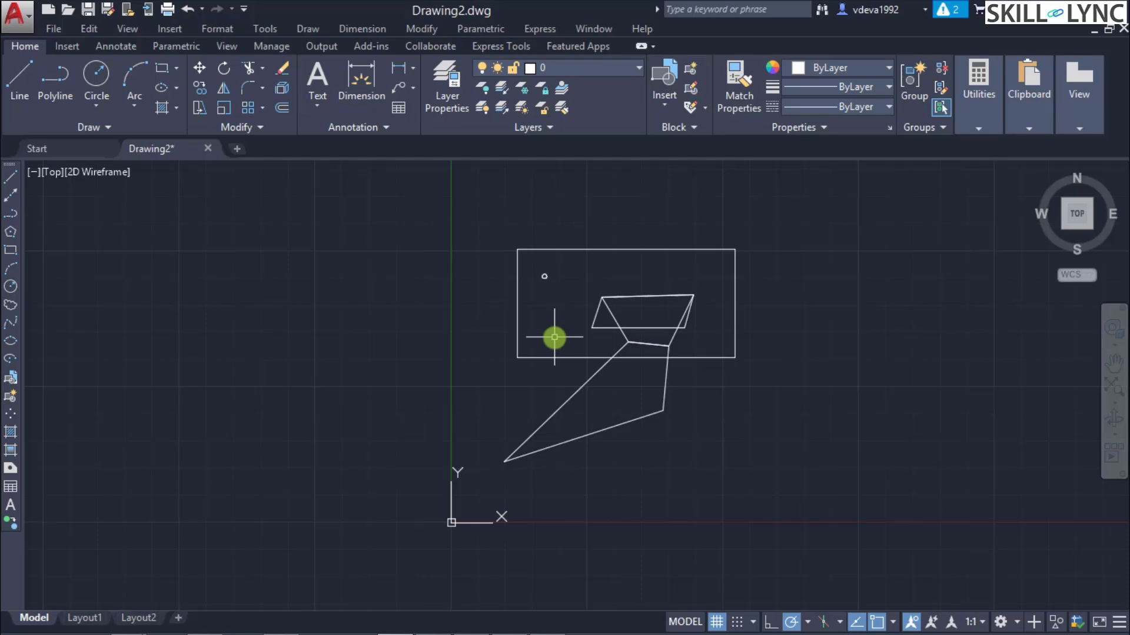
key(Return)
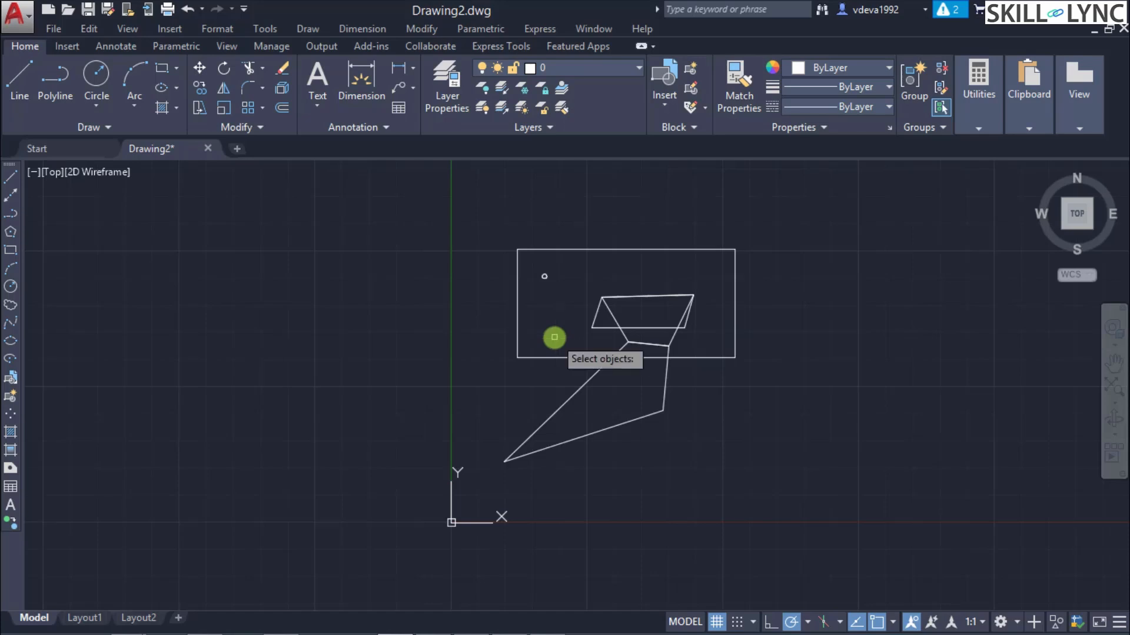
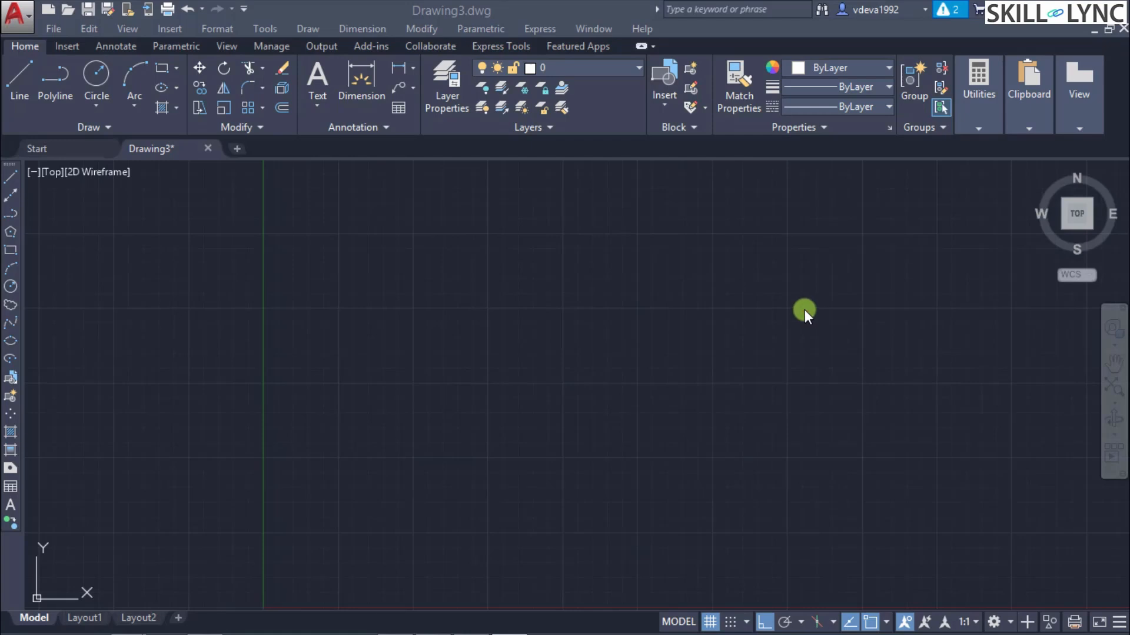
Check the length, angle and insertion scale settings in Drawing Units and accept them.
click(805, 310)
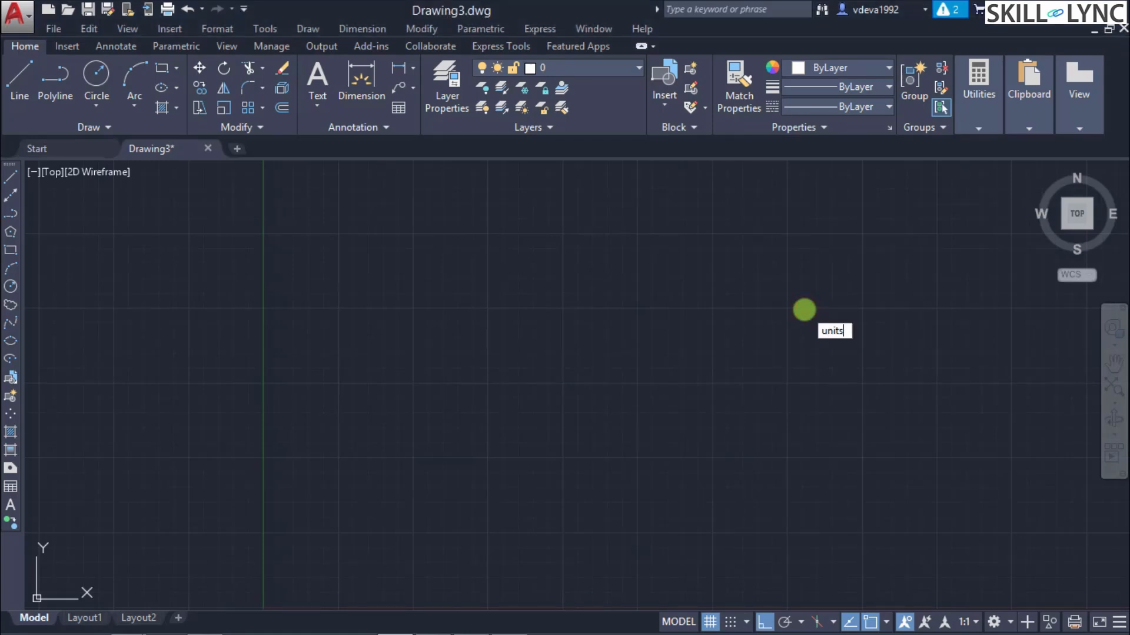
text(units)
key(Return)
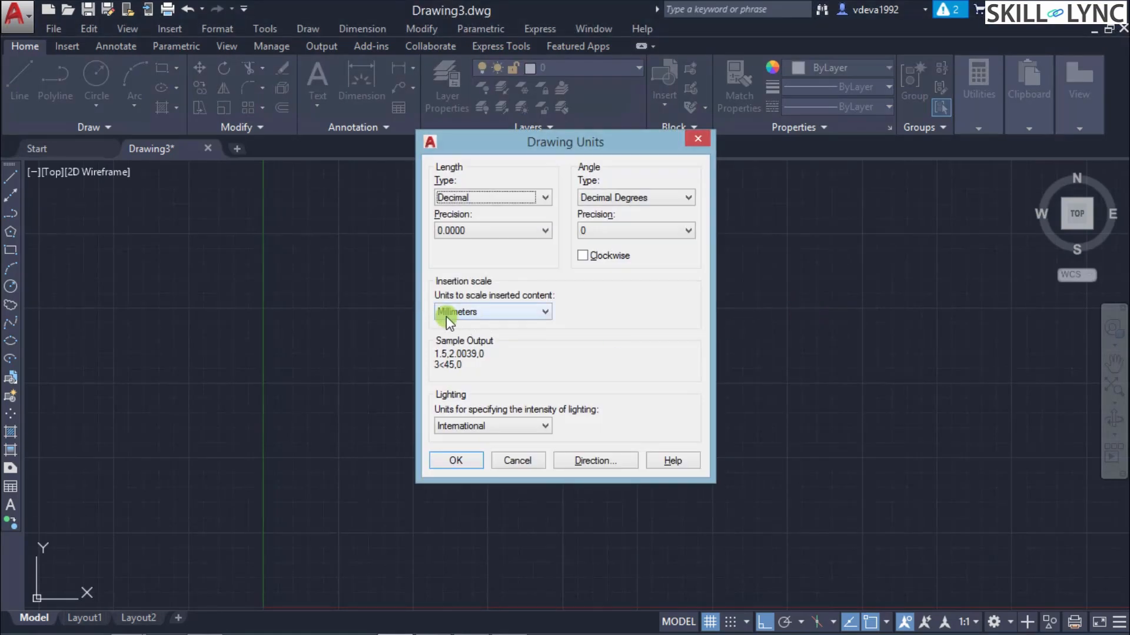
click(458, 462)
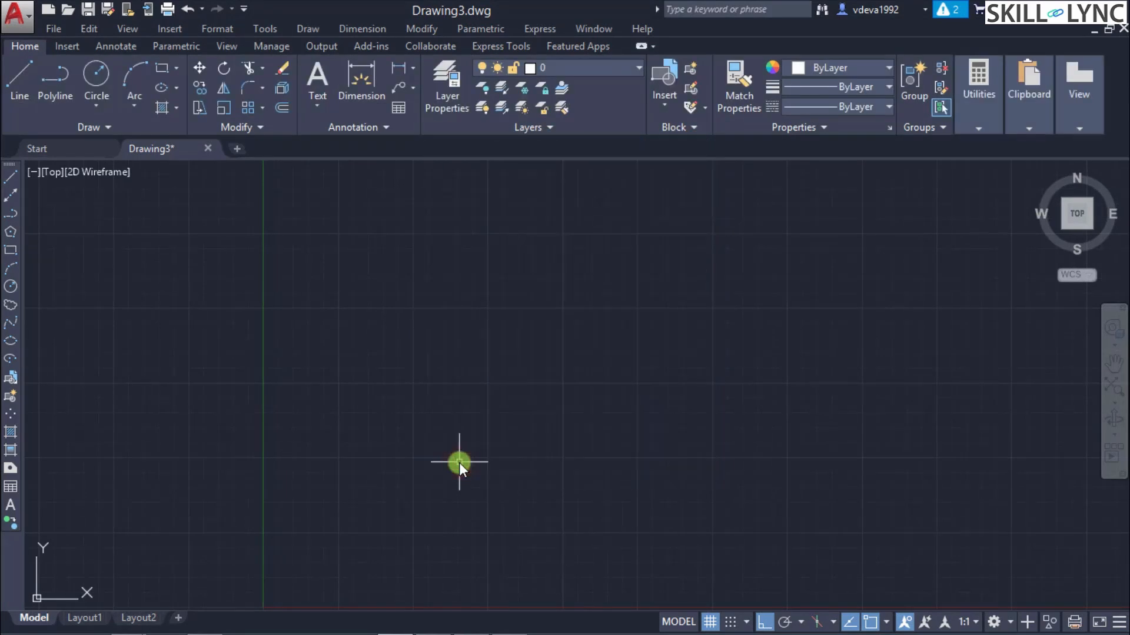
text(limits)
key(Return)
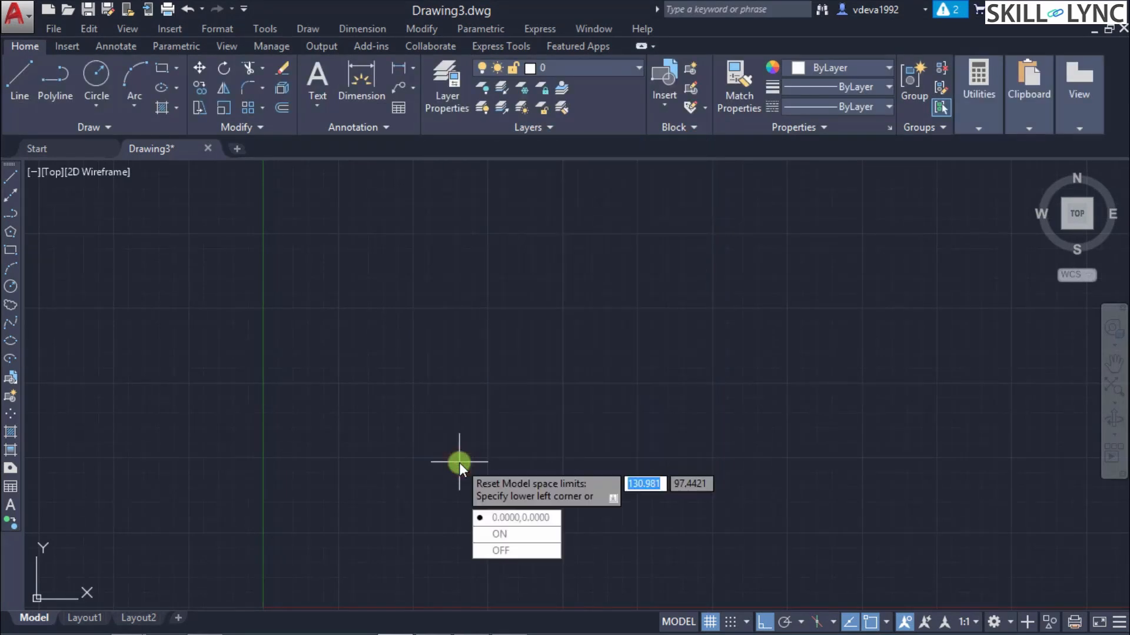
key(Escape)
Set the model space limits with the lower-left corner at 0,0 and the upper-right corner at 420,297.
text(LIMITS)
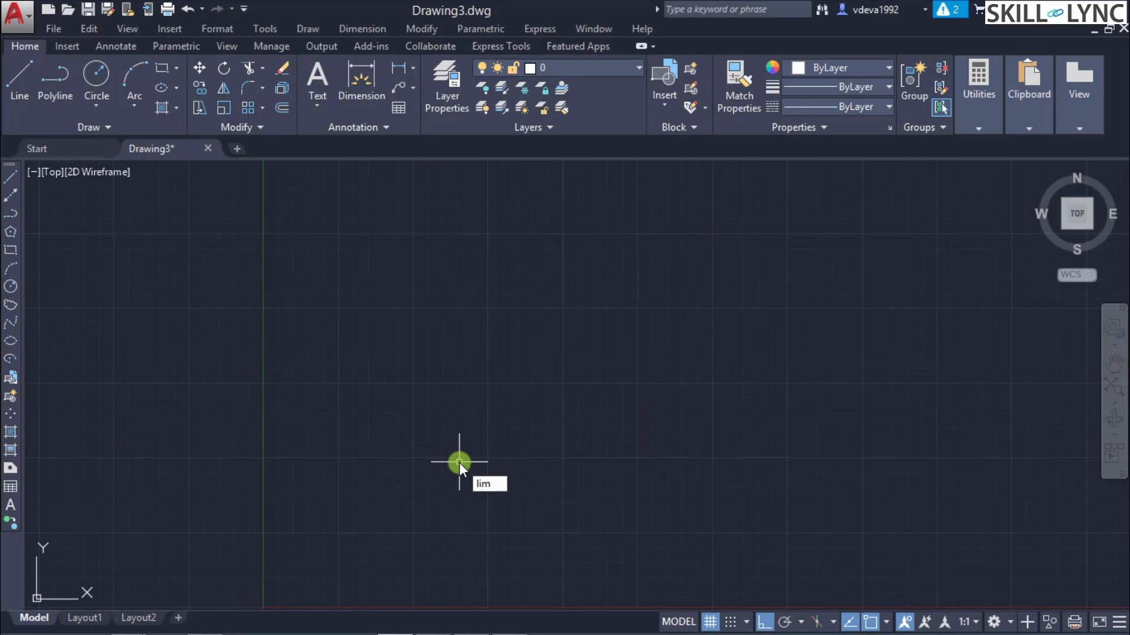
key(Return)
text(0,0)
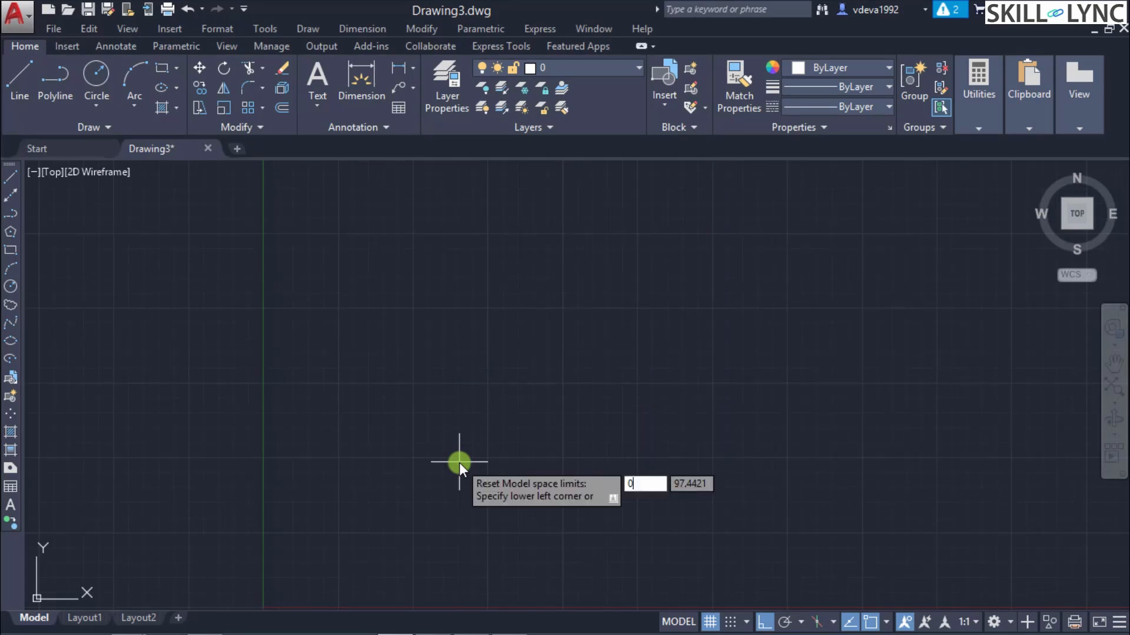
key(Return)
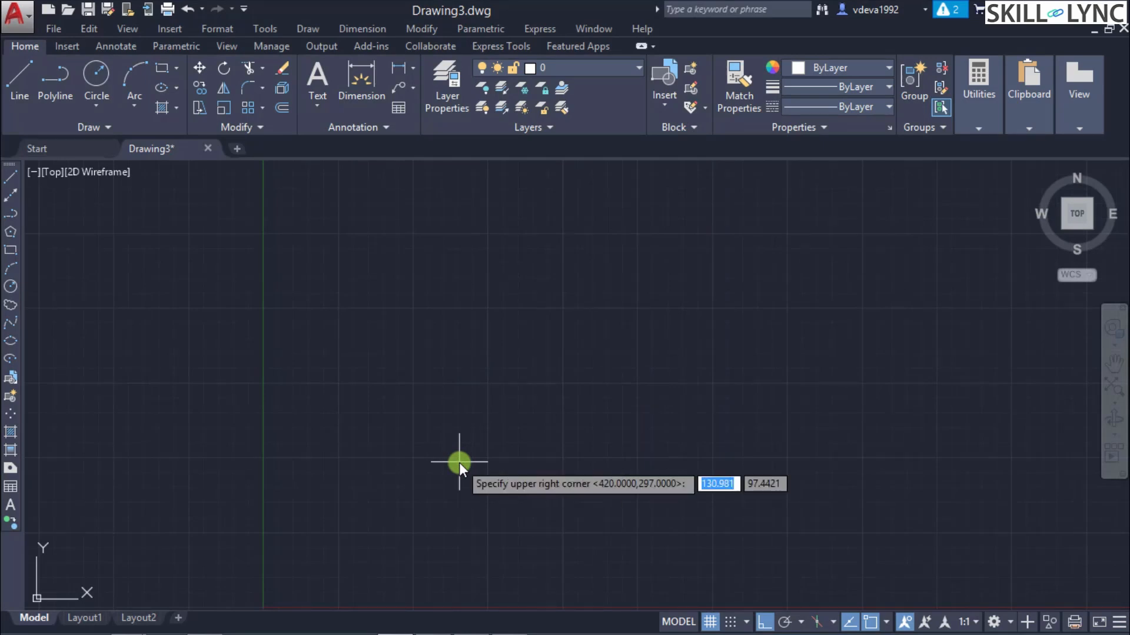
text(420,)
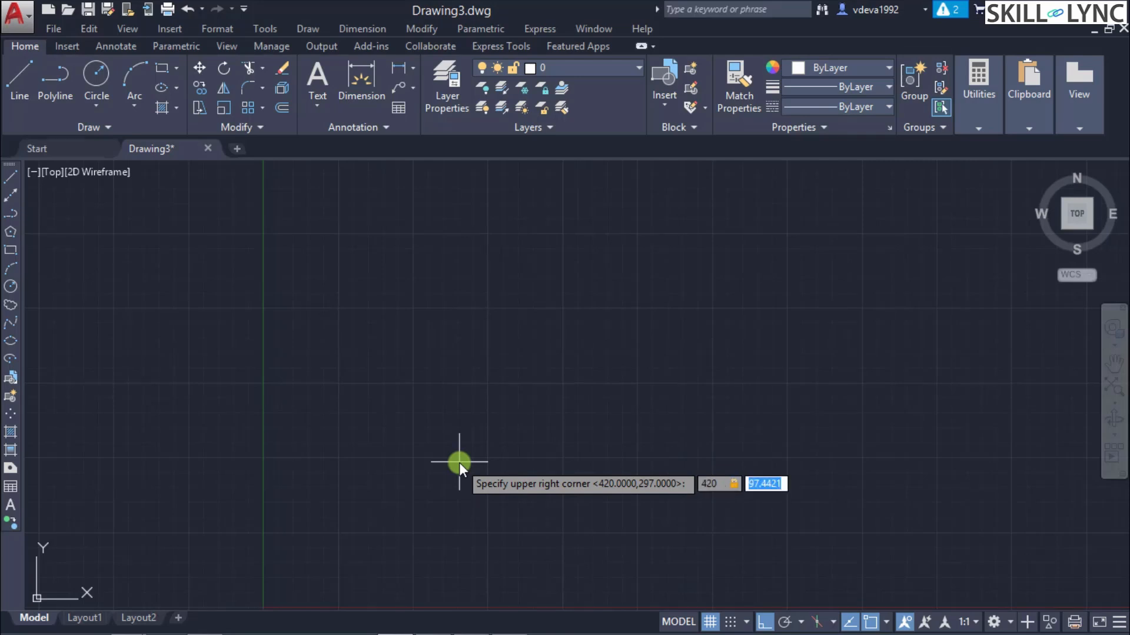
text(297)
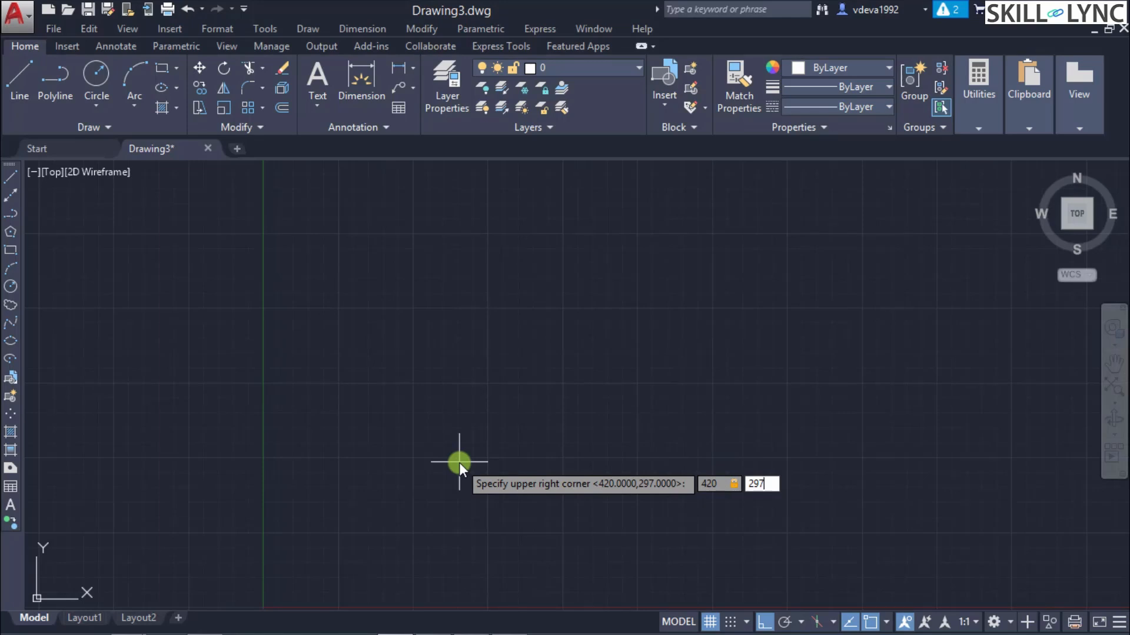
key(Return)
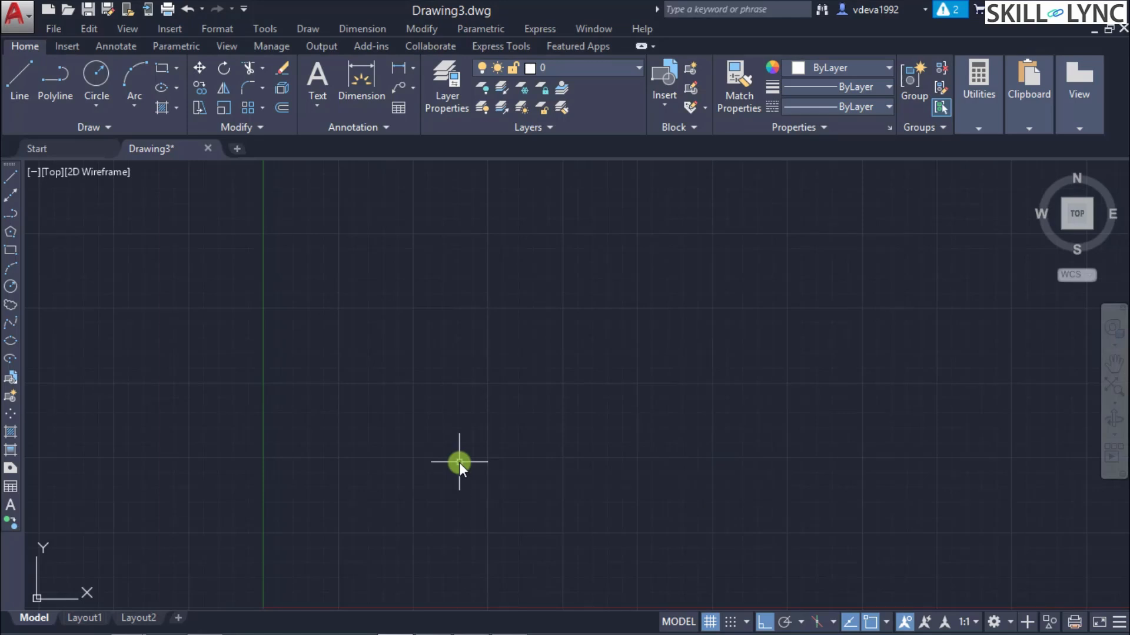
click(1114, 386)
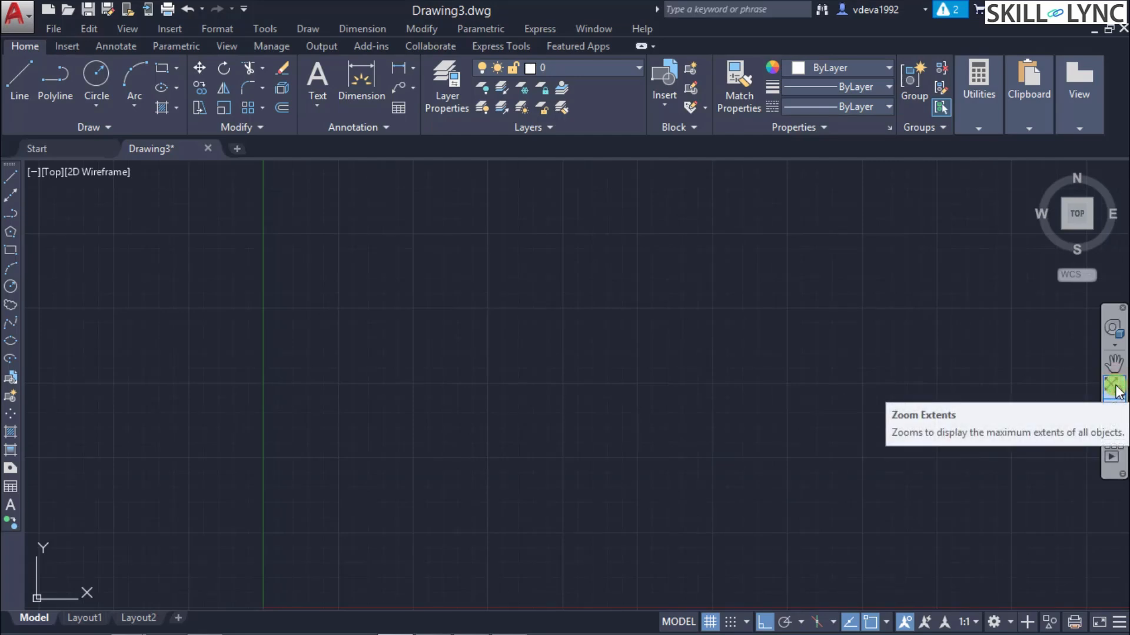
click(1116, 389)
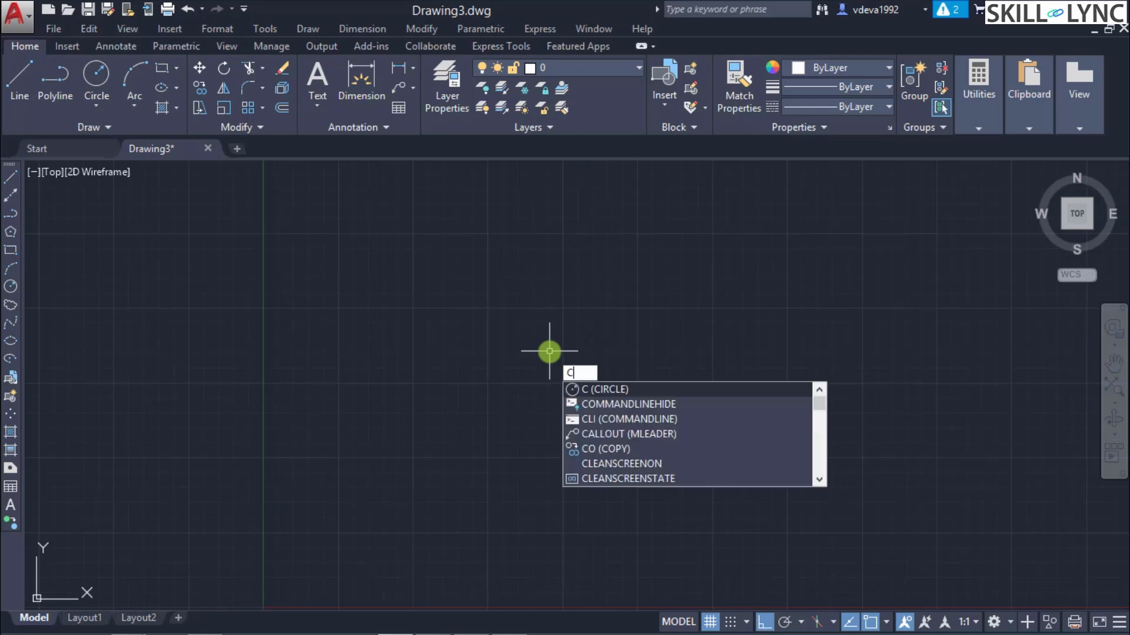
Draw a circle with a diameter of 50 near the middle of the drawing area.
key(Return)
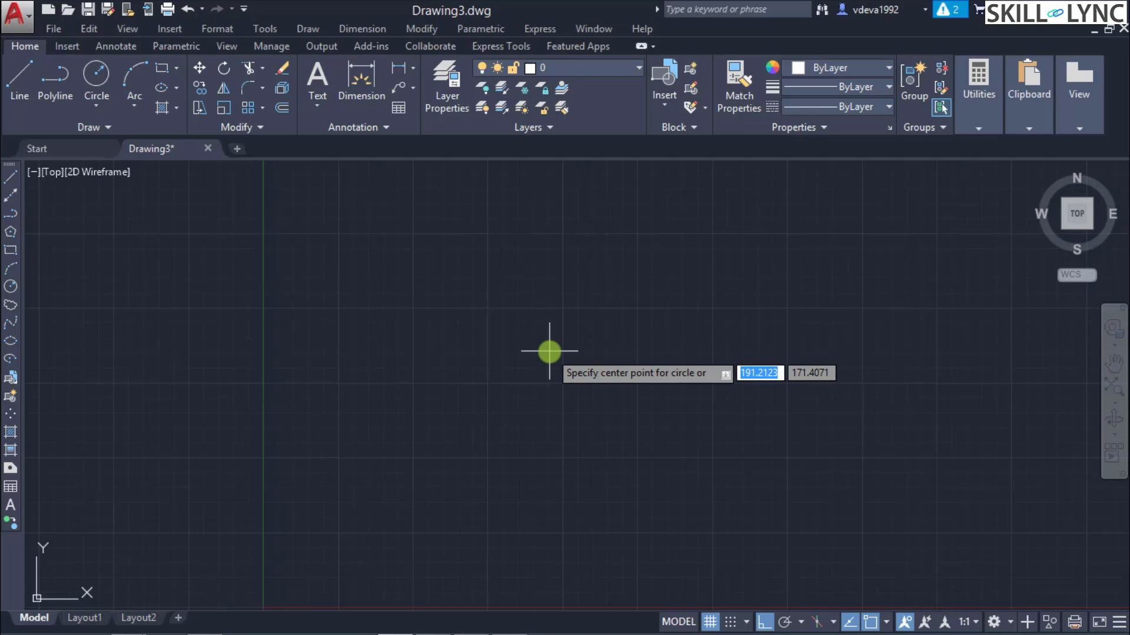
click(563, 380)
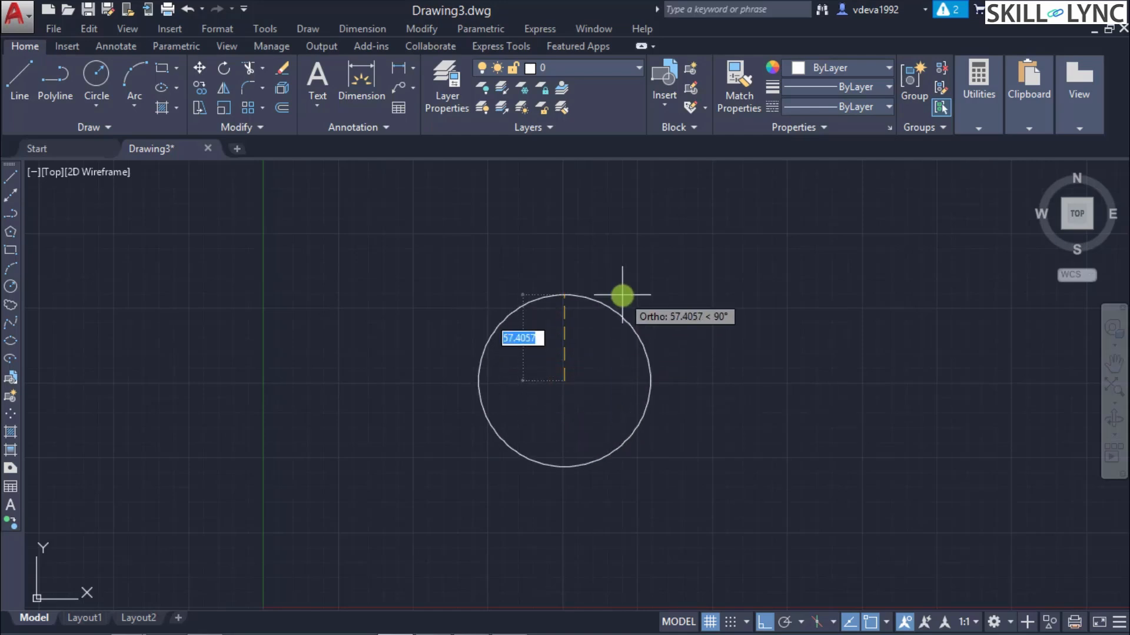
text(d)
key(Return)
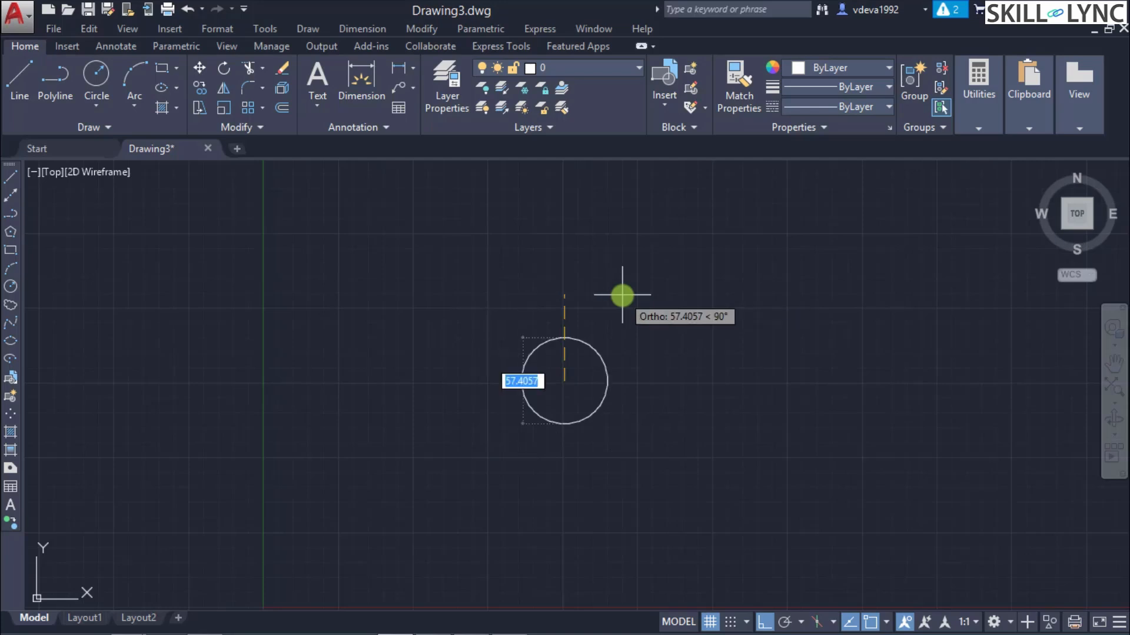
text(50)
key(Return)
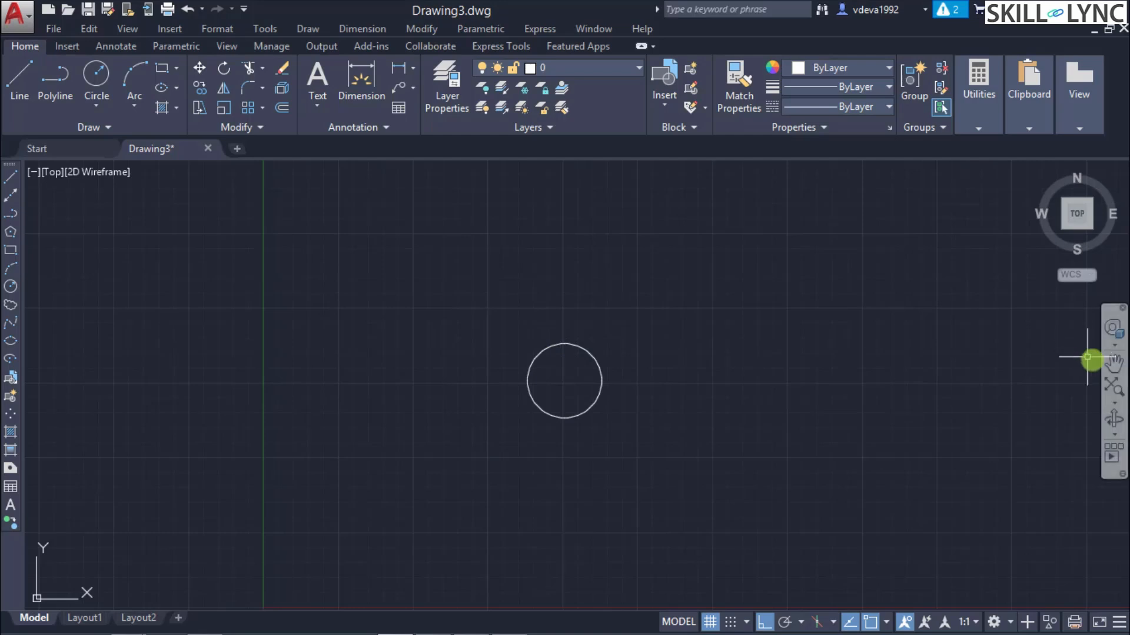
click(1114, 386)
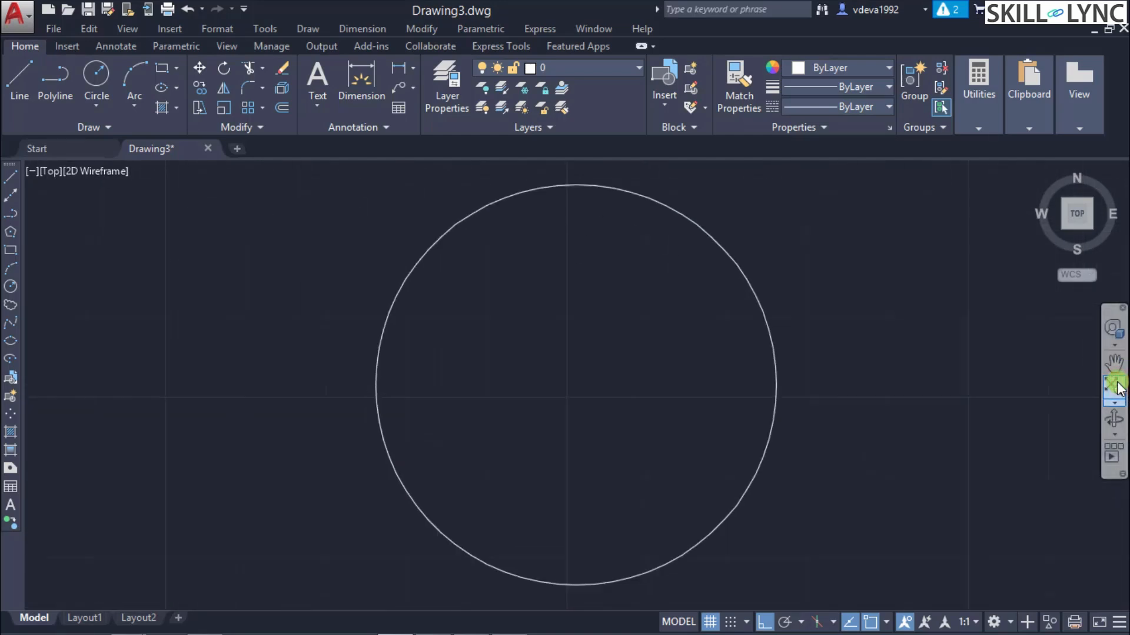
scroll(654, 367, down, 2)
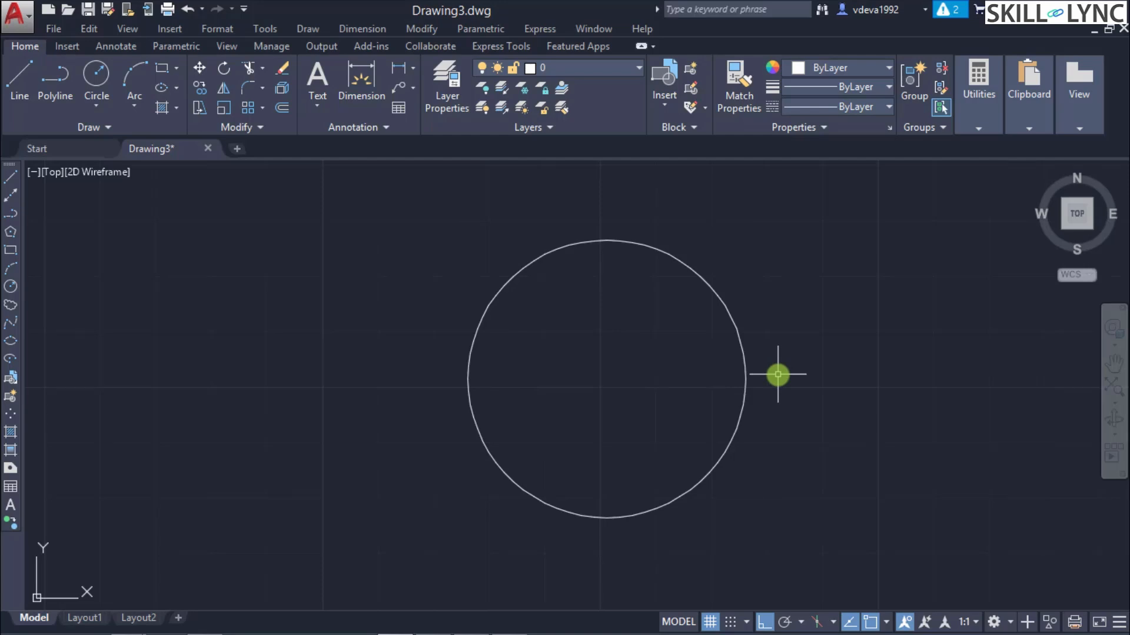
text(rec)
key(Return)
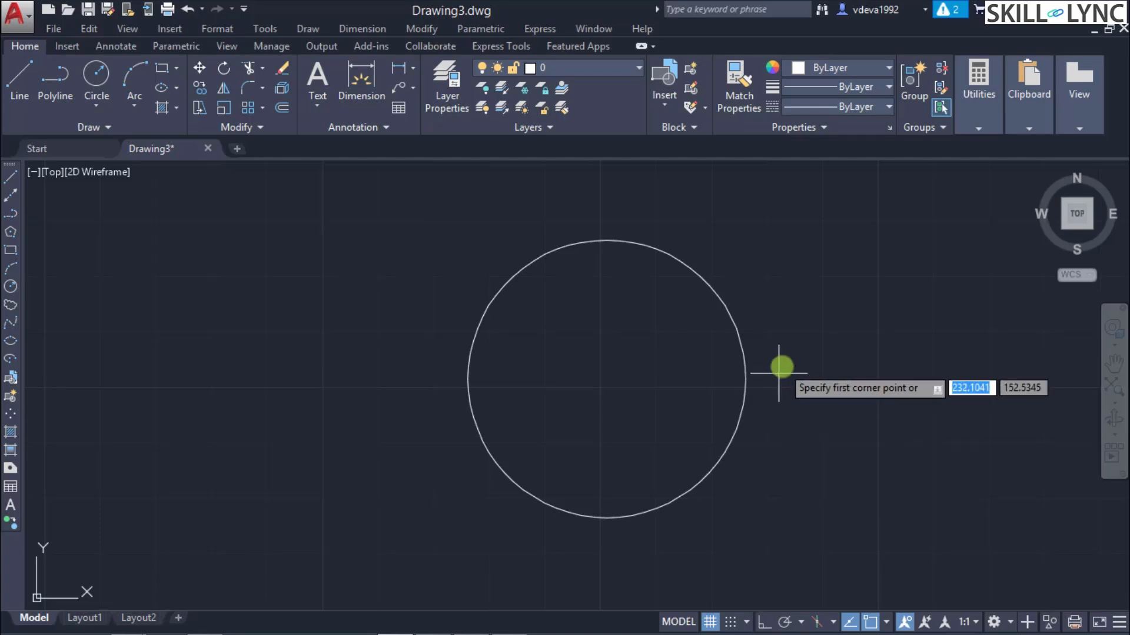
click(807, 308)
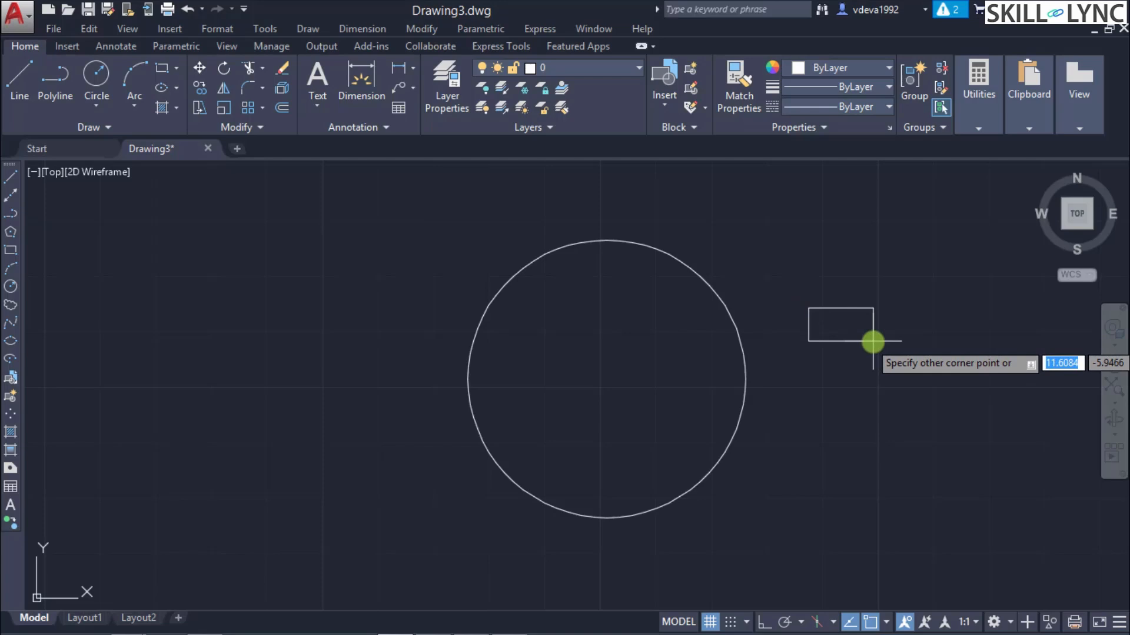
text(@)
text(12)
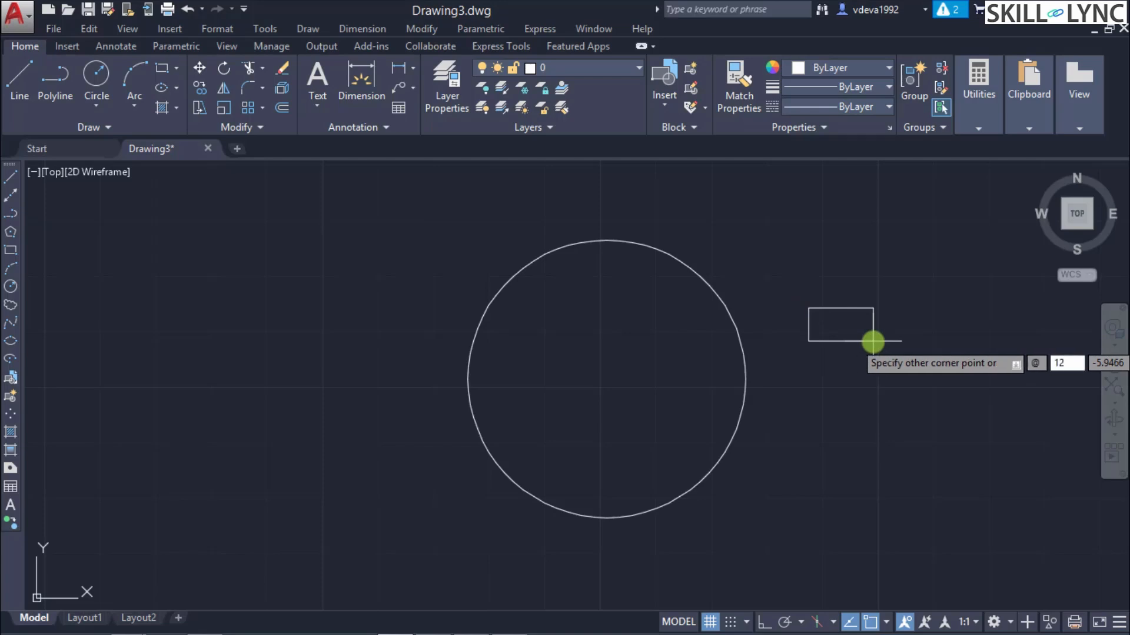
text(,6)
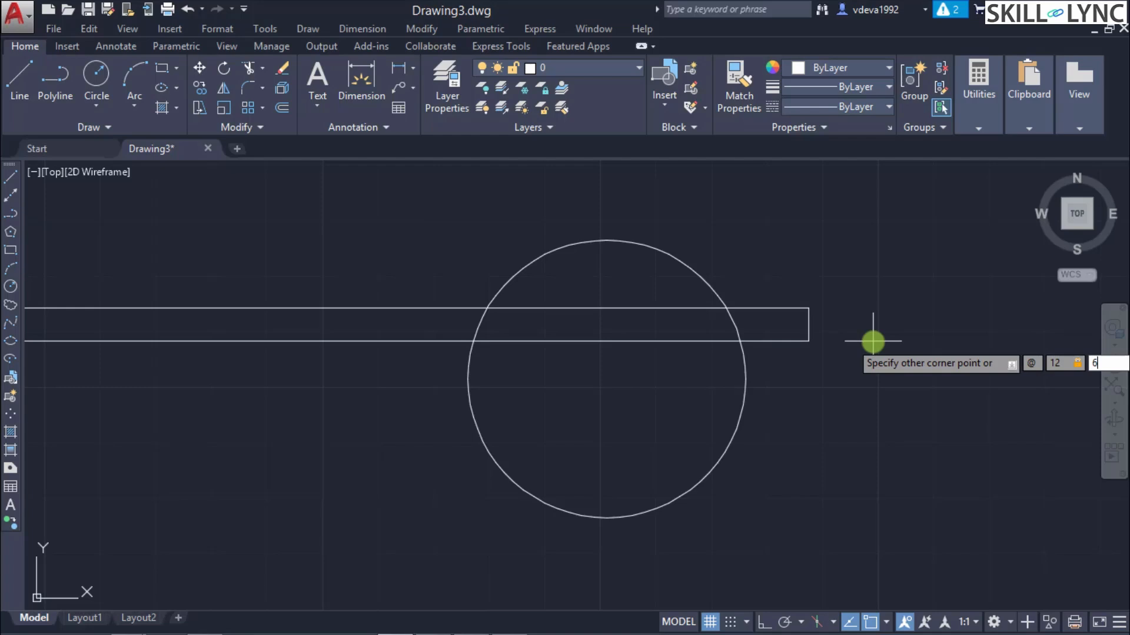
key(Return)
Move the rectangle from the midpoint of its bottom edge to the top quadrant of the circle.
text(m)
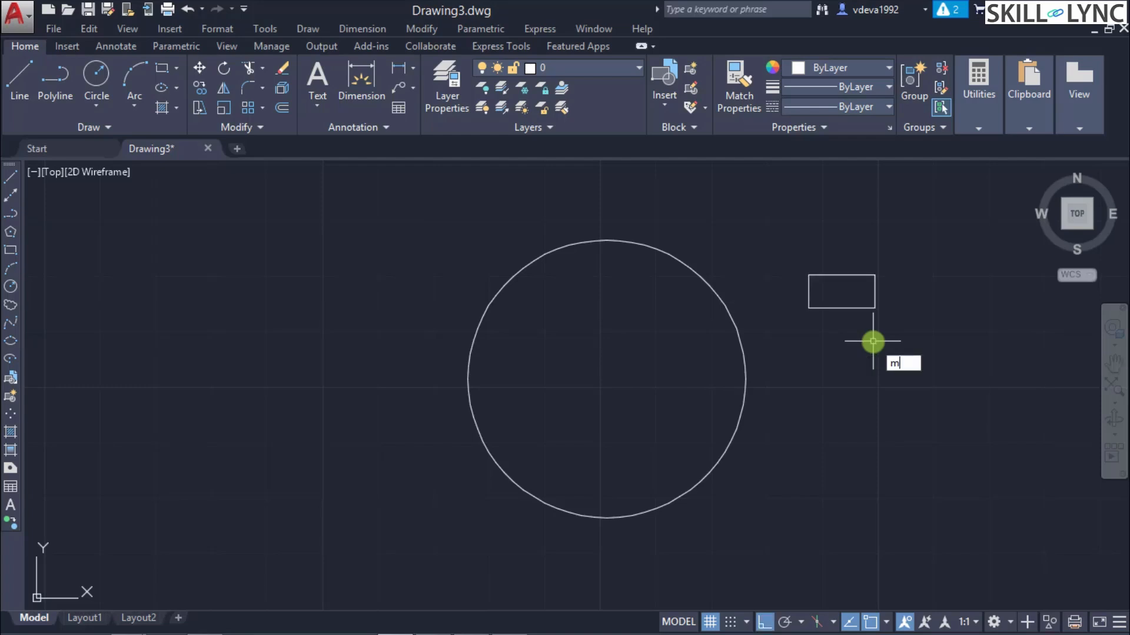
text(ove)
key(Return)
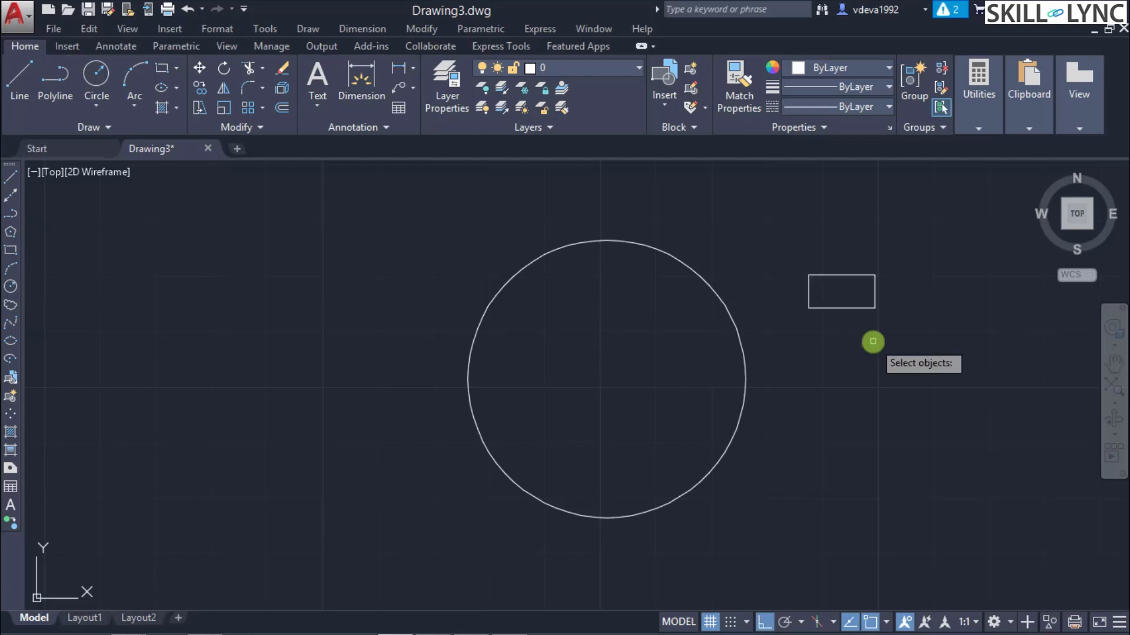
click(859, 308)
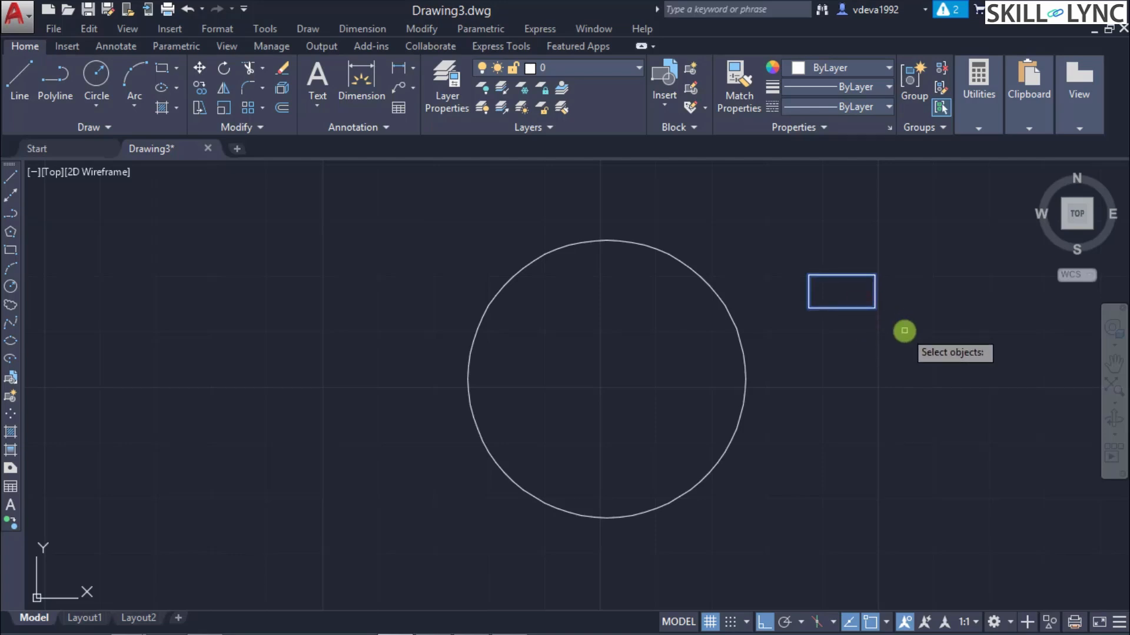
key(Return)
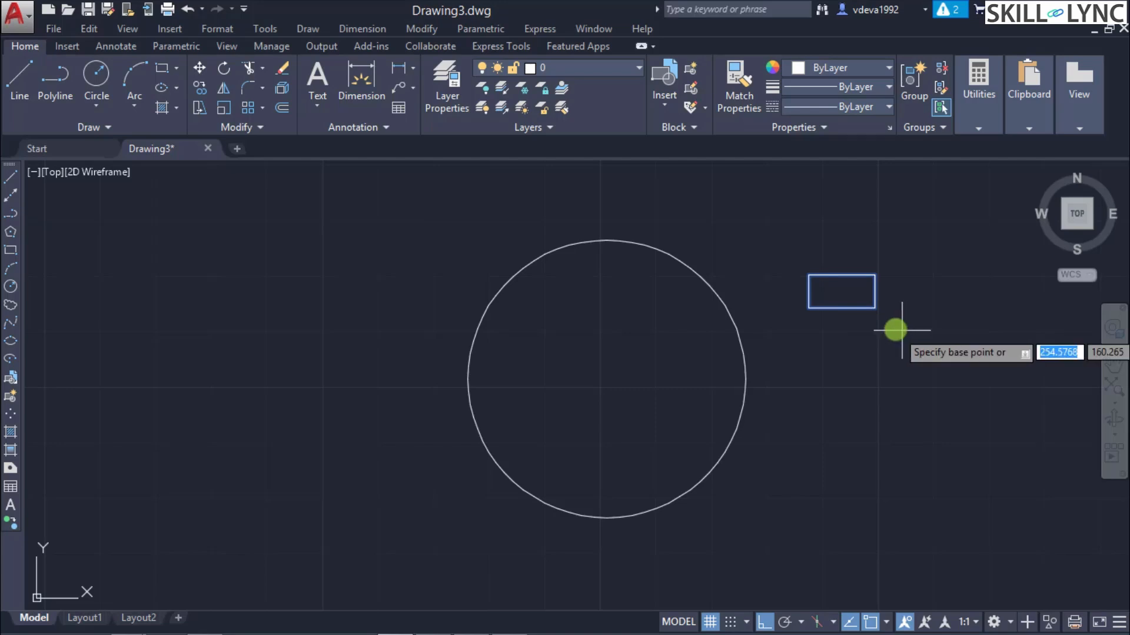
click(841, 308)
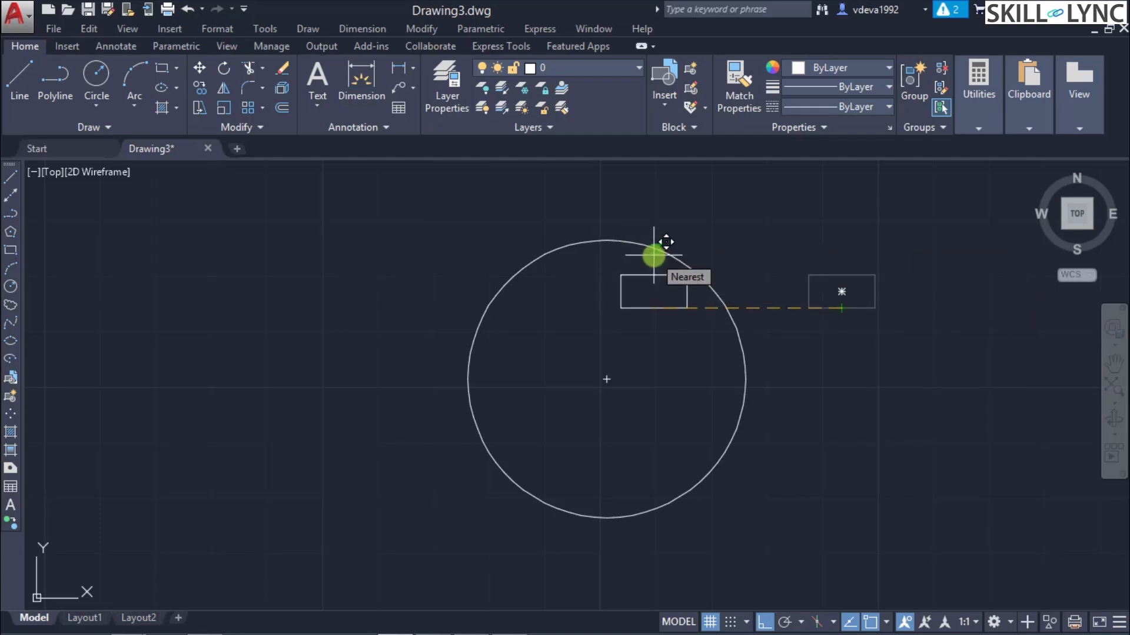
click(607, 240)
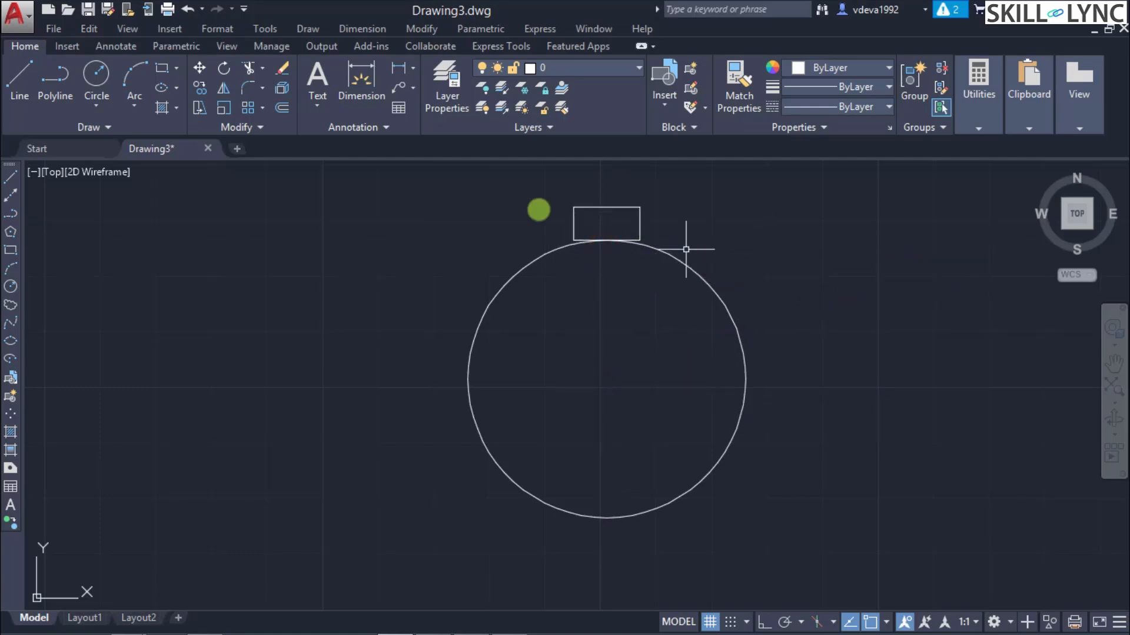
Move the rectangle straight down with Ortho on, from its lower-right corner to where that corner meets the circle.
scroll(606, 195, up, 4)
scroll(603, 370, up, 7)
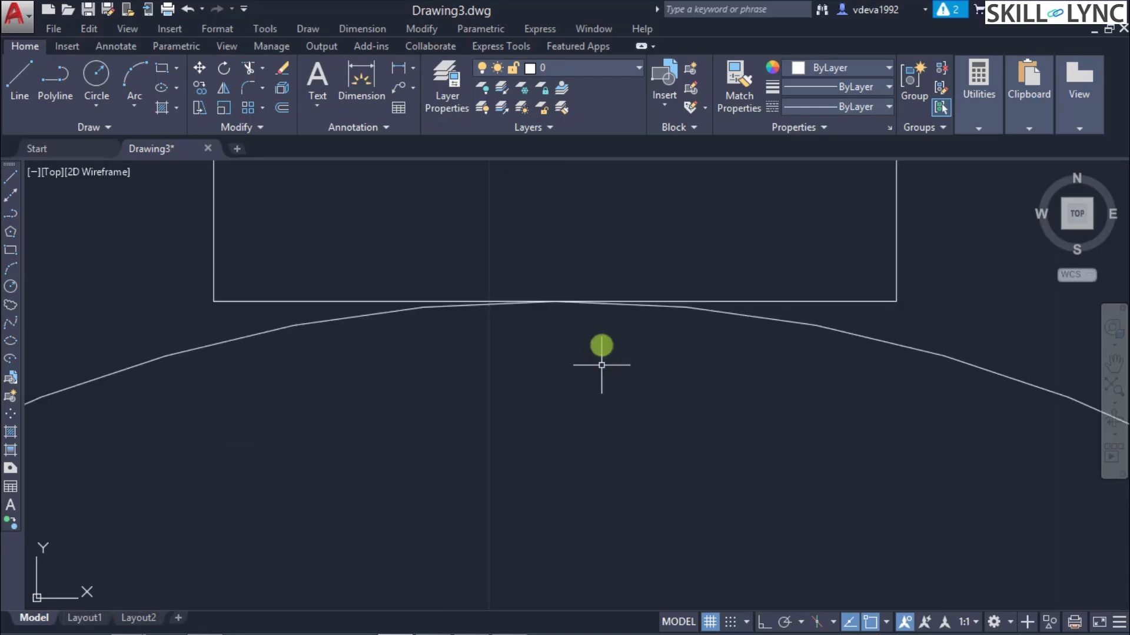
scroll(601, 365, down, 6)
scroll(679, 255, up, 2)
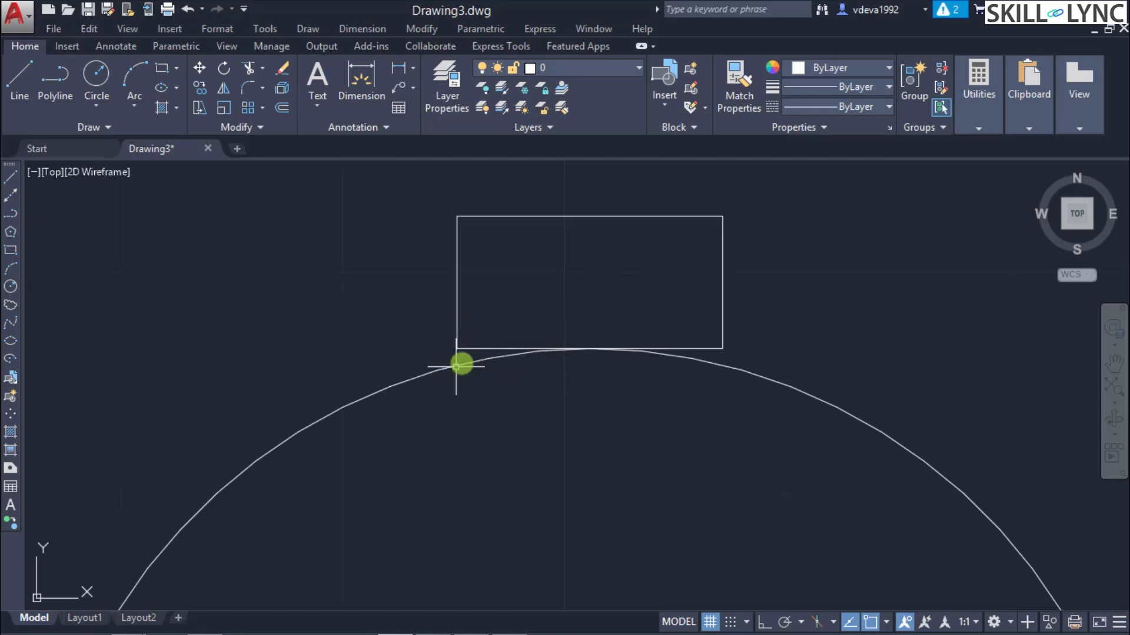
text(move)
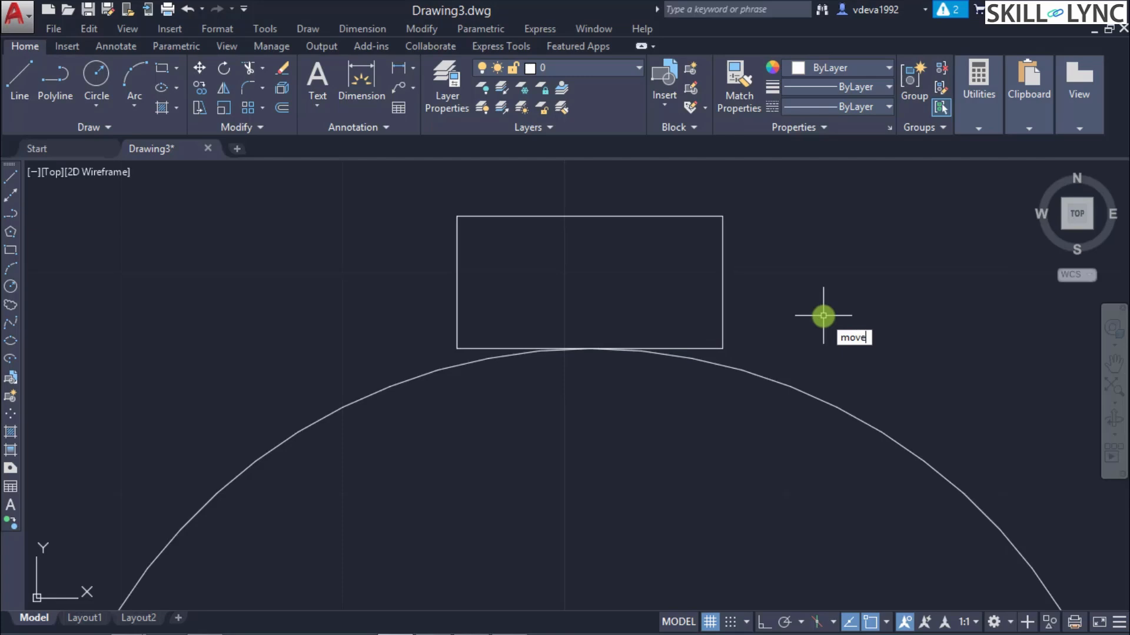
key(Return)
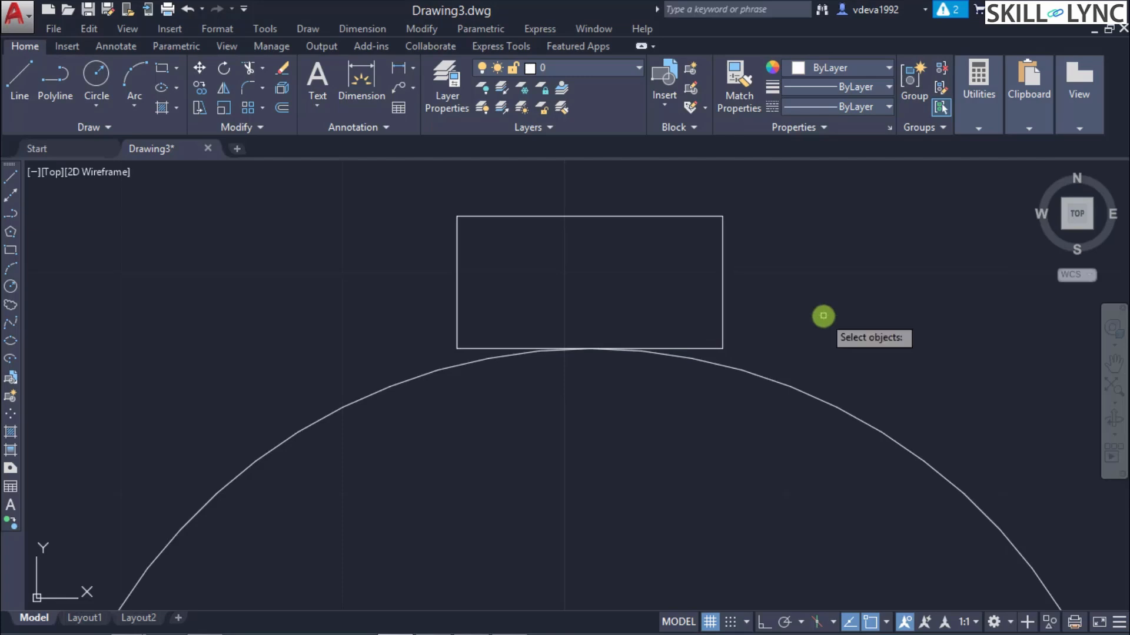
click(725, 278)
key(Return)
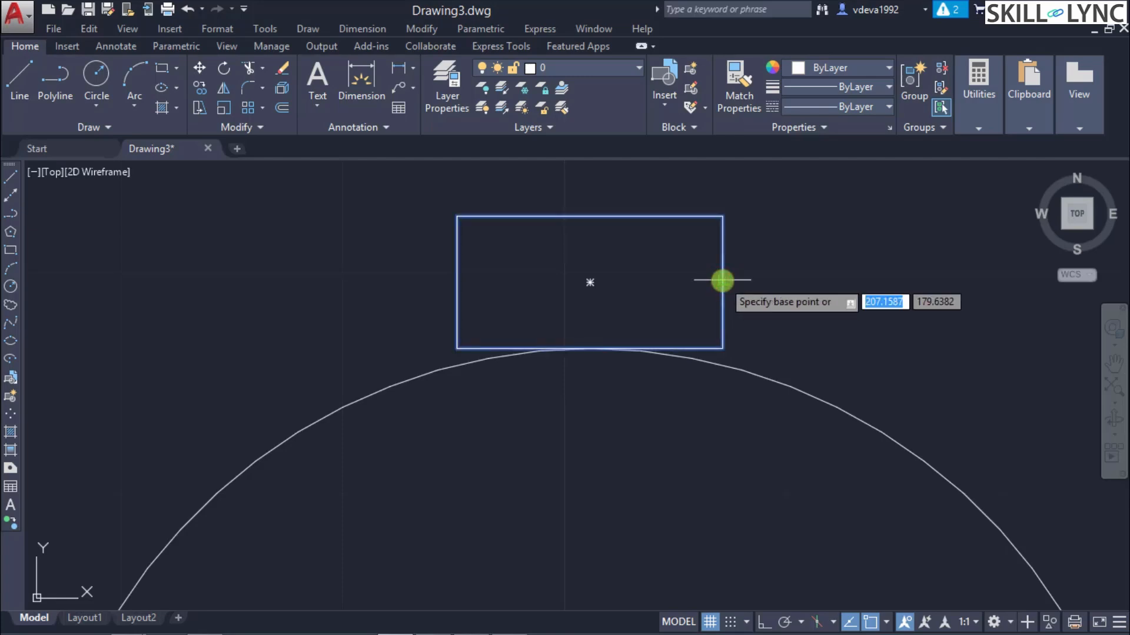
click(725, 347)
scroll(727, 362, up, 2)
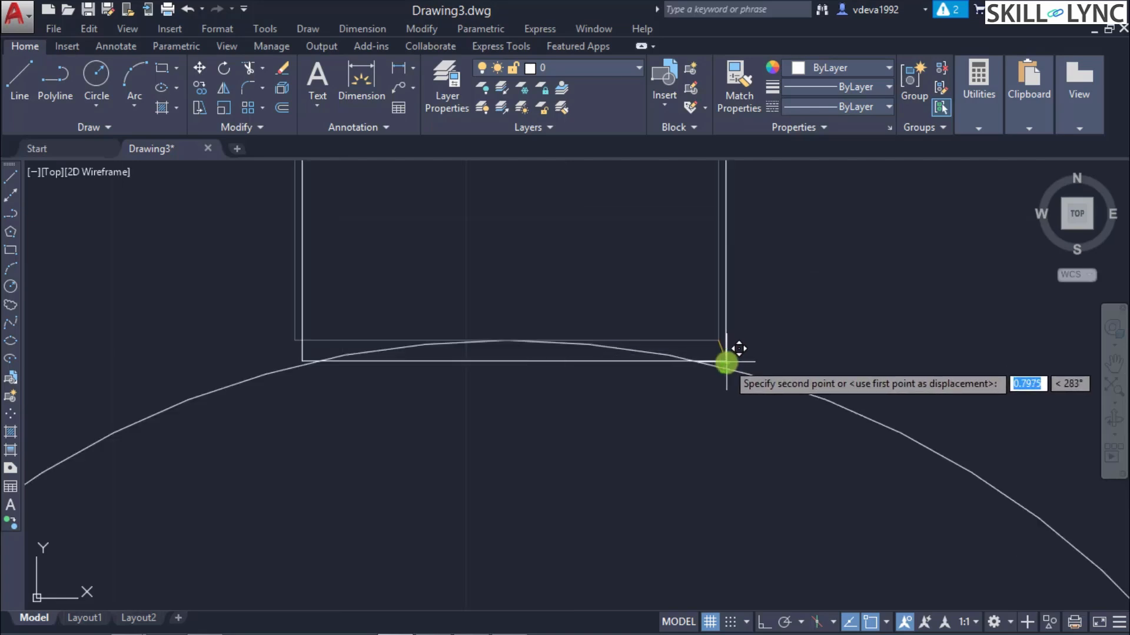
scroll(726, 360, up, 2)
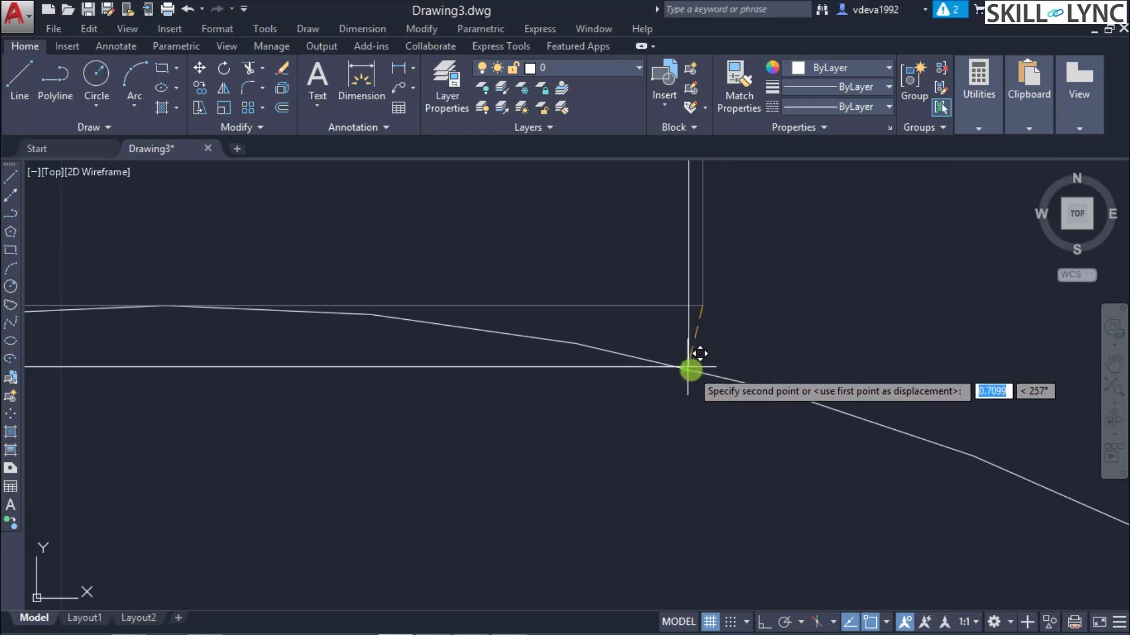
scroll(699, 353, up, 3)
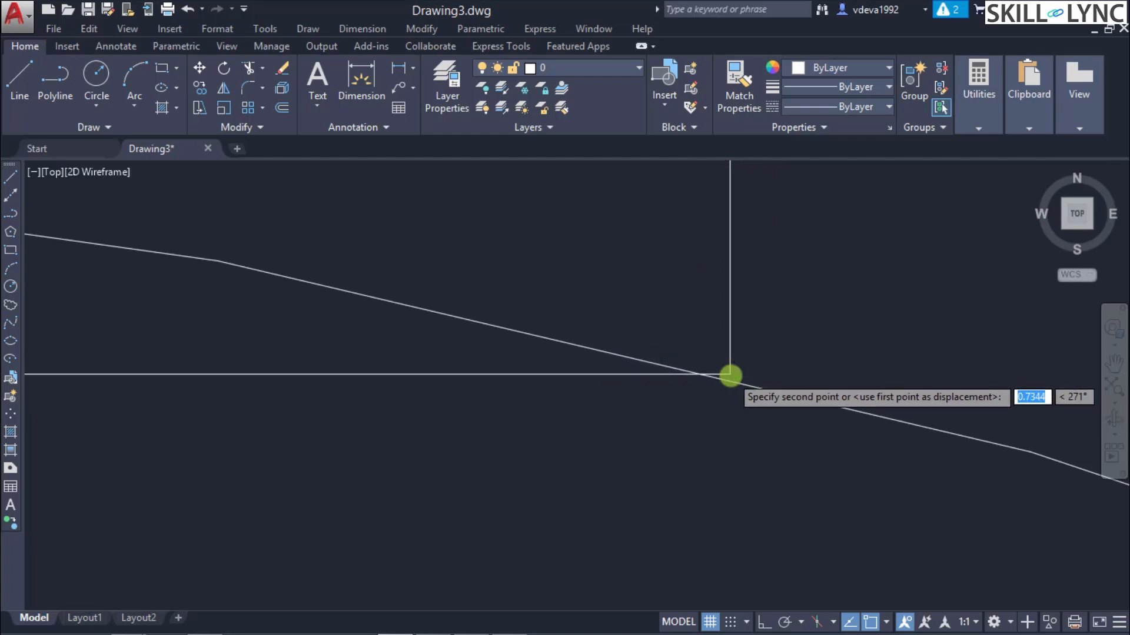
scroll(731, 353, down, 3)
scroll(733, 352, up, 2)
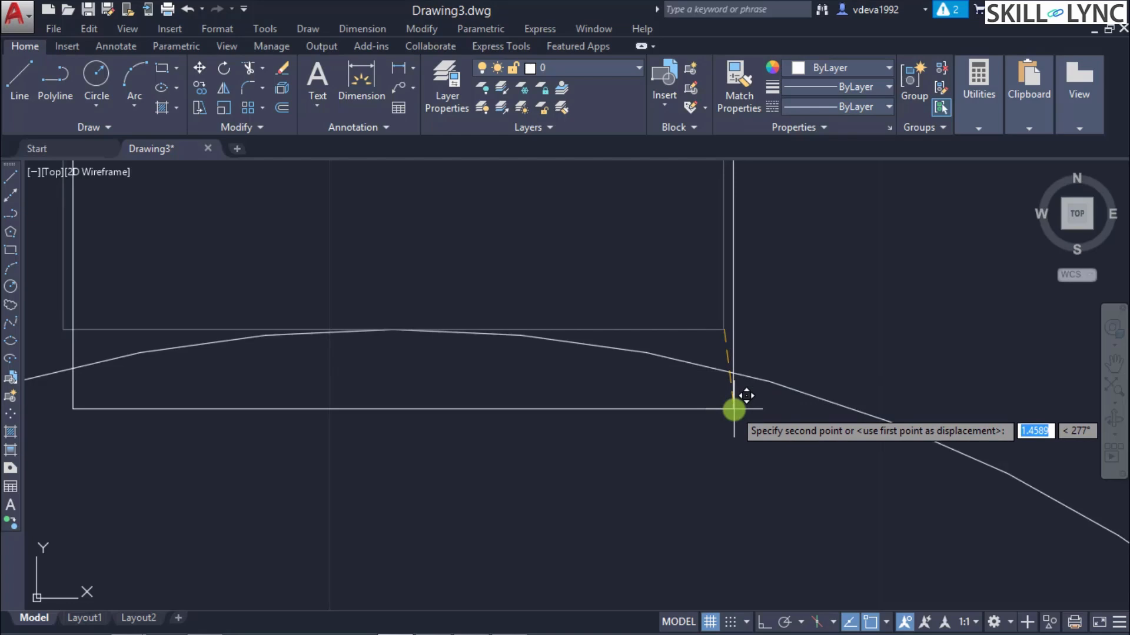
key(F8)
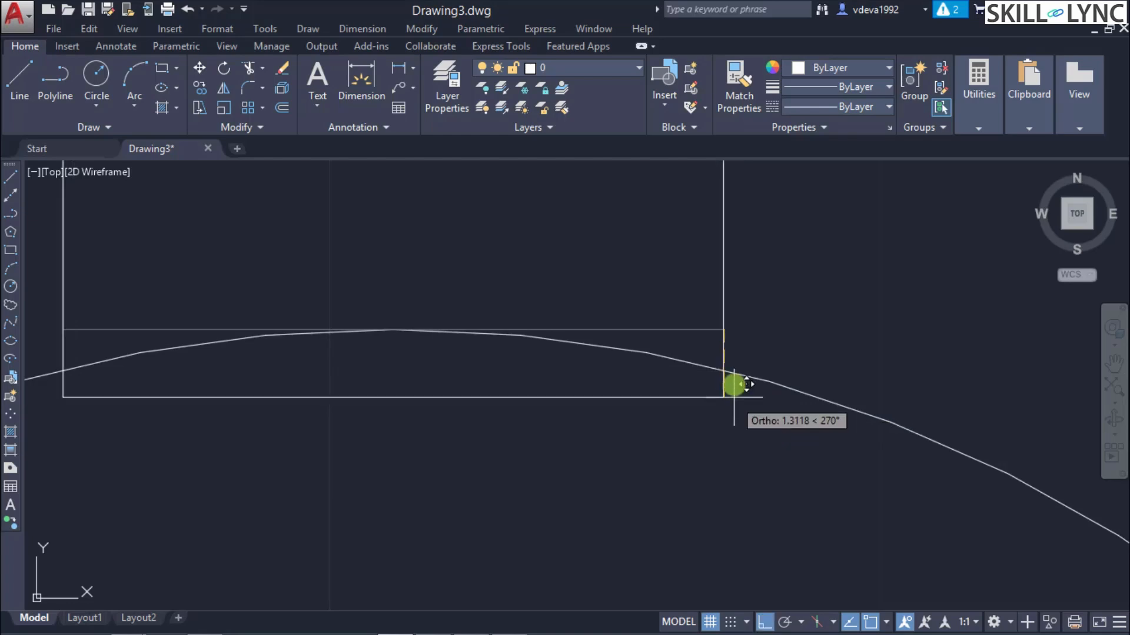
scroll(718, 351, up, 5)
scroll(739, 397, up, 3)
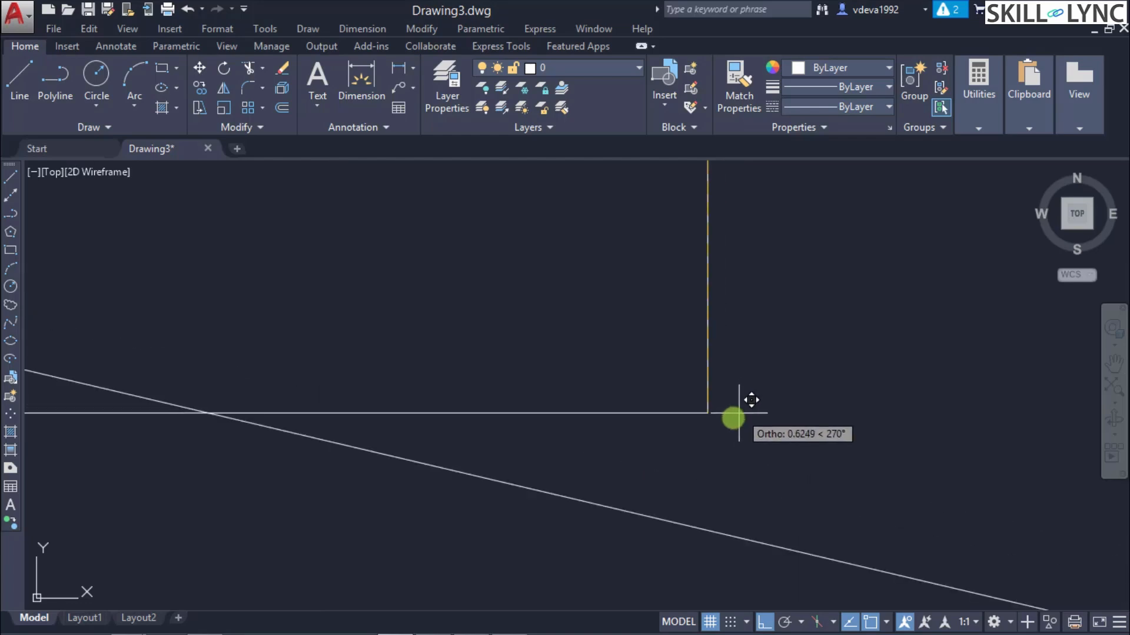
scroll(695, 538, down, 2)
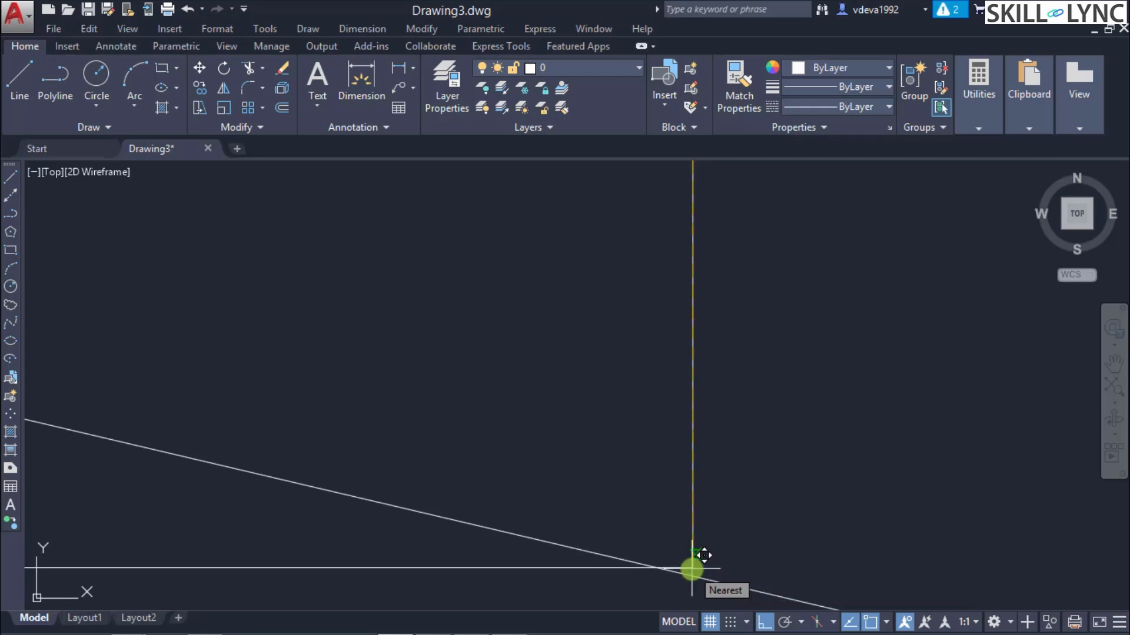
click(691, 569)
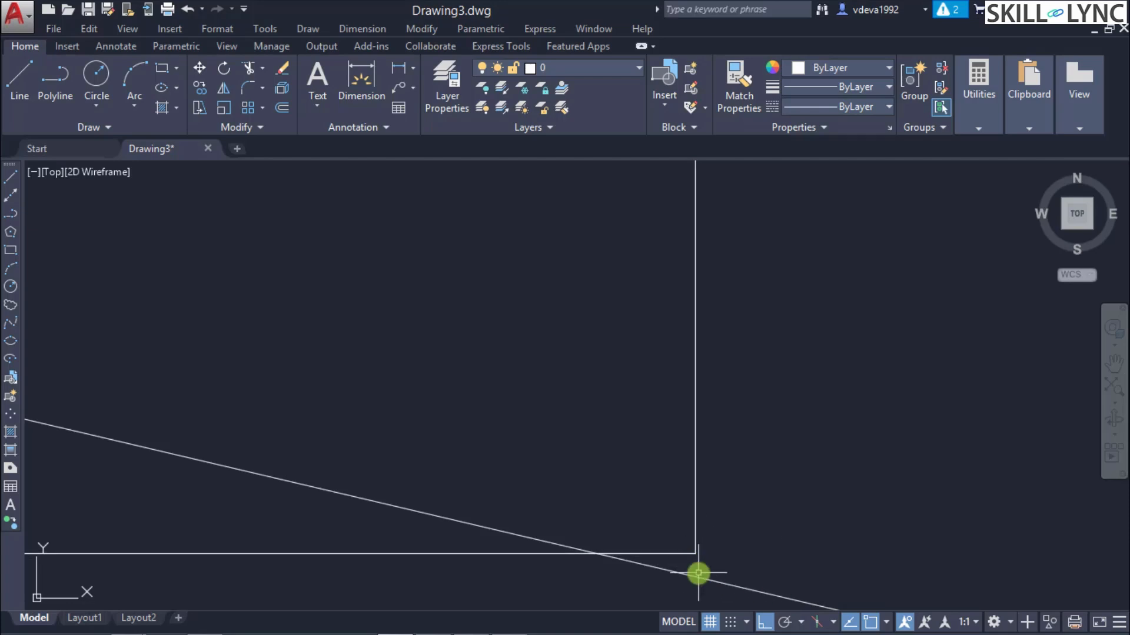
Regenerate the display and examine closely how the rectangle's lower-right corner meets the circle.
scroll(703, 574, down, 1)
scroll(703, 574, up, 1)
scroll(688, 564, up, 4)
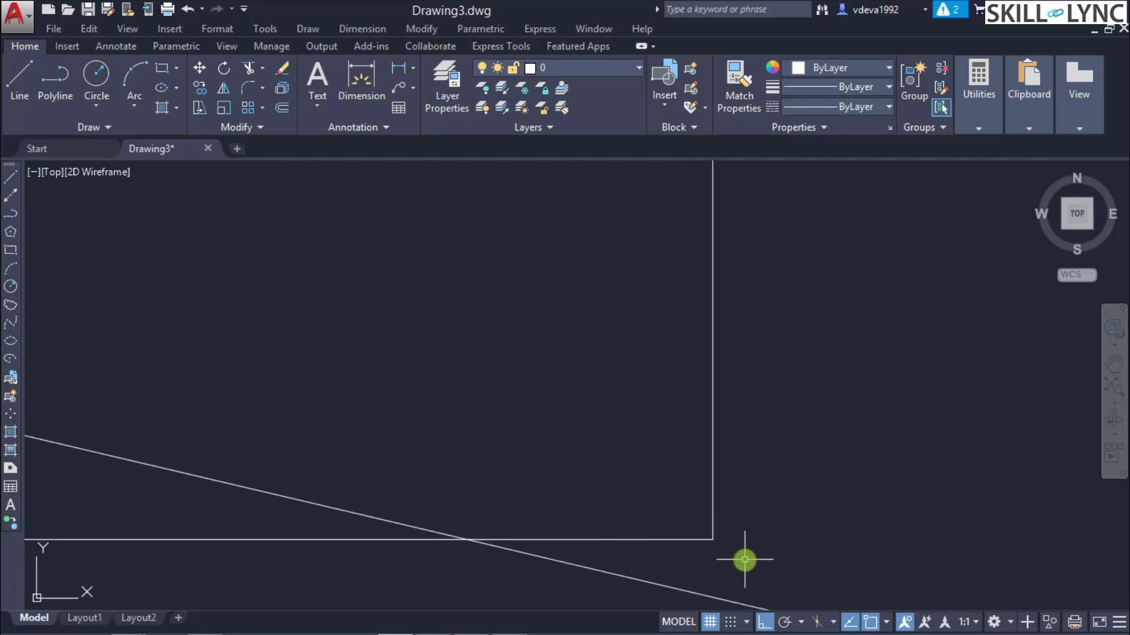
text(n)
key(Return)
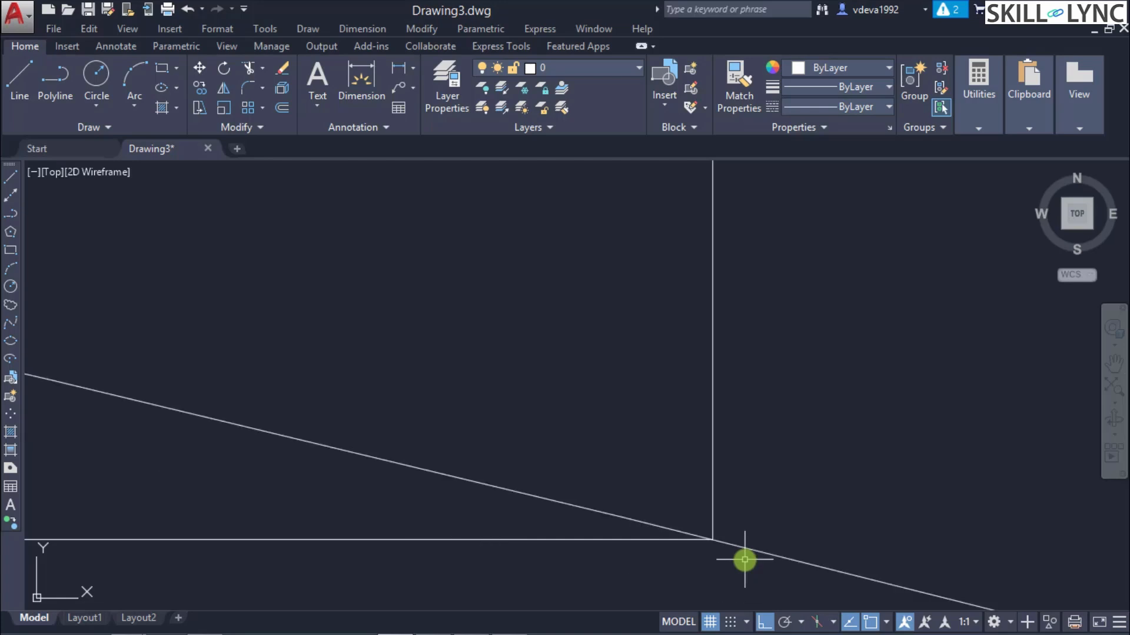
scroll(695, 538, up, 10)
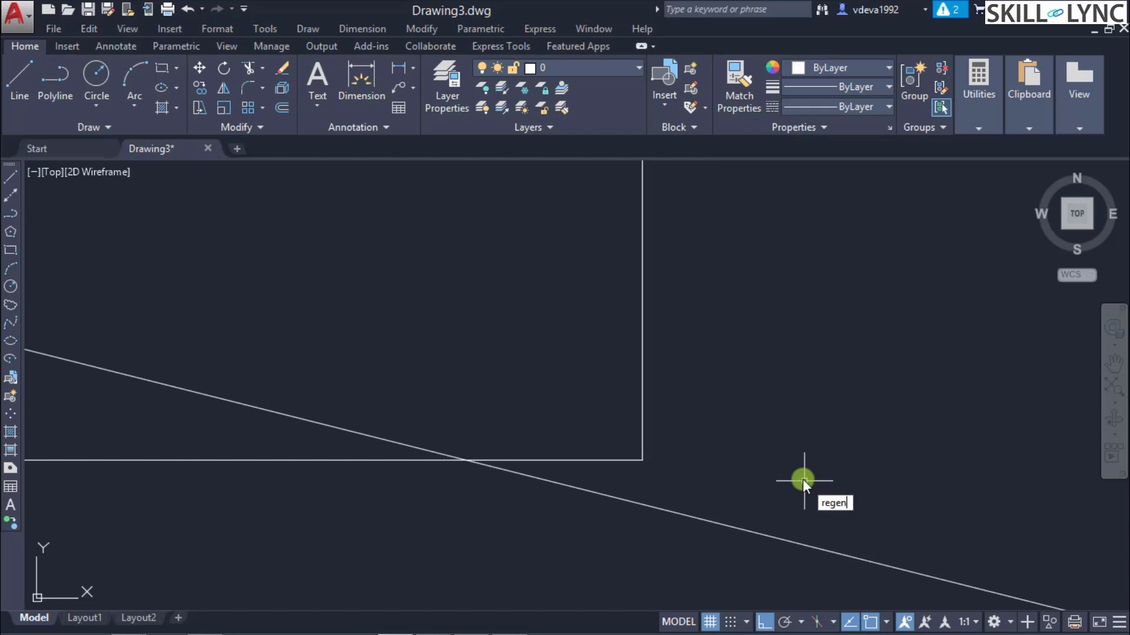
key(Return)
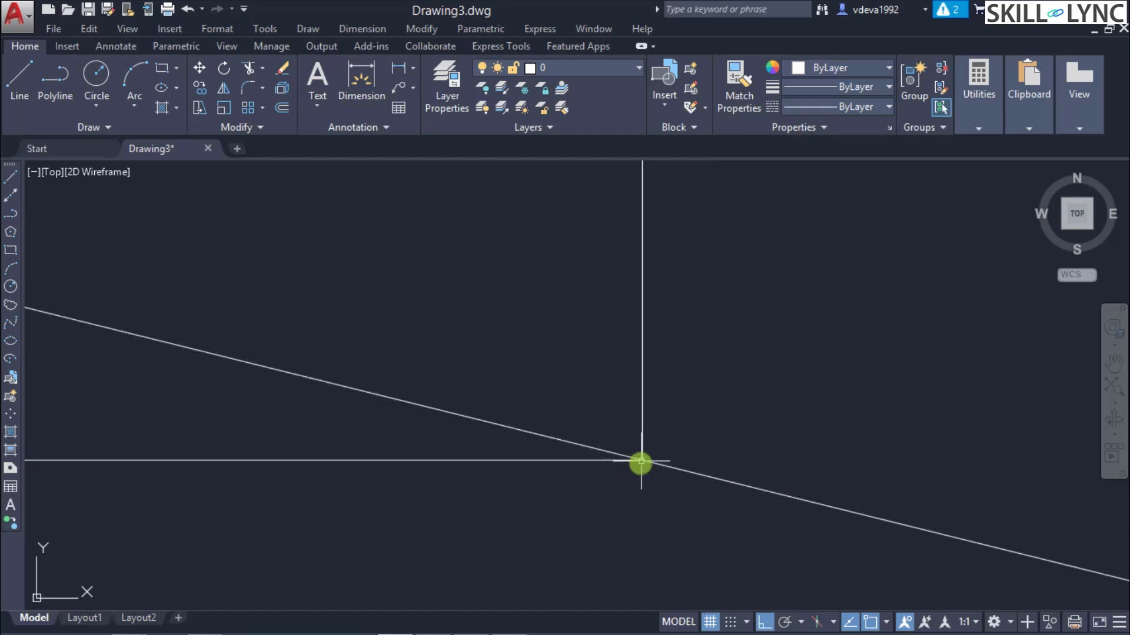
Rotate the rectangle by 45 degrees about the circle's center.
scroll(618, 434, down, 1)
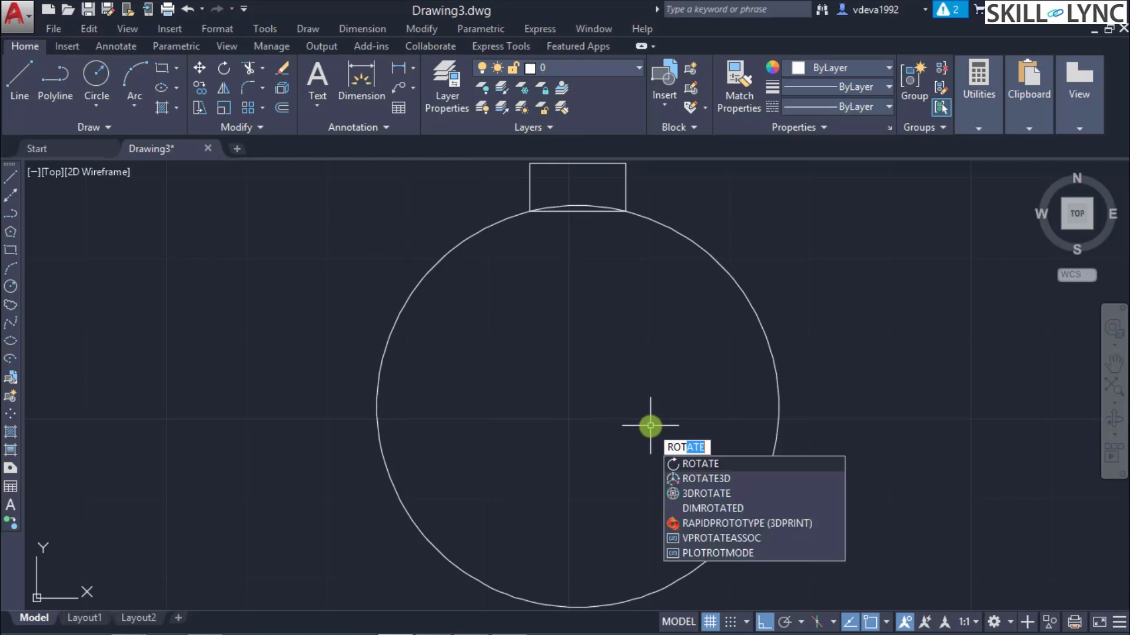
text(a)
key(Return)
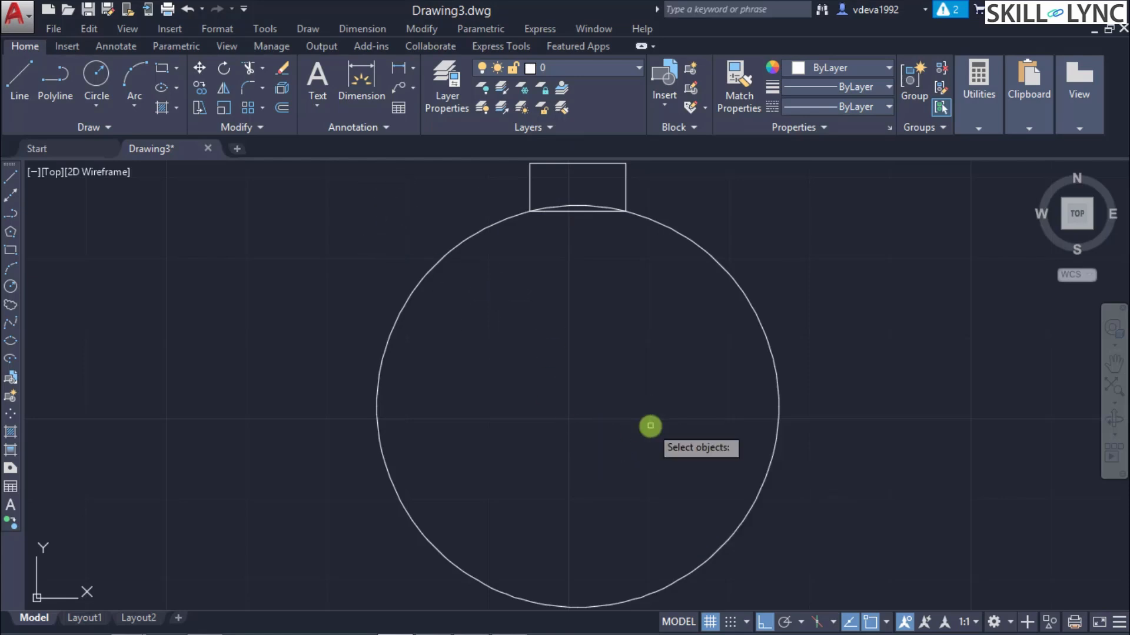
click(626, 179)
key(Return)
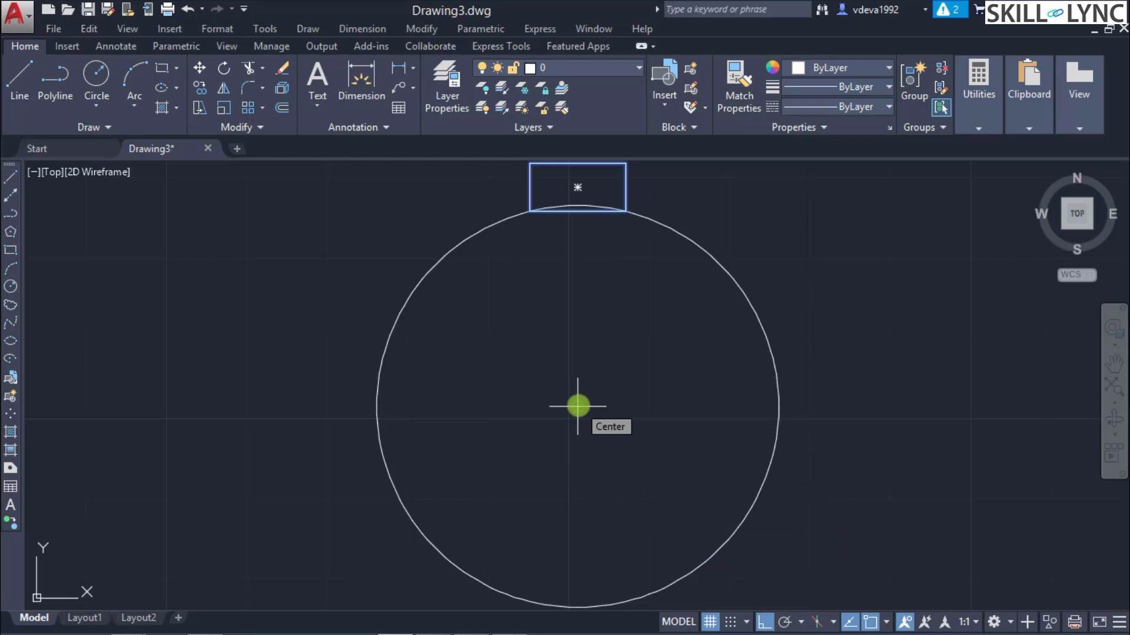
click(577, 406)
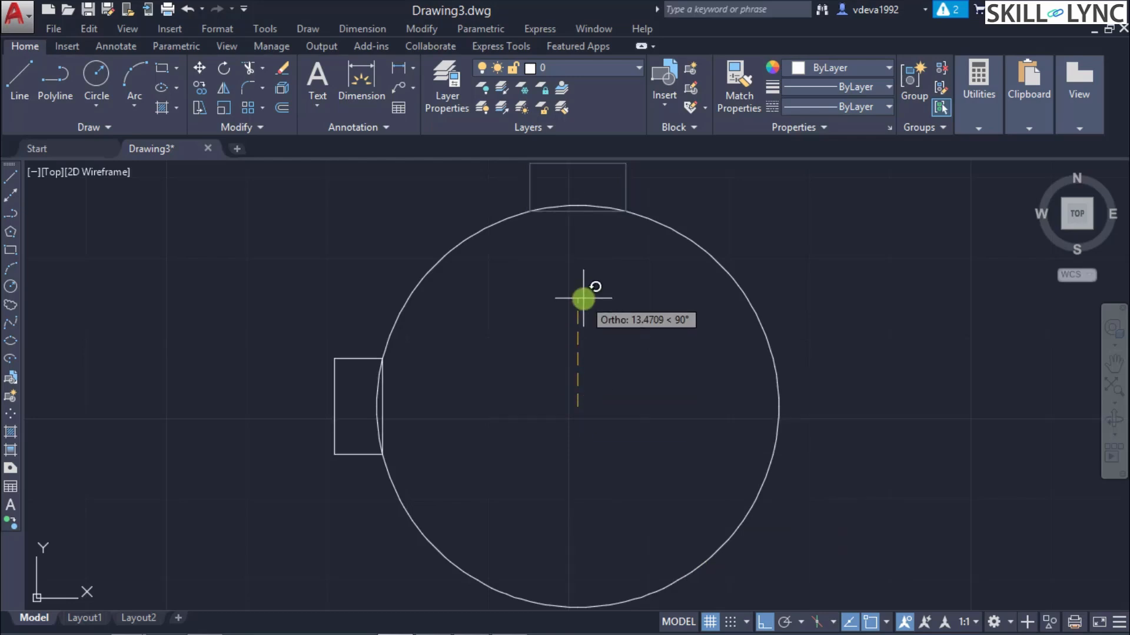
text(45)
key(Return)
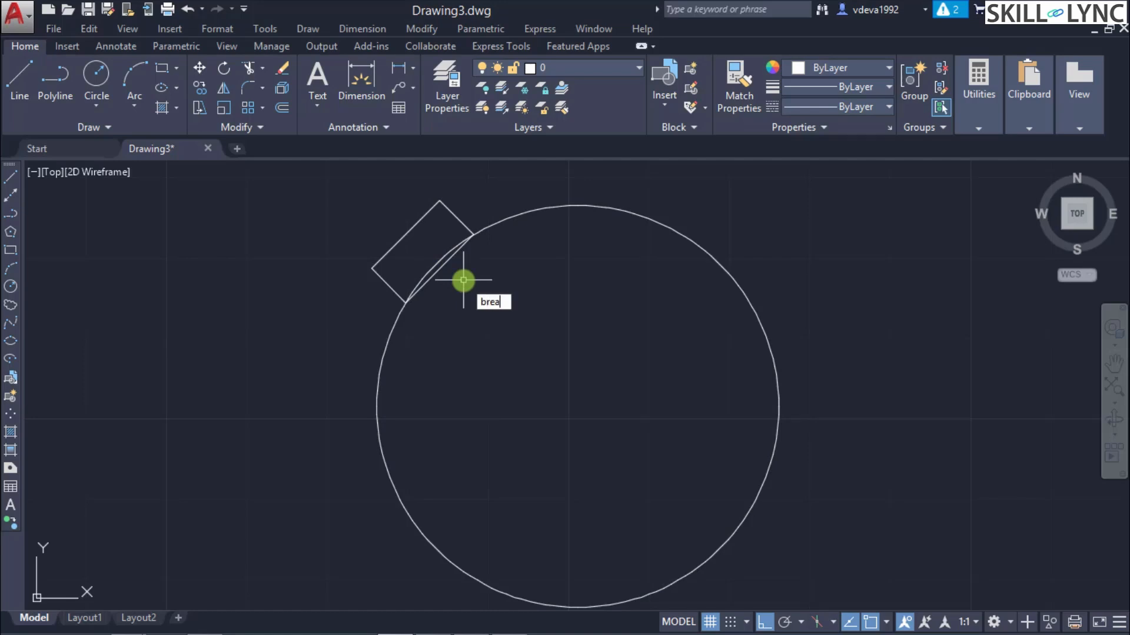
Break out the rectangle's edge inside the circle, specifying the first and second break points at its two corners on the circle.
key(Return)
scroll(462, 280, up, 6)
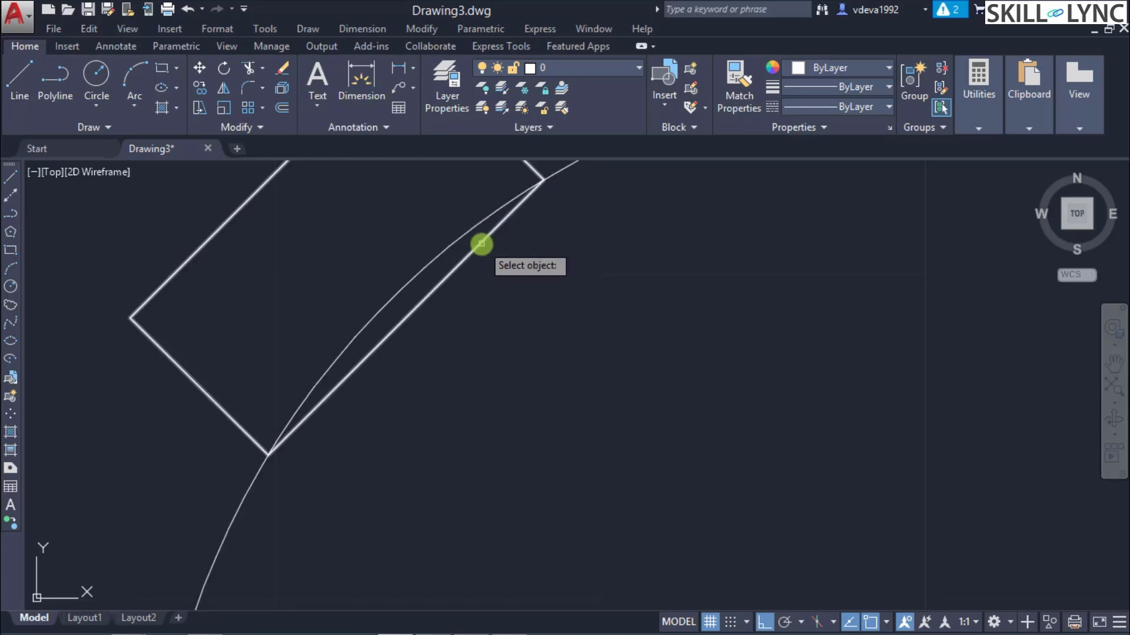
click(481, 244)
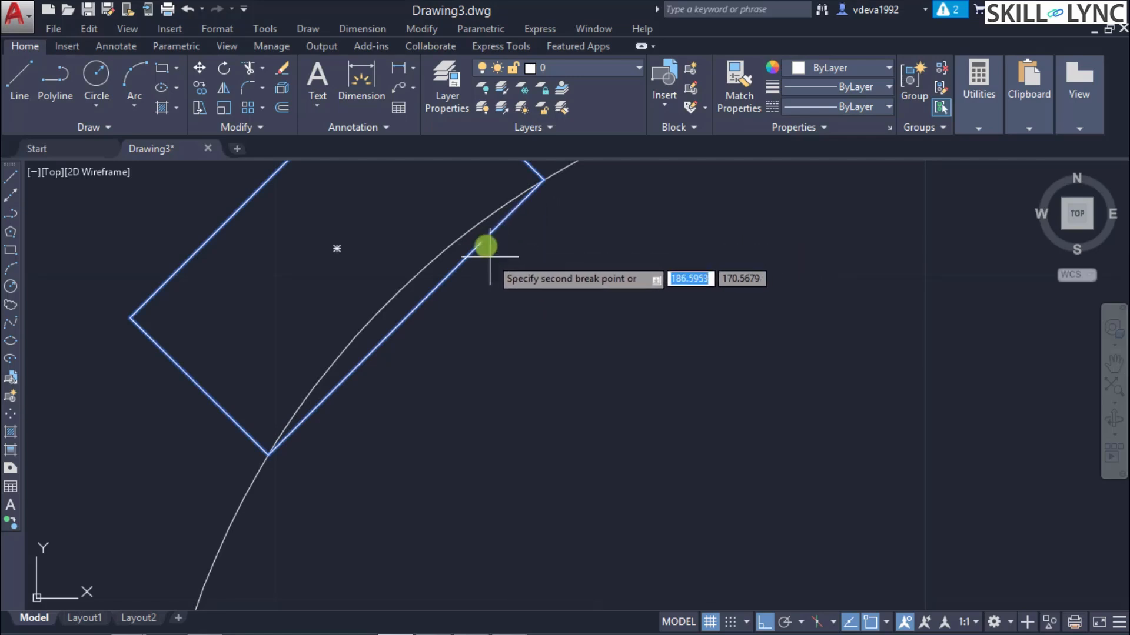
text(f)
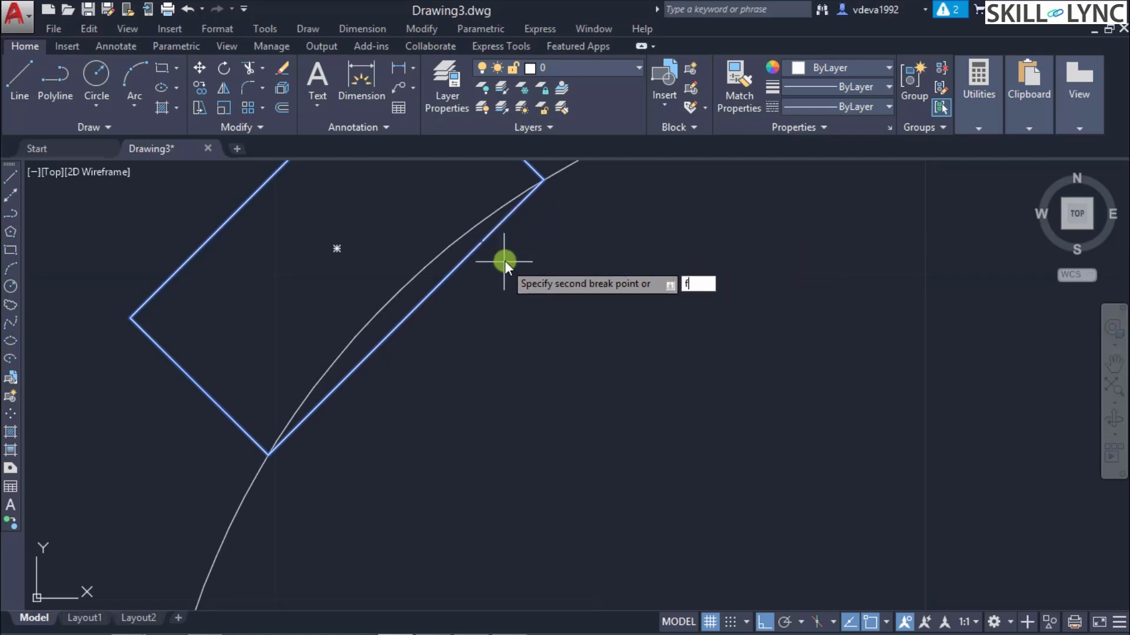
key(Return)
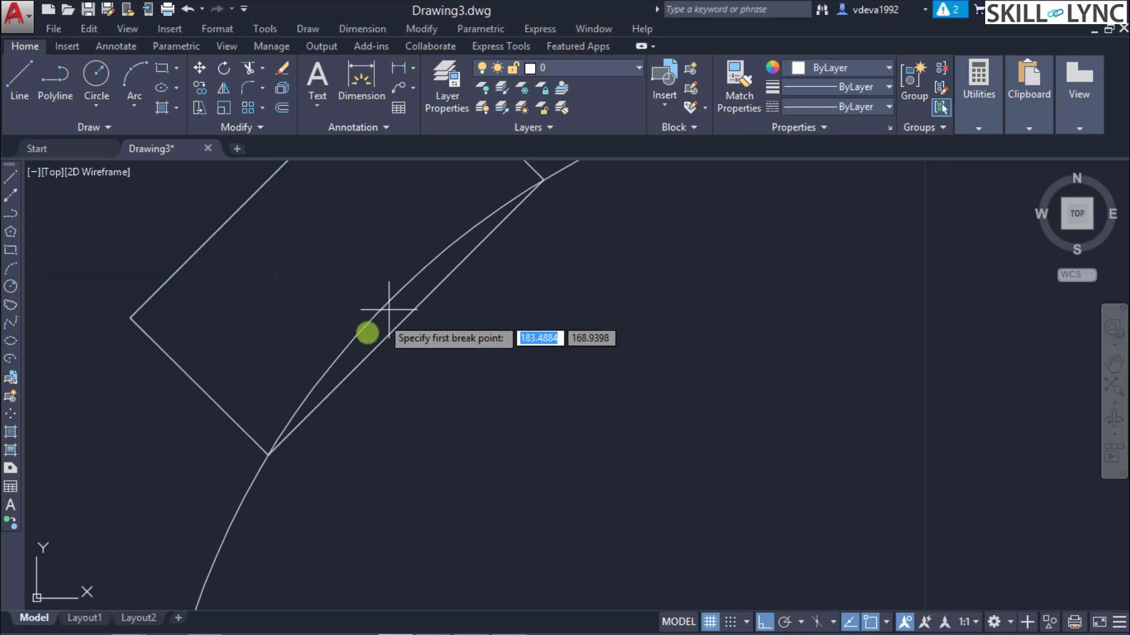
click(269, 456)
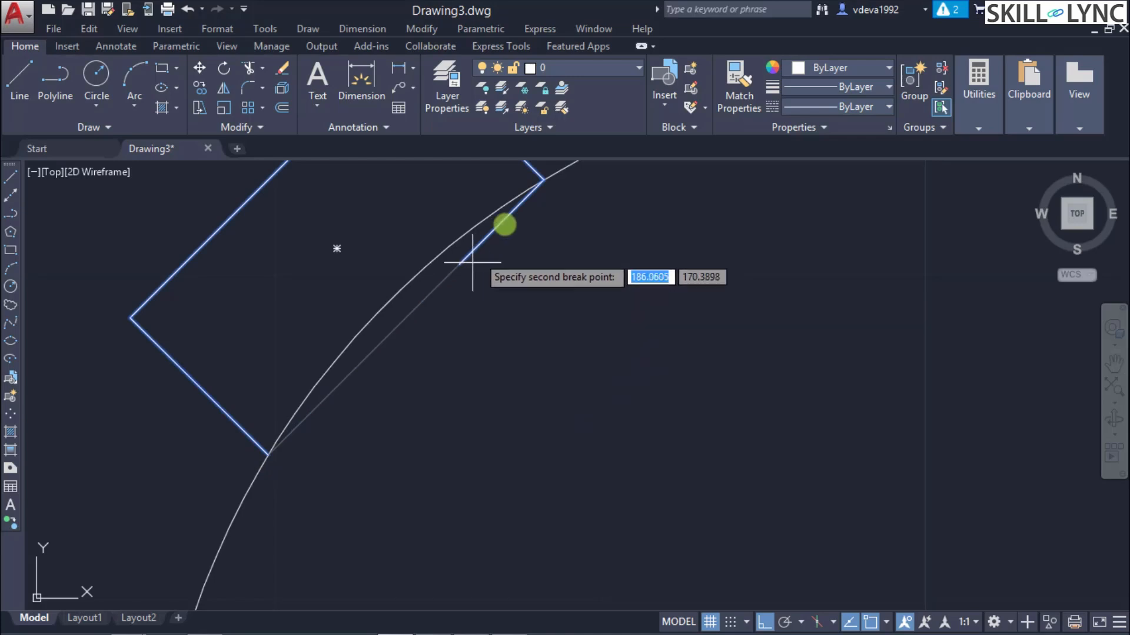
click(537, 180)
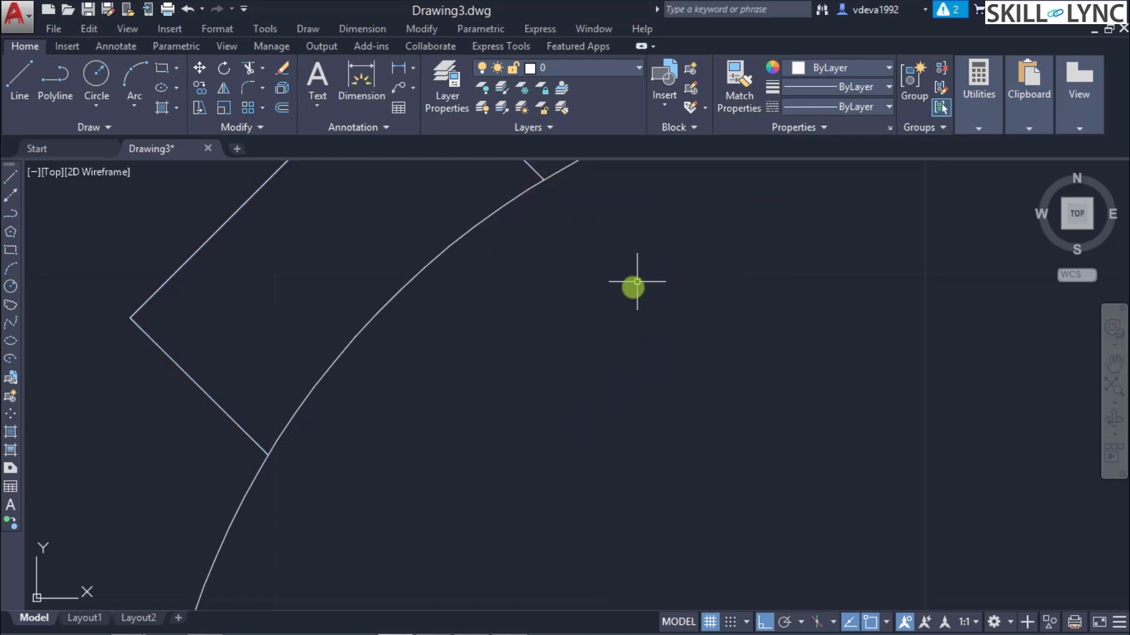
Create a polar array of the opened rectangle about the circle's center with 4 items over 360 degrees.
scroll(553, 241, down, 5)
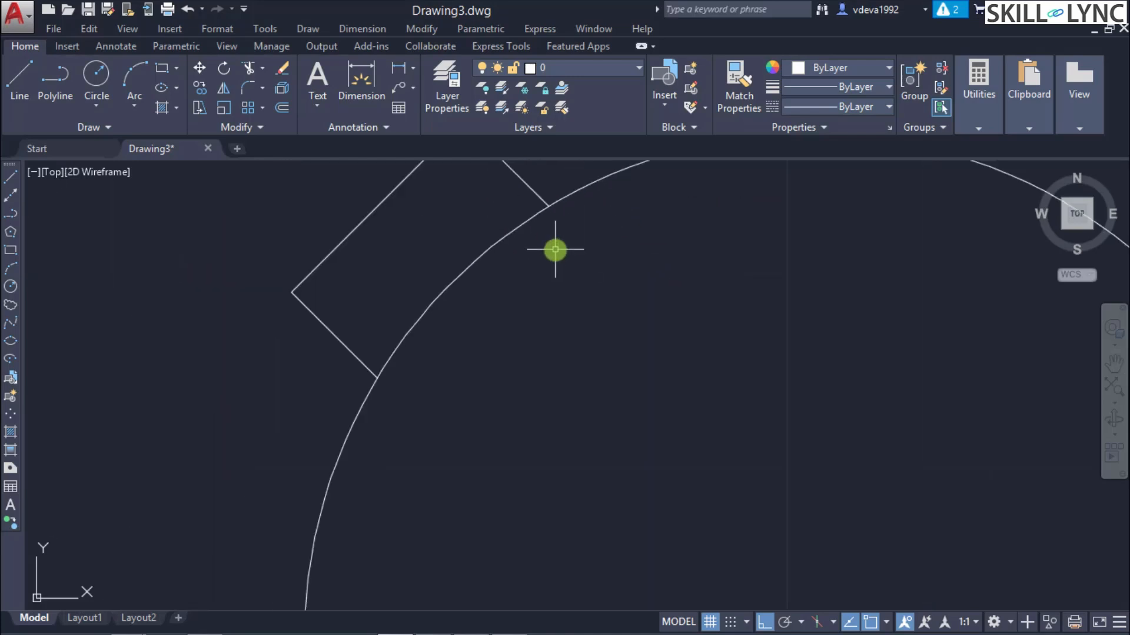
scroll(774, 201, down, 2)
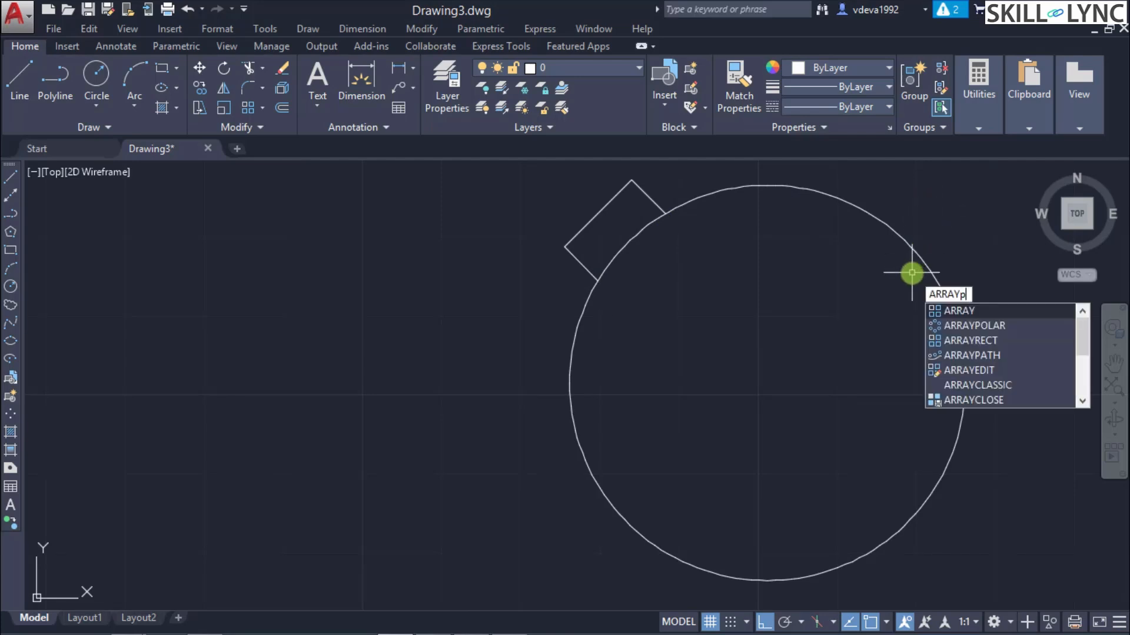
text(o)
key(Return)
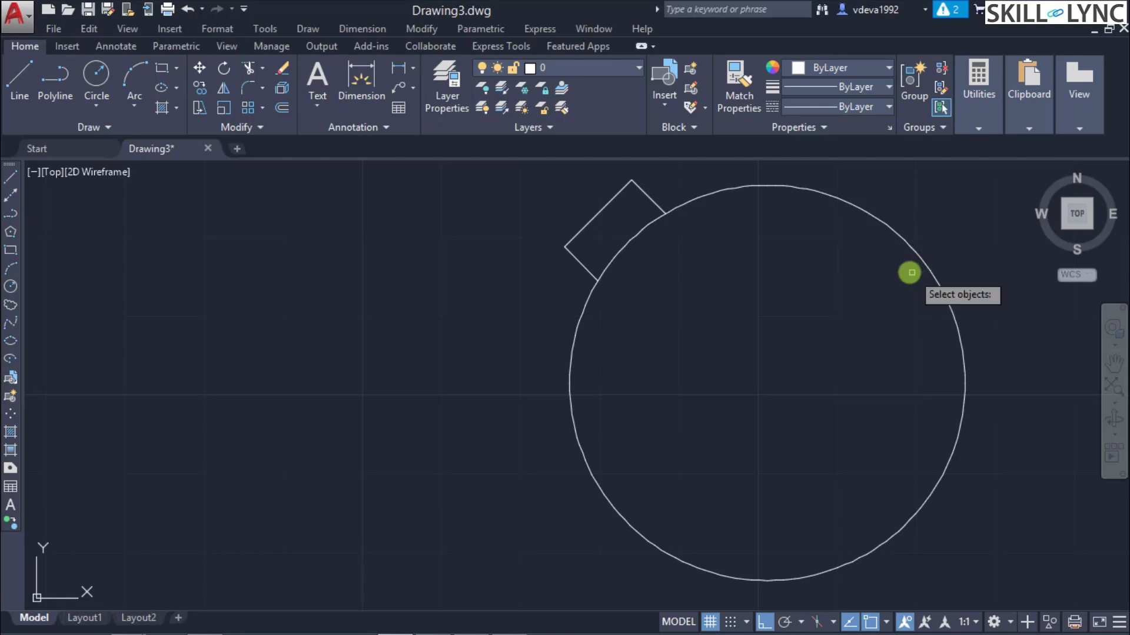
click(651, 198)
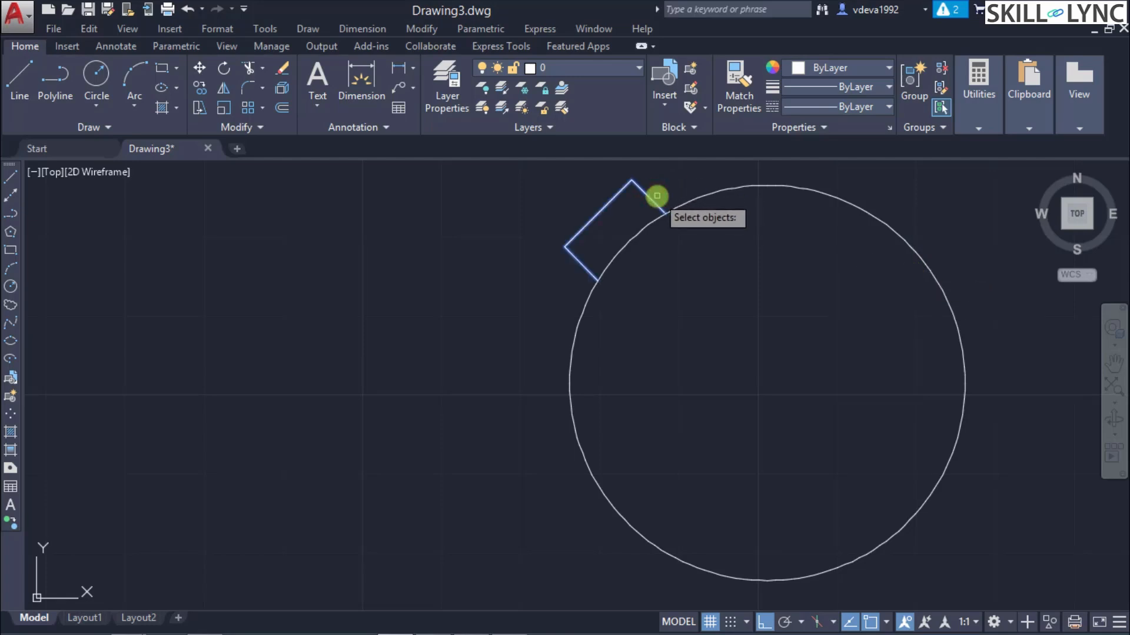
key(Return)
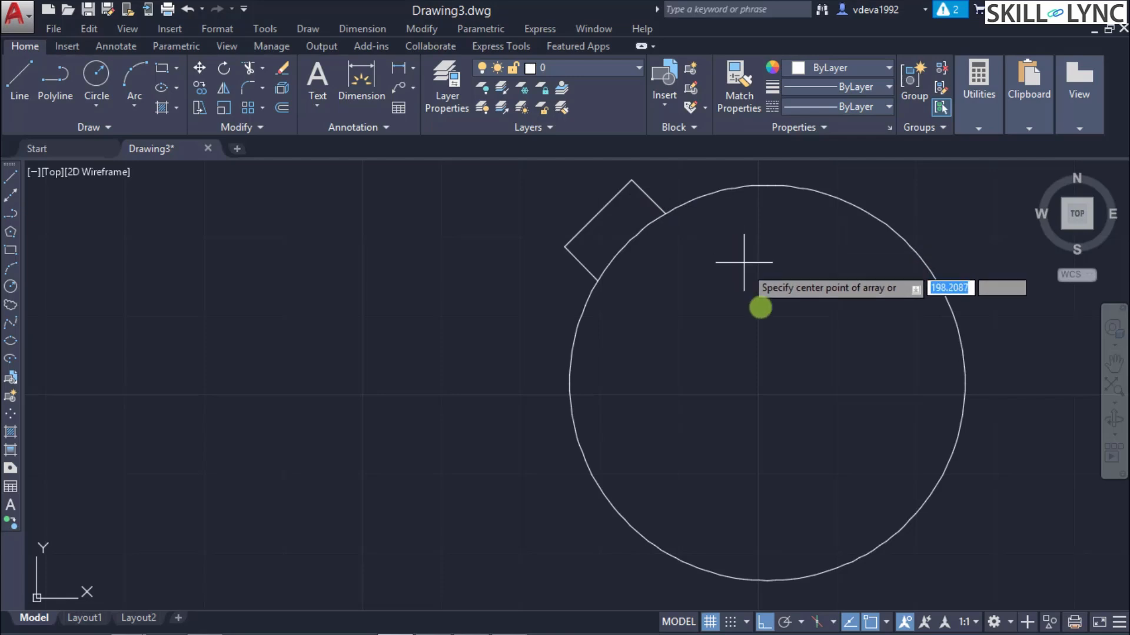
click(766, 387)
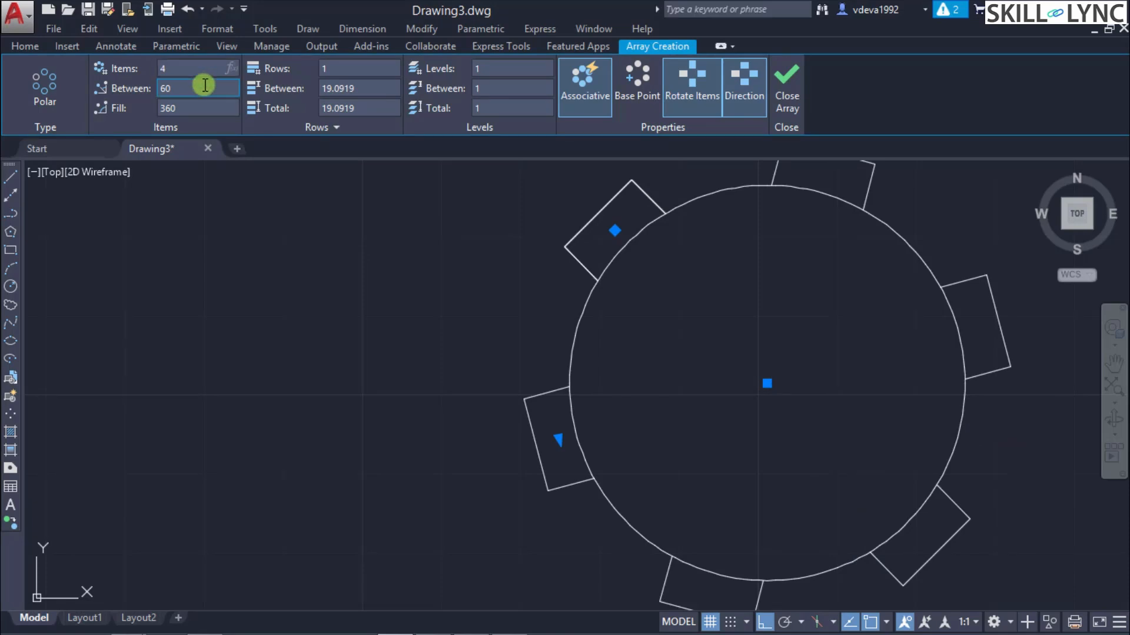
click(205, 85)
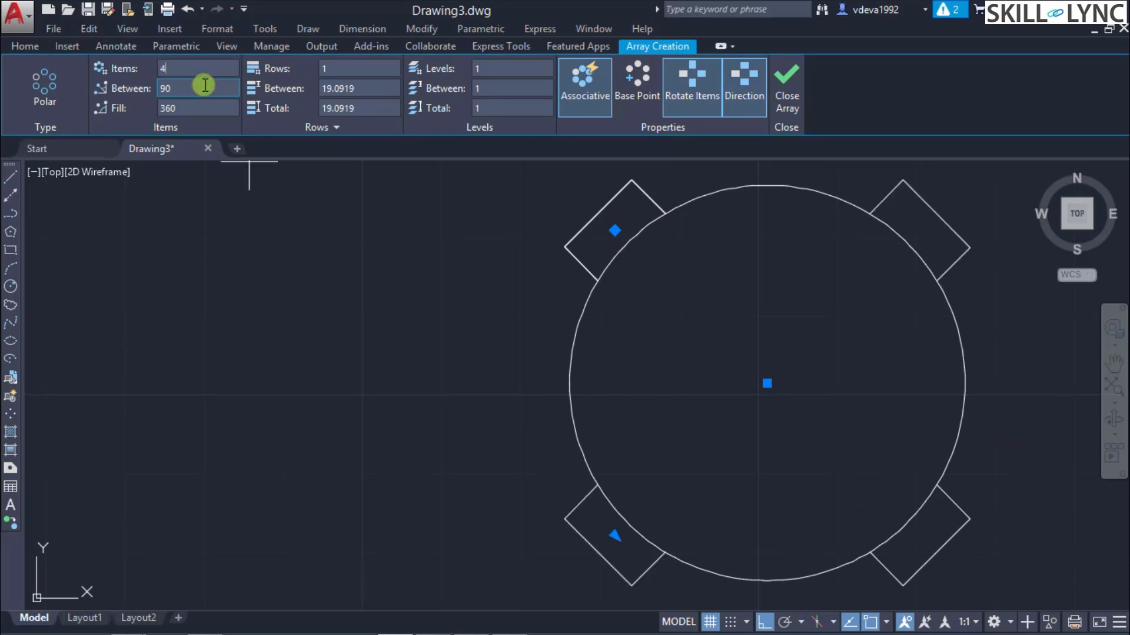
click(786, 81)
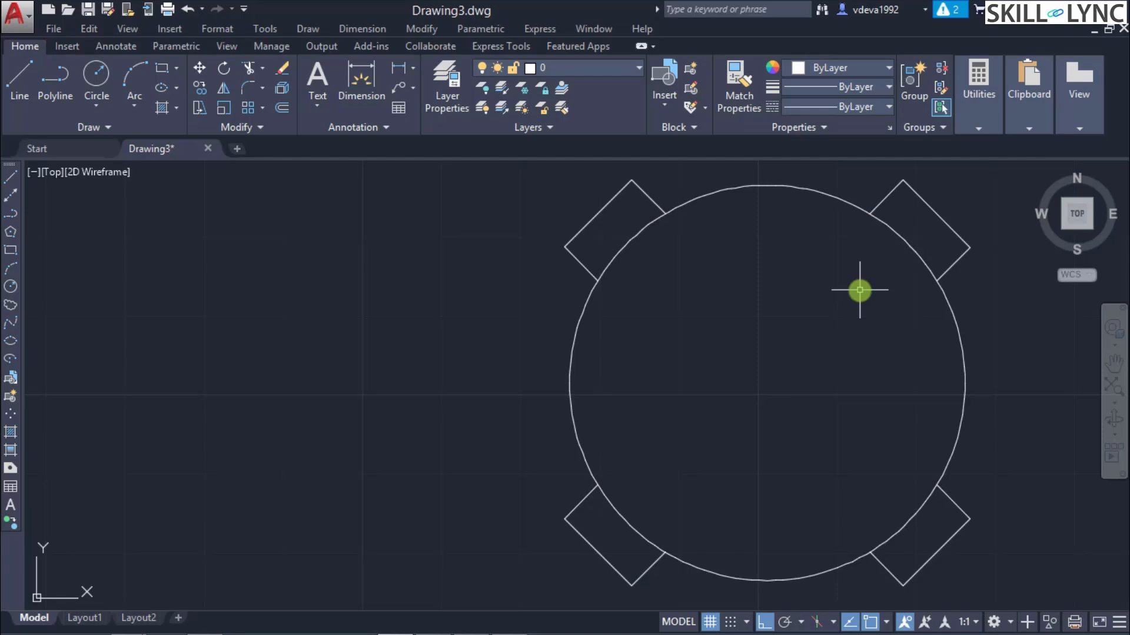
Break out the circle segment inside the upper-right tab, specifying the first and second break points at the tab's two corners on the circle.
text(k)
key(Return)
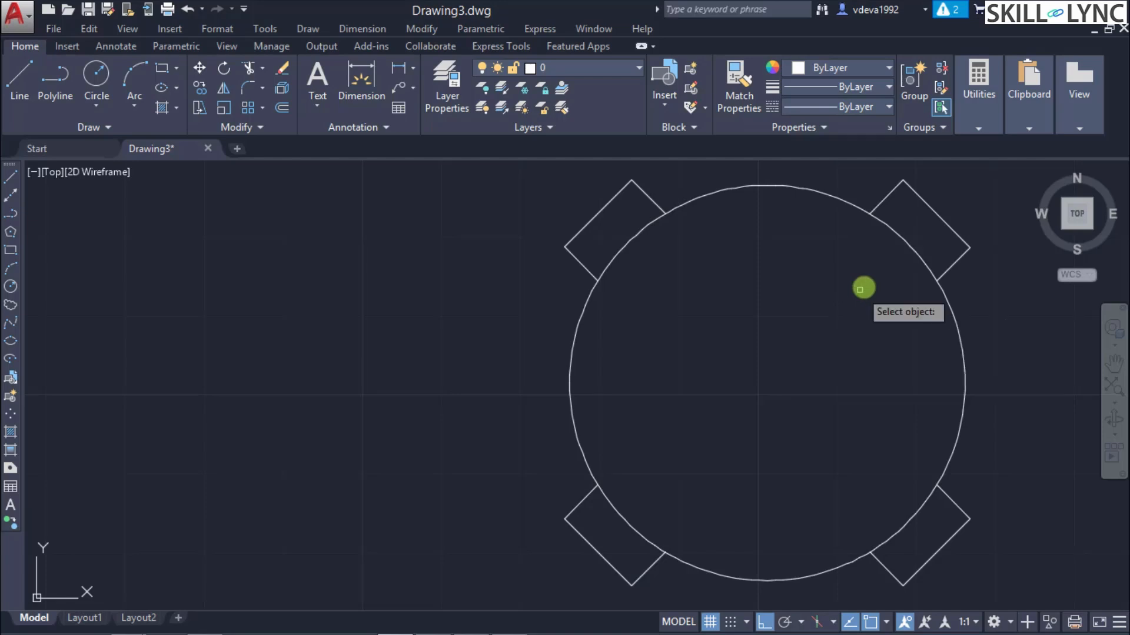
click(918, 254)
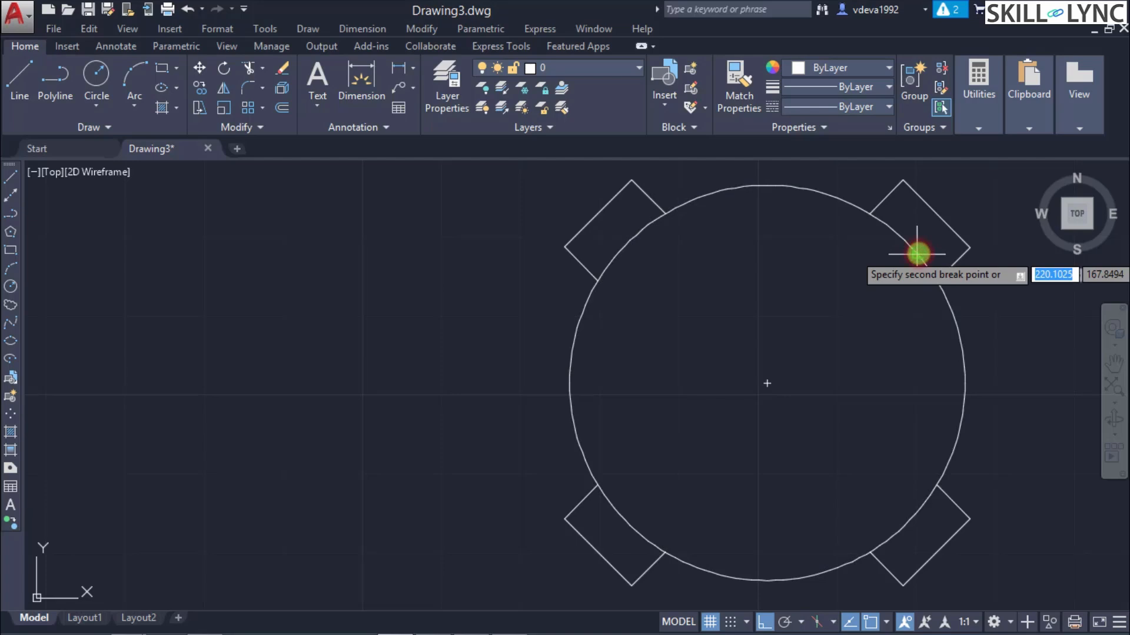
text(f)
key(Return)
click(938, 278)
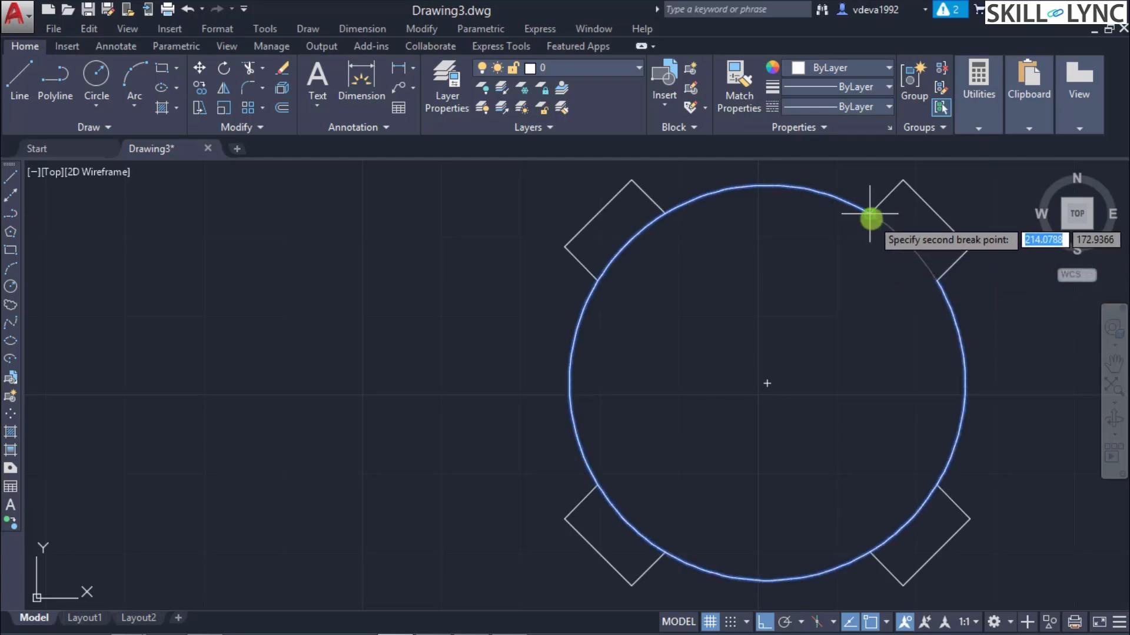
click(870, 214)
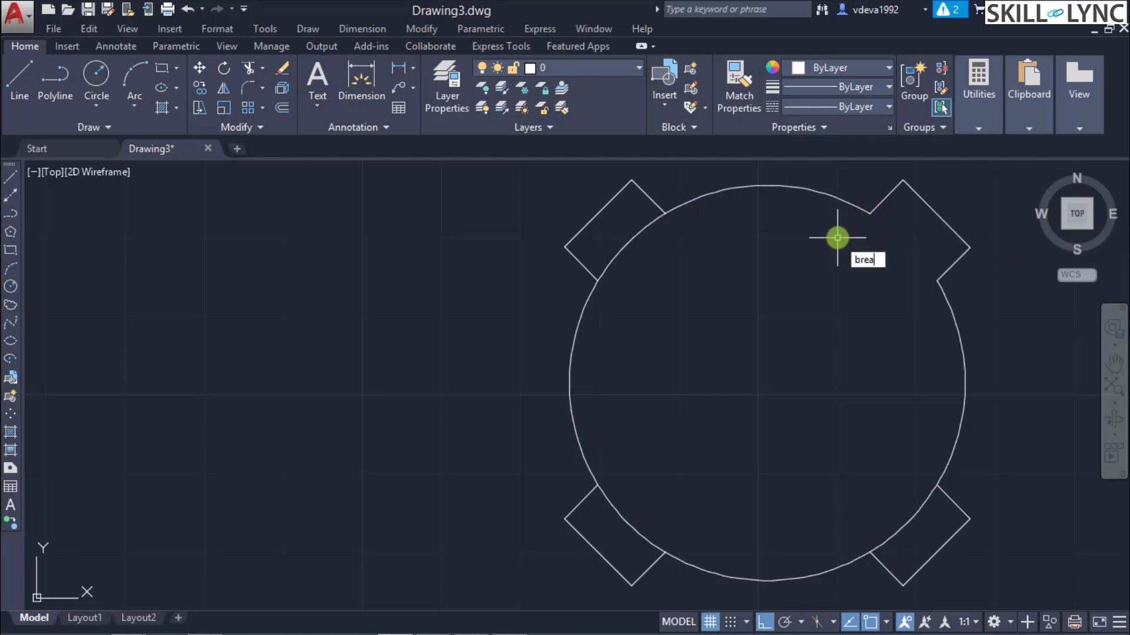
Break out the circle segment inside the upper-left tab, specifying both break points at the tab's corners on the circle.
text(k)
key(Return)
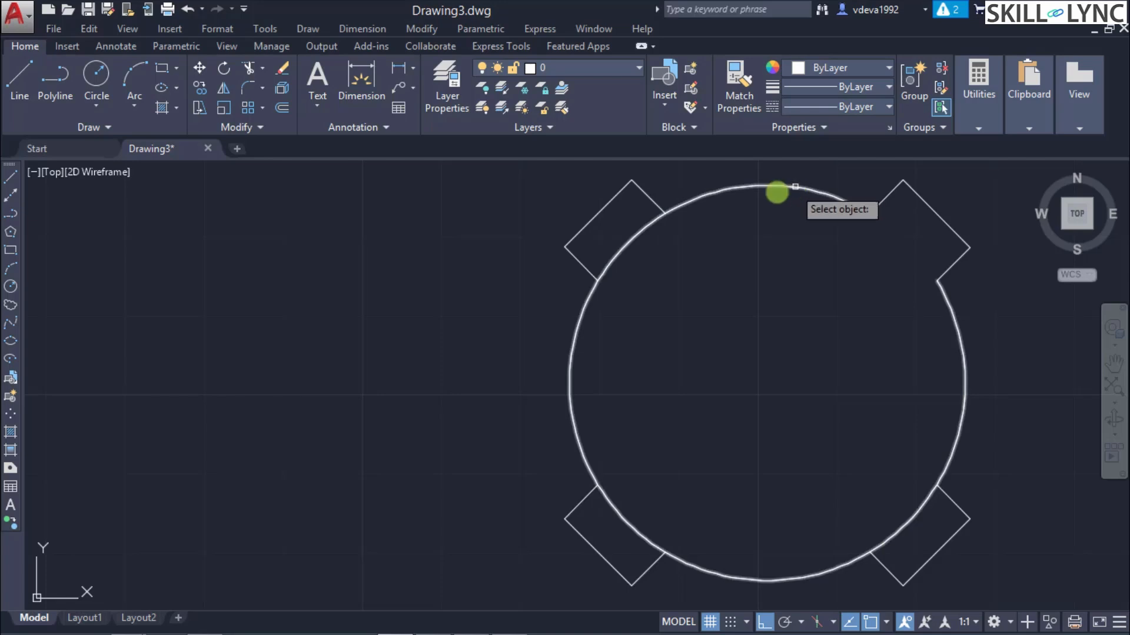
click(674, 210)
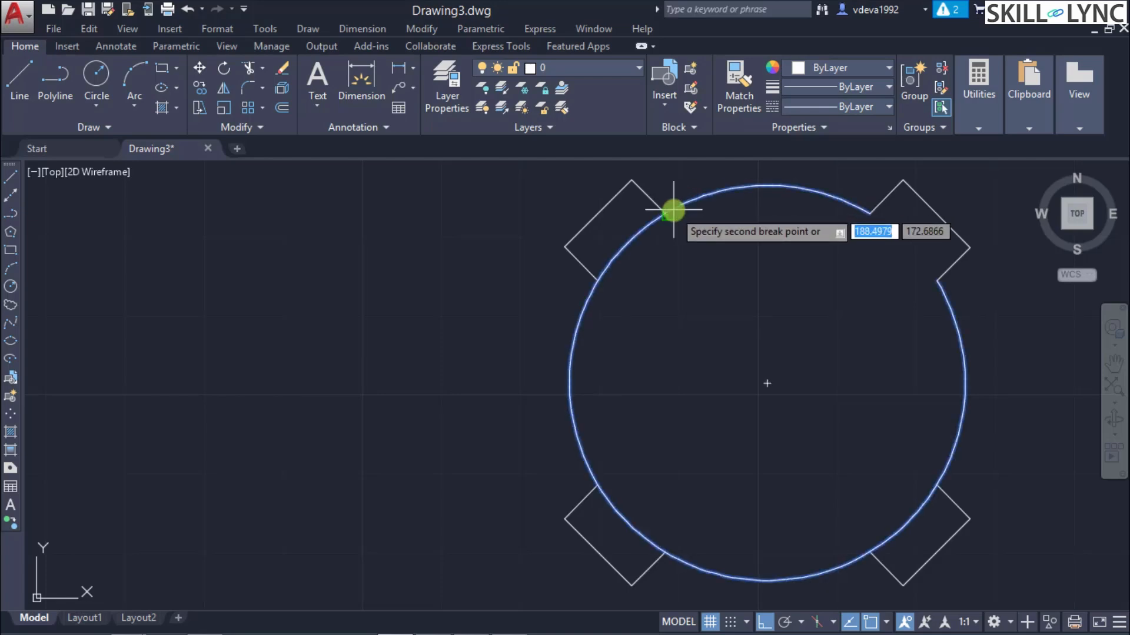
text(f)
key(Return)
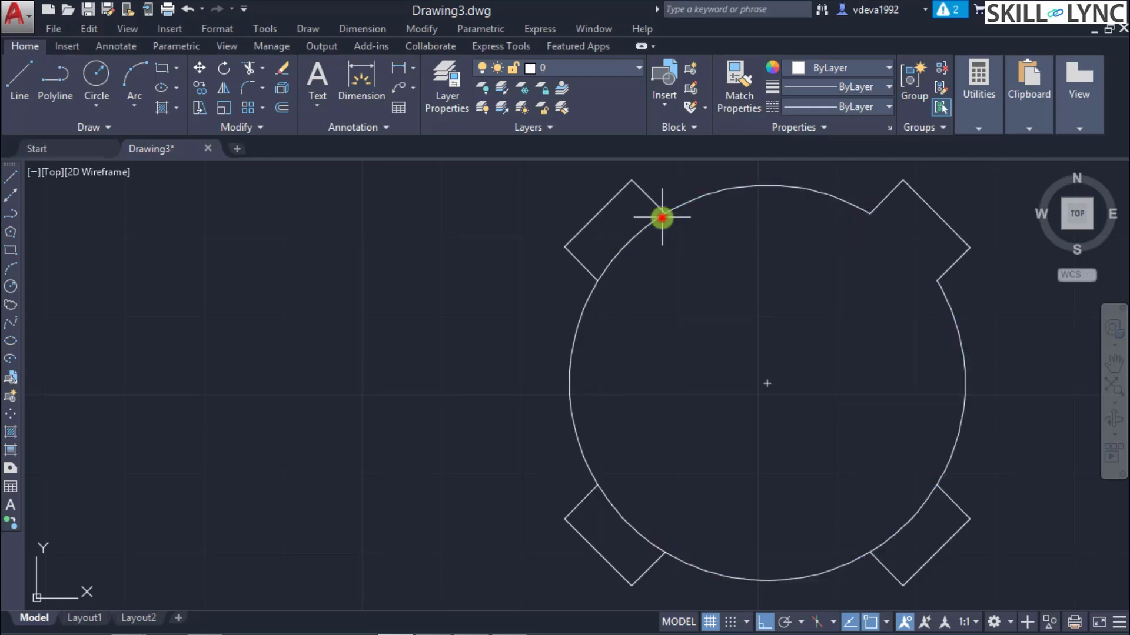
click(662, 217)
click(597, 280)
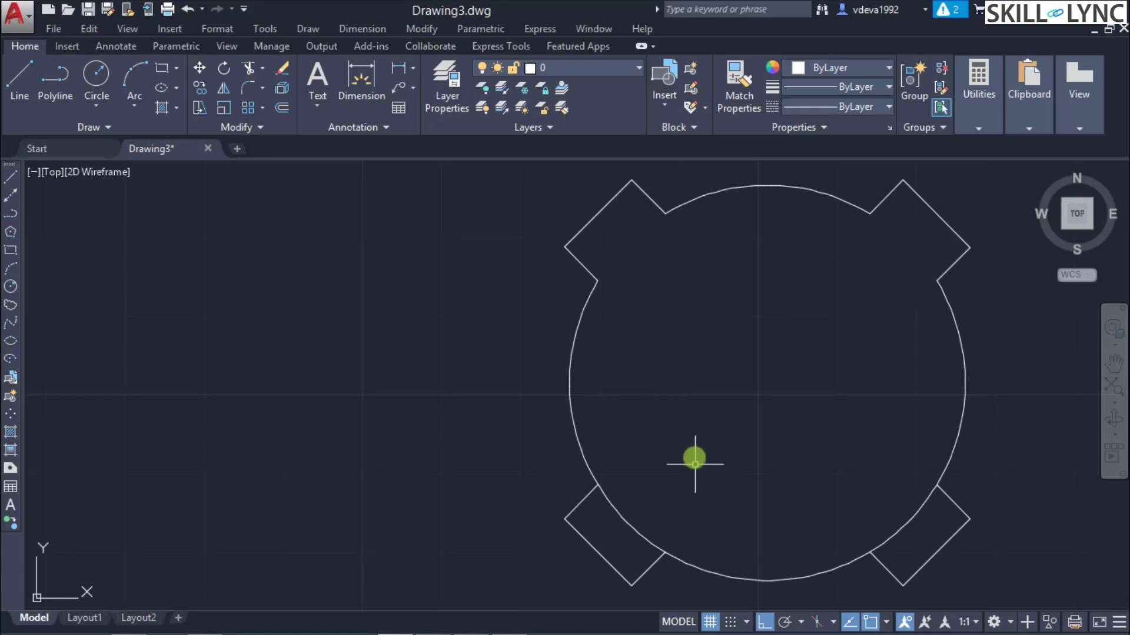
Examine the arc between the two upper tabs and how its end meets the upper-left tab's corner.
click(773, 186)
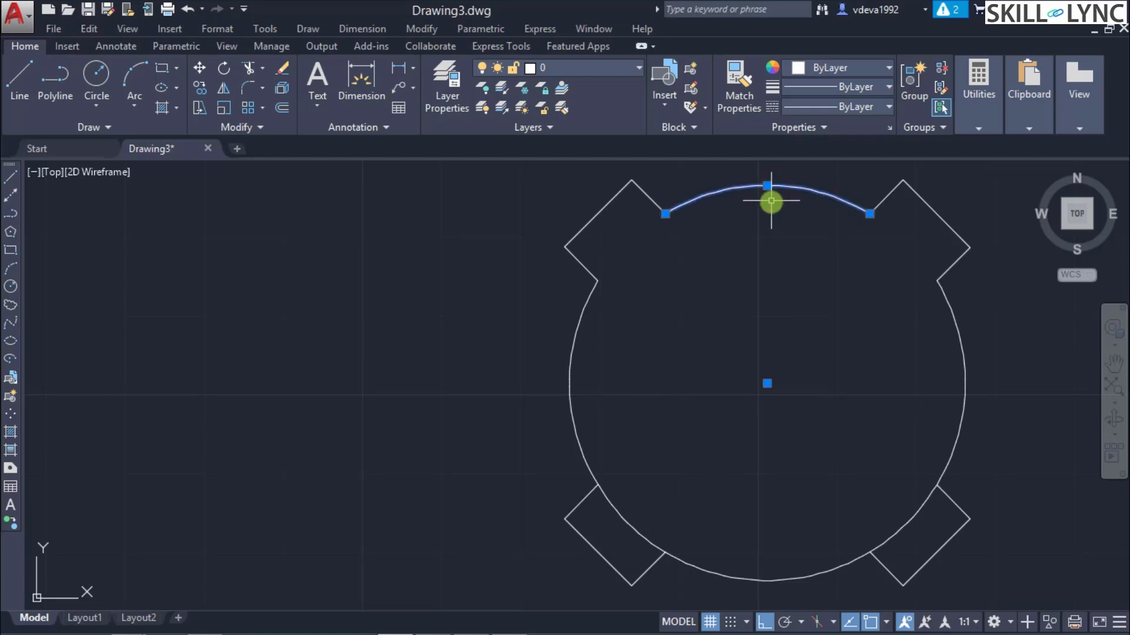
key(Escape)
scroll(706, 242, up, 5)
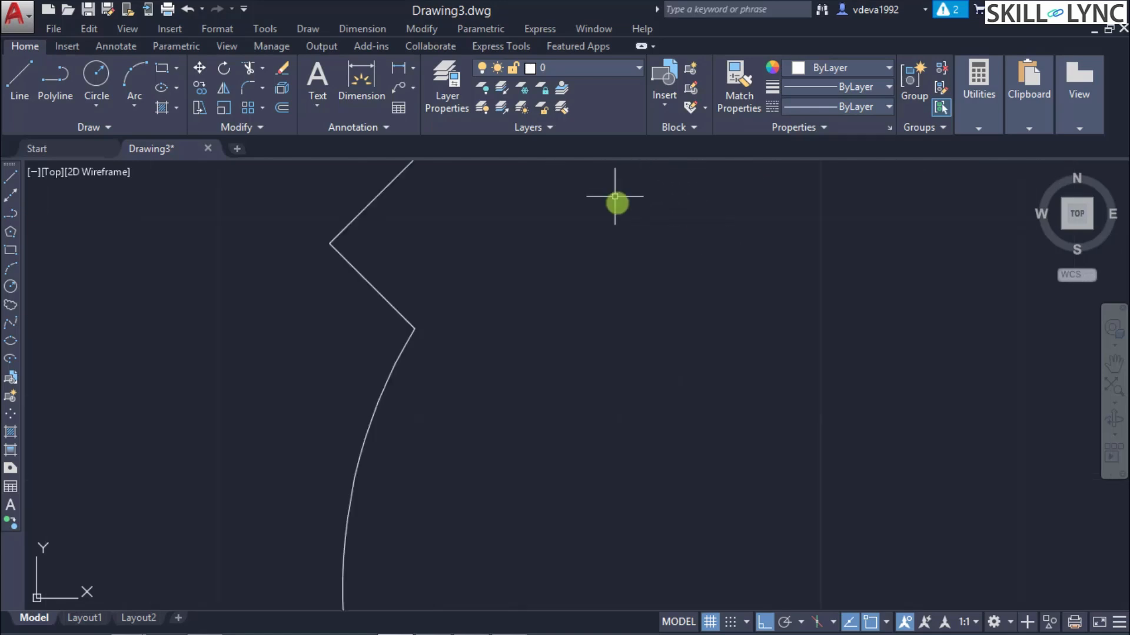
scroll(615, 196, down, 5)
scroll(626, 200, up, 6)
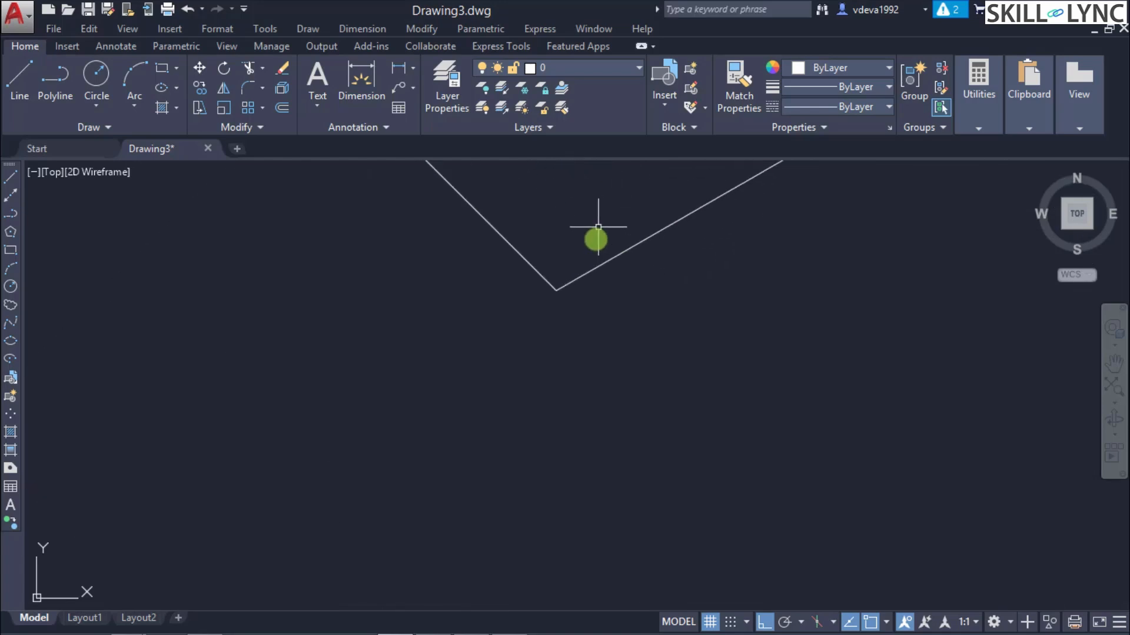
scroll(599, 226, up, 4)
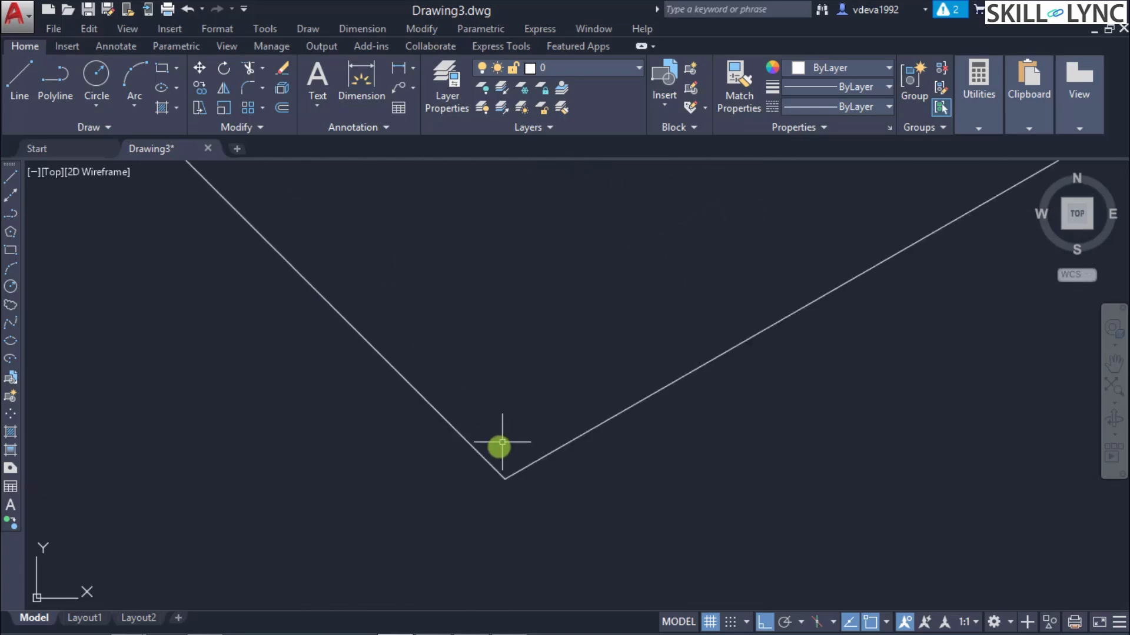
scroll(502, 443, up, 3)
middle_drag(526, 533, 738, 470)
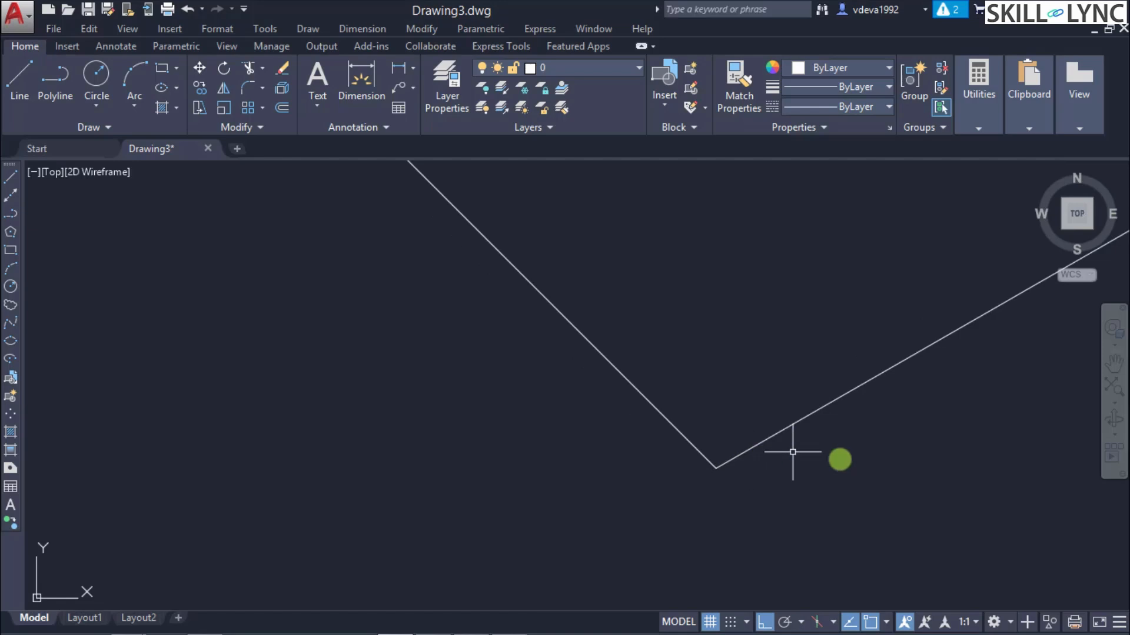
scroll(988, 479, down, 10)
scroll(1086, 575, up, 2)
Delete the large remaining arc of the circle that runs around the sides and past the two lower tabs.
click(1109, 384)
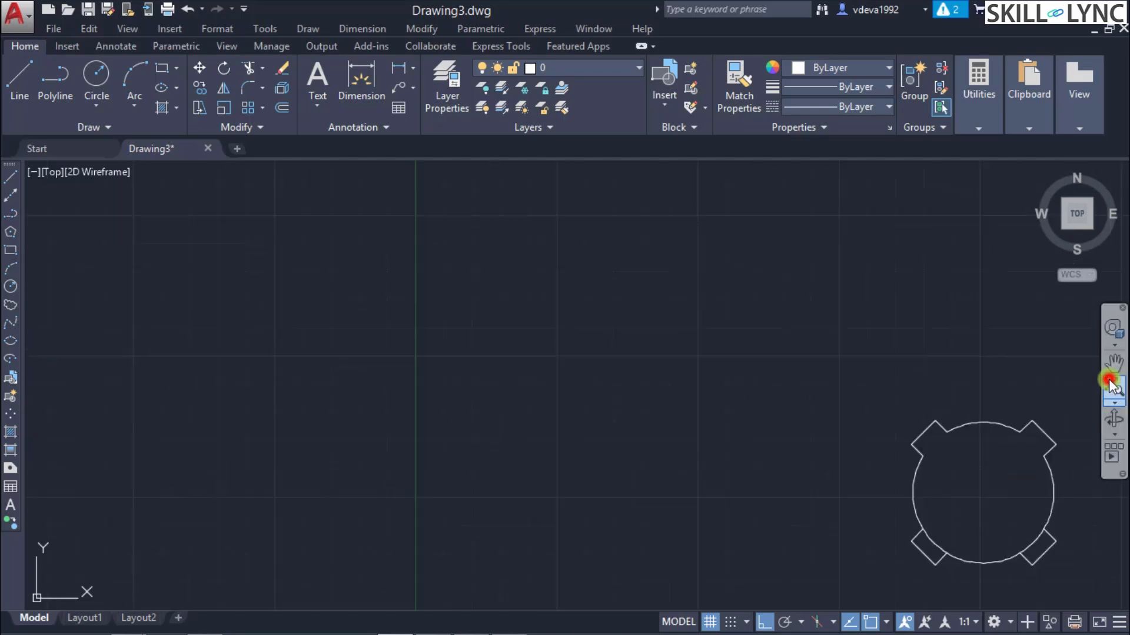
click(596, 171)
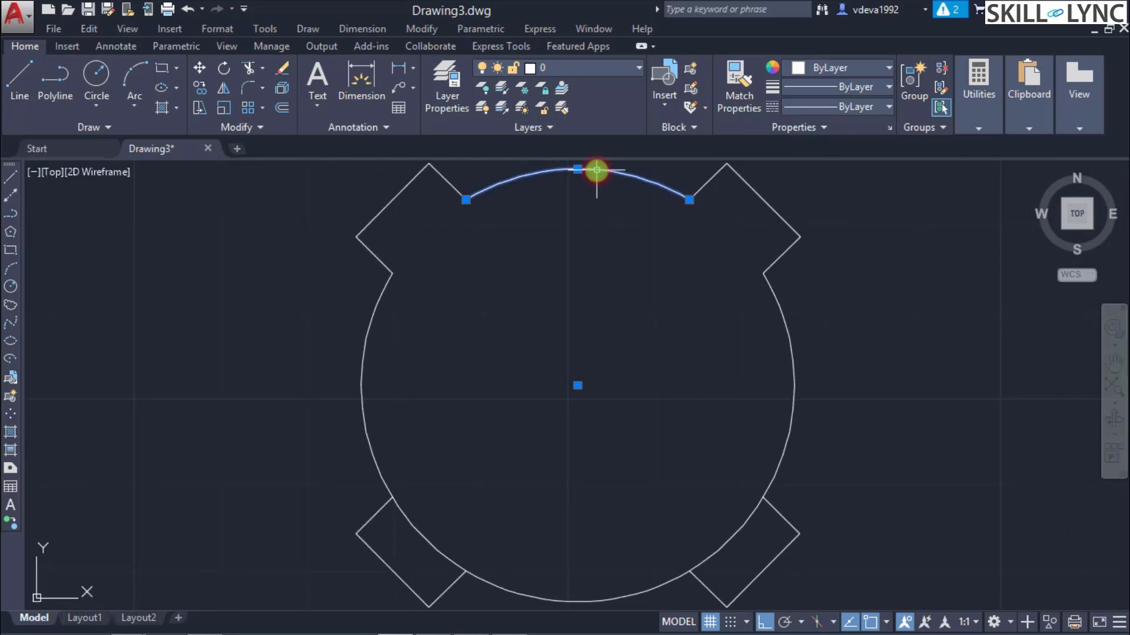
click(776, 304)
key(Escape)
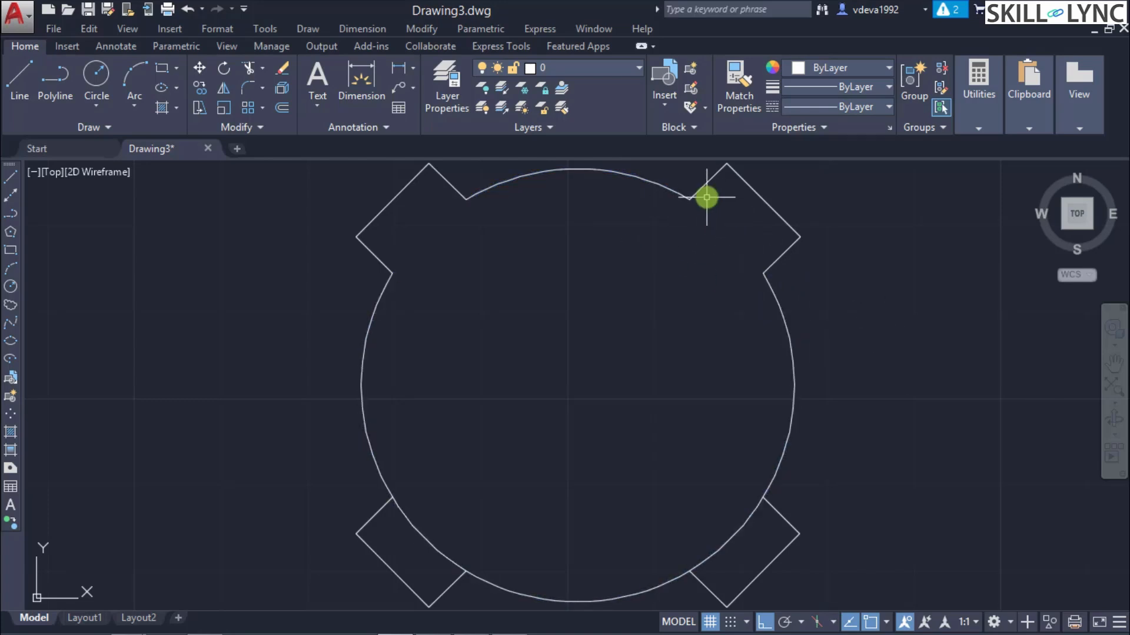
click(784, 321)
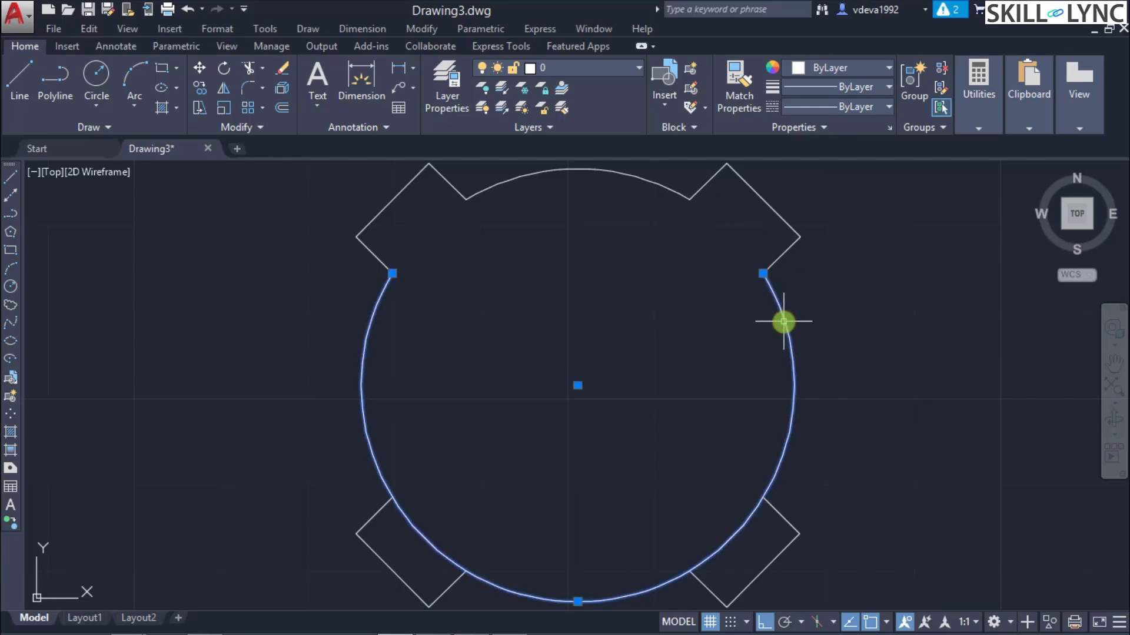
key(Delete)
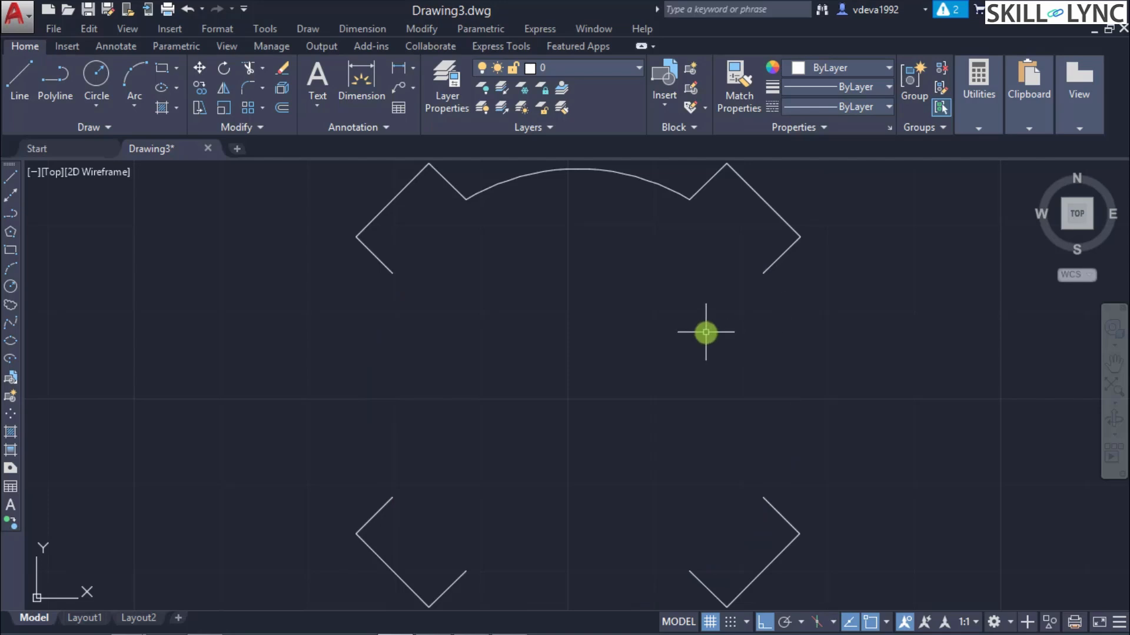
text(c)
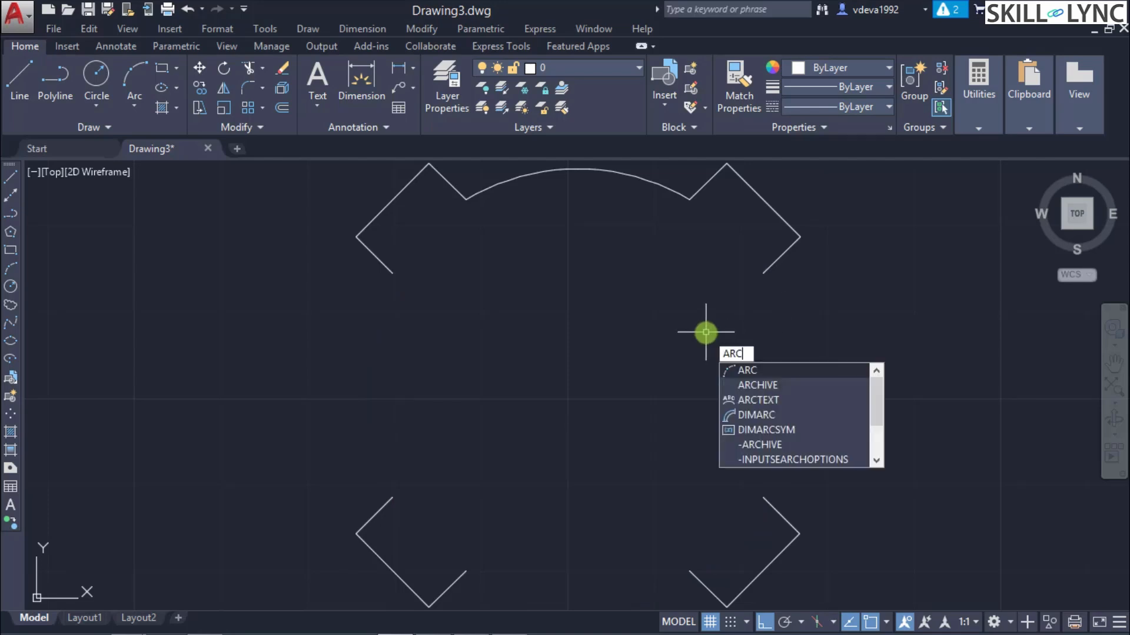
key(Return)
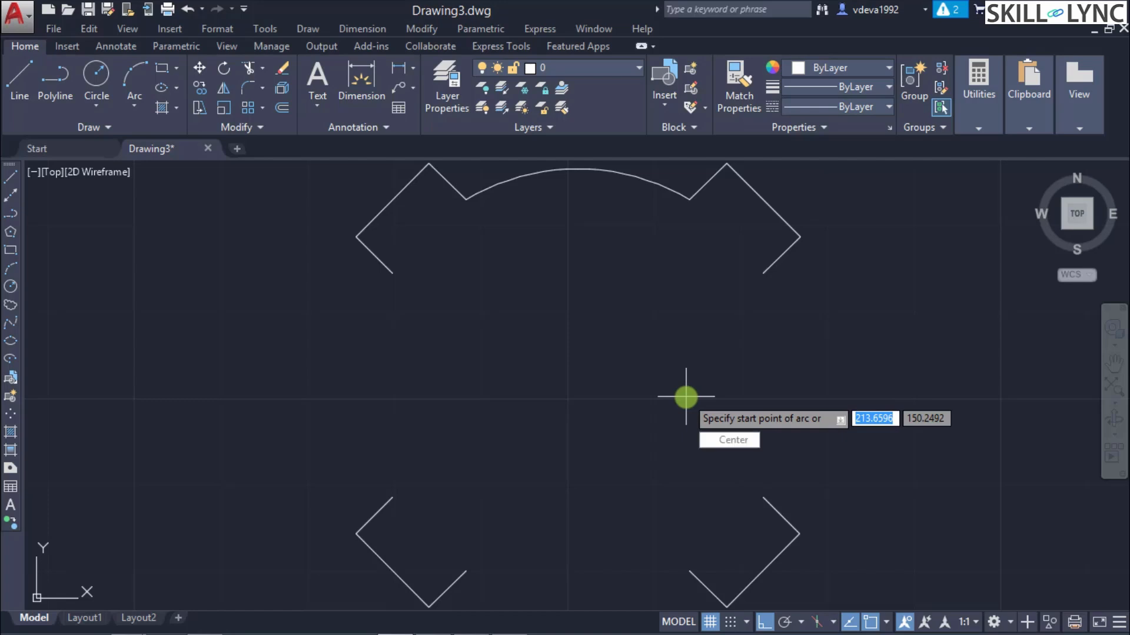
key(Return)
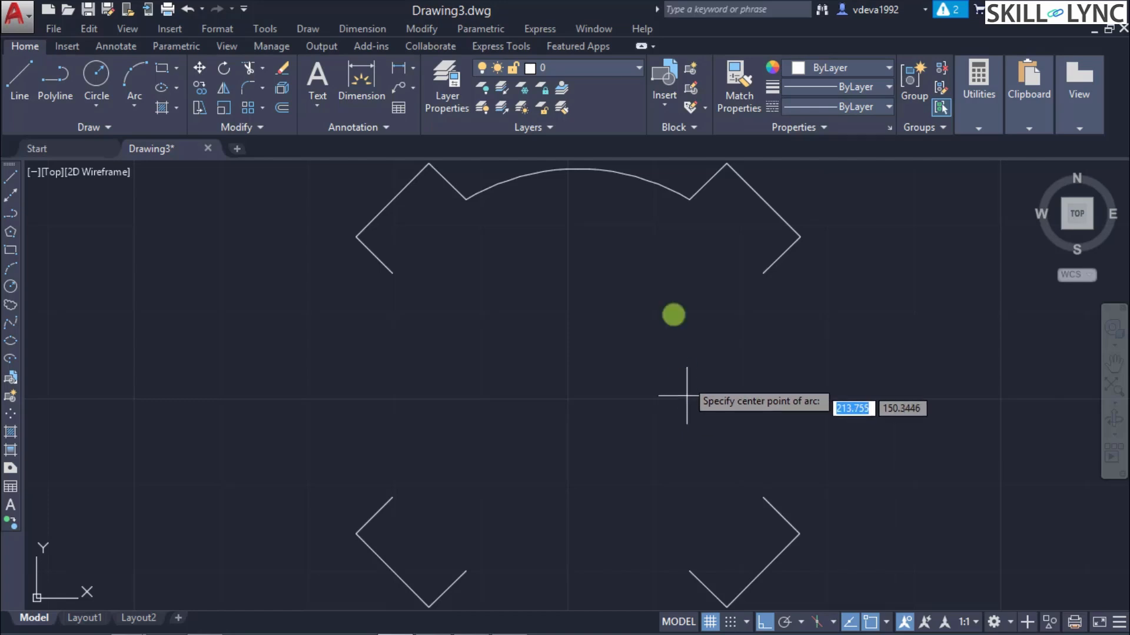
click(577, 386)
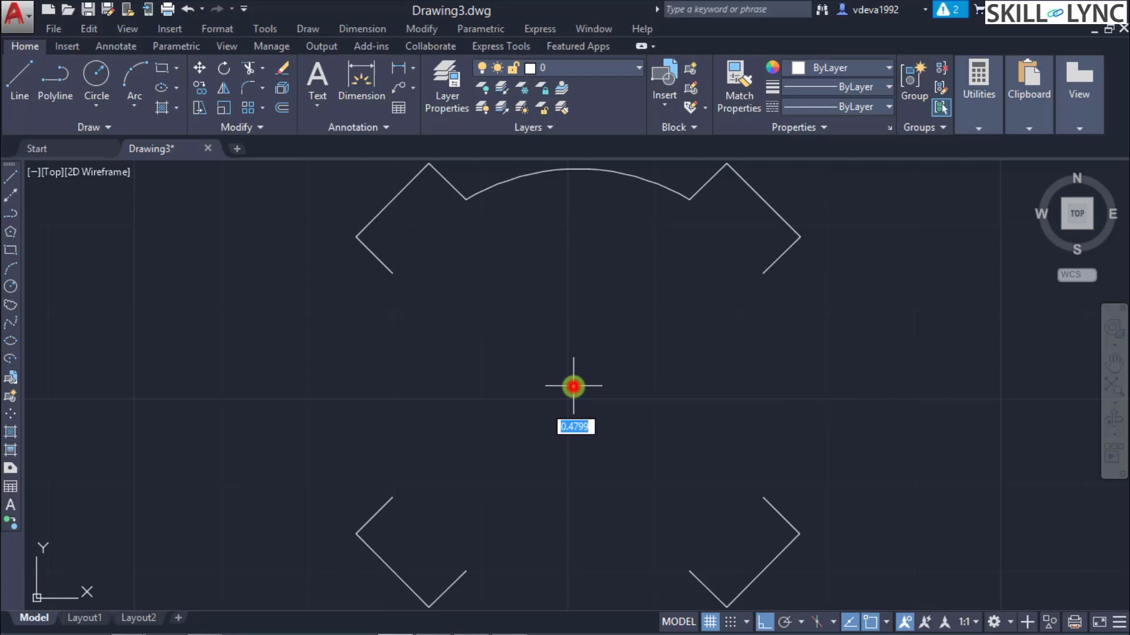
click(763, 273)
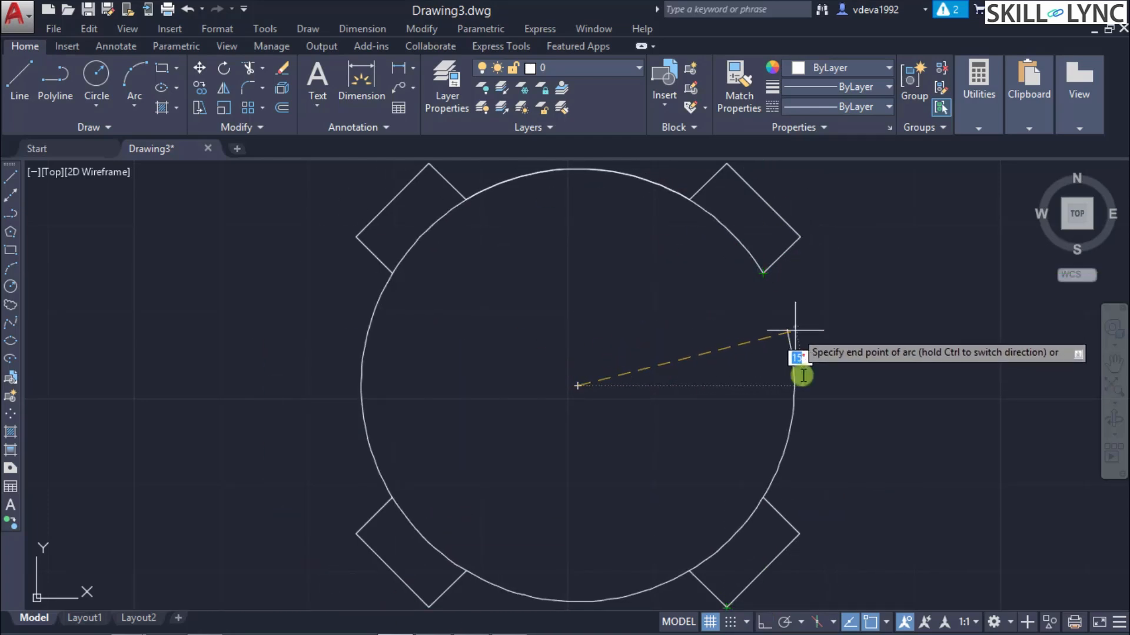
click(675, 221)
Draw a centre-based arc about the outline's centre from the lower-right tab's inner corner to the upper-right tab's inner corner.
text(c)
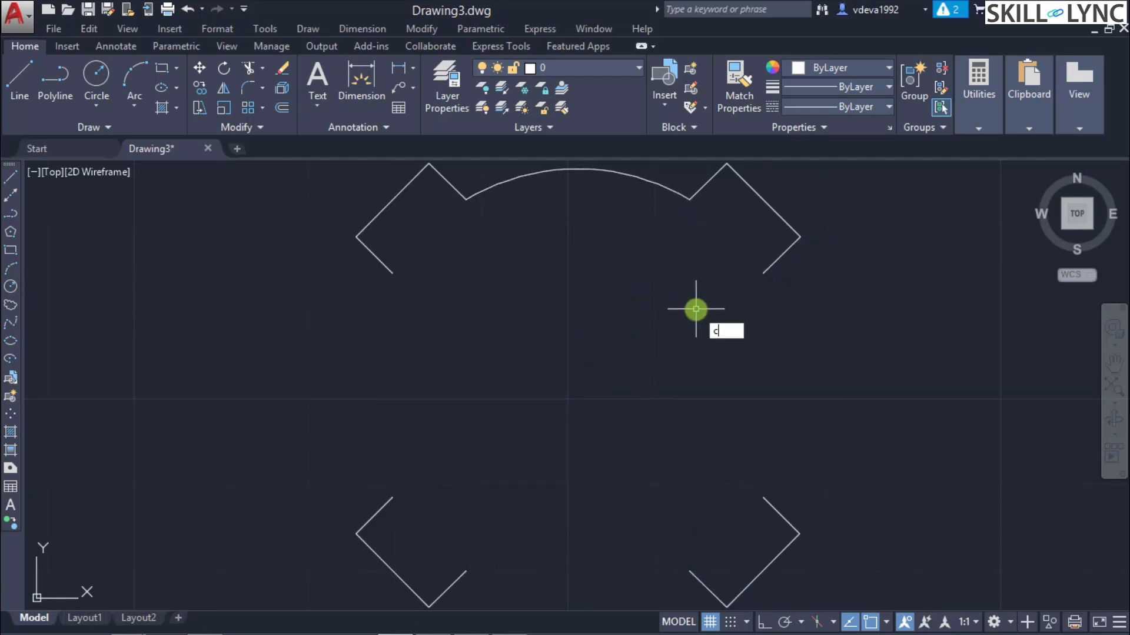
key(BackSpace)
text(are)
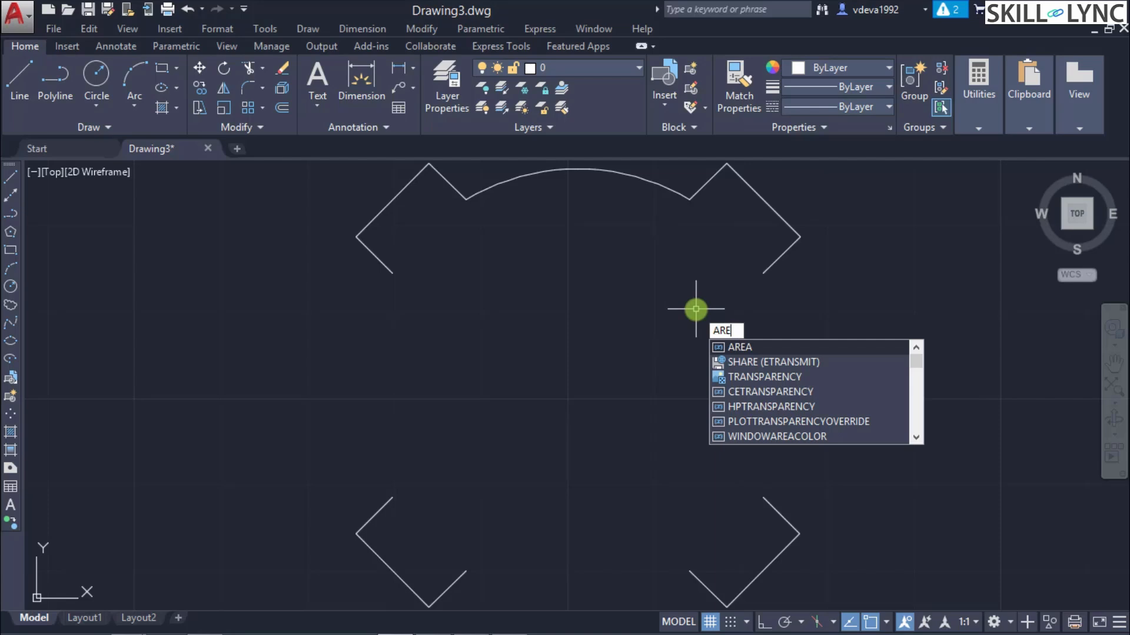
key(BackSpace)
text(r)
key(BackSpace)
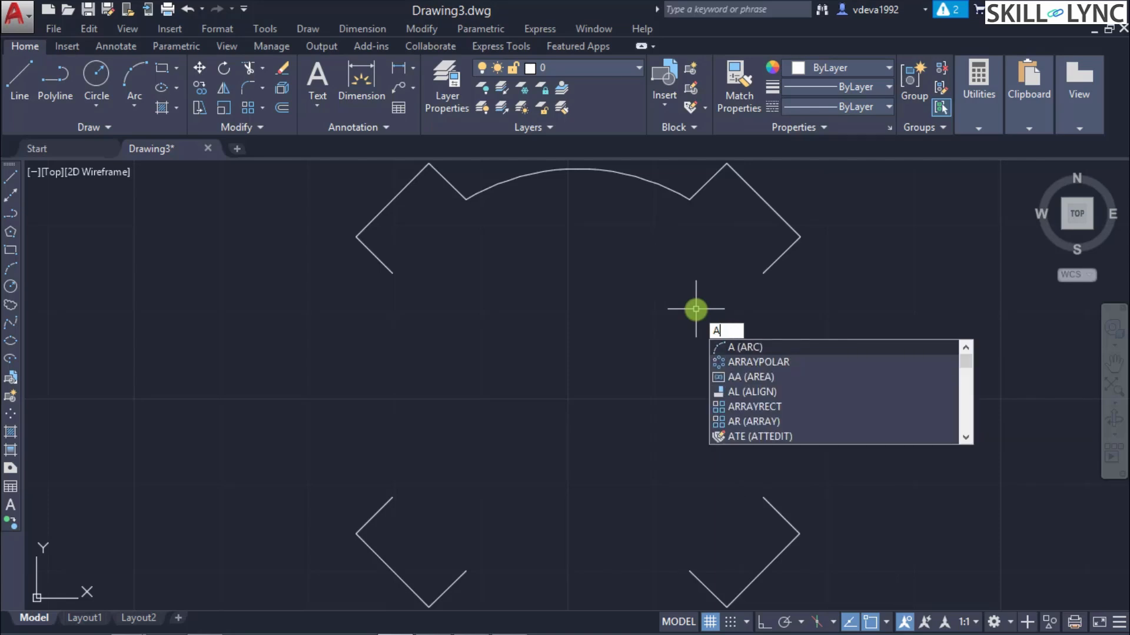
key(Return)
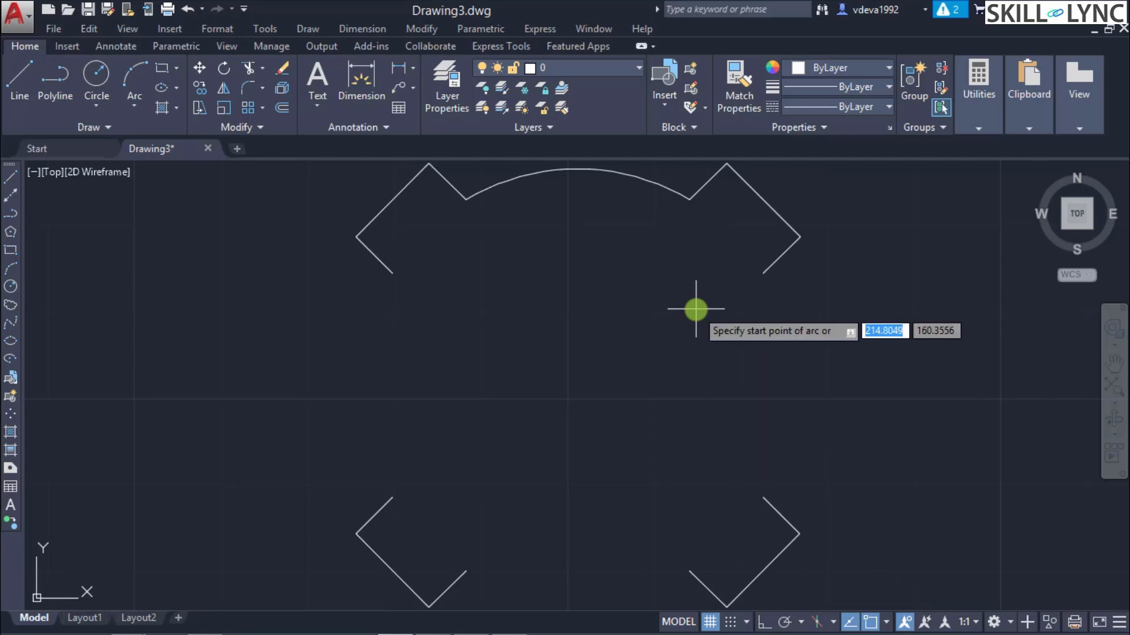
text(c)
key(Return)
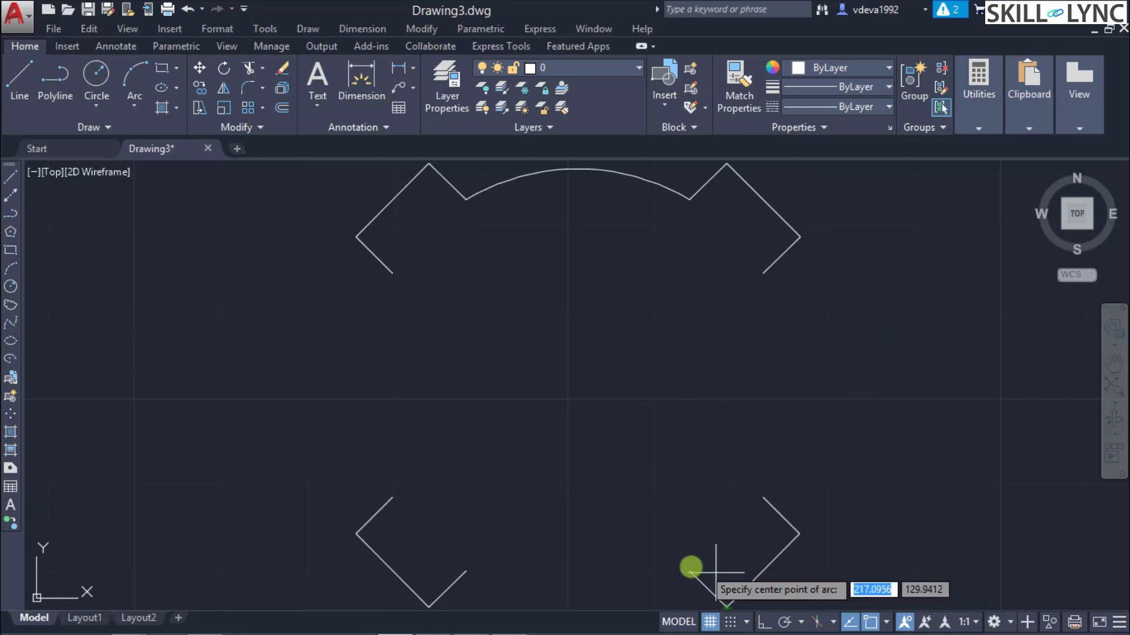
click(577, 388)
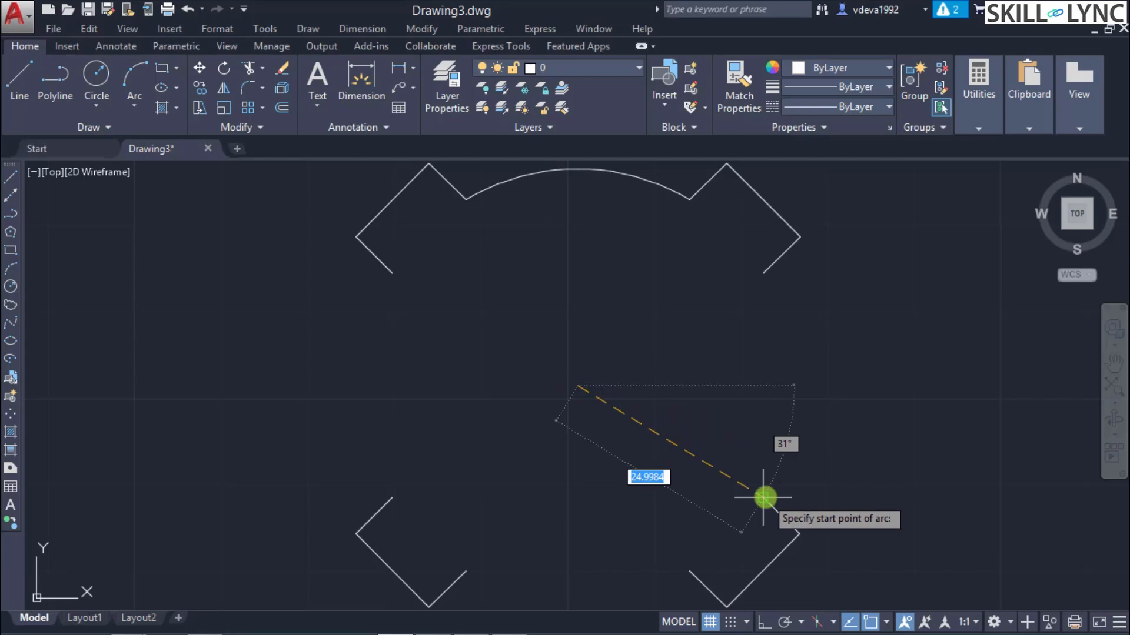
click(763, 497)
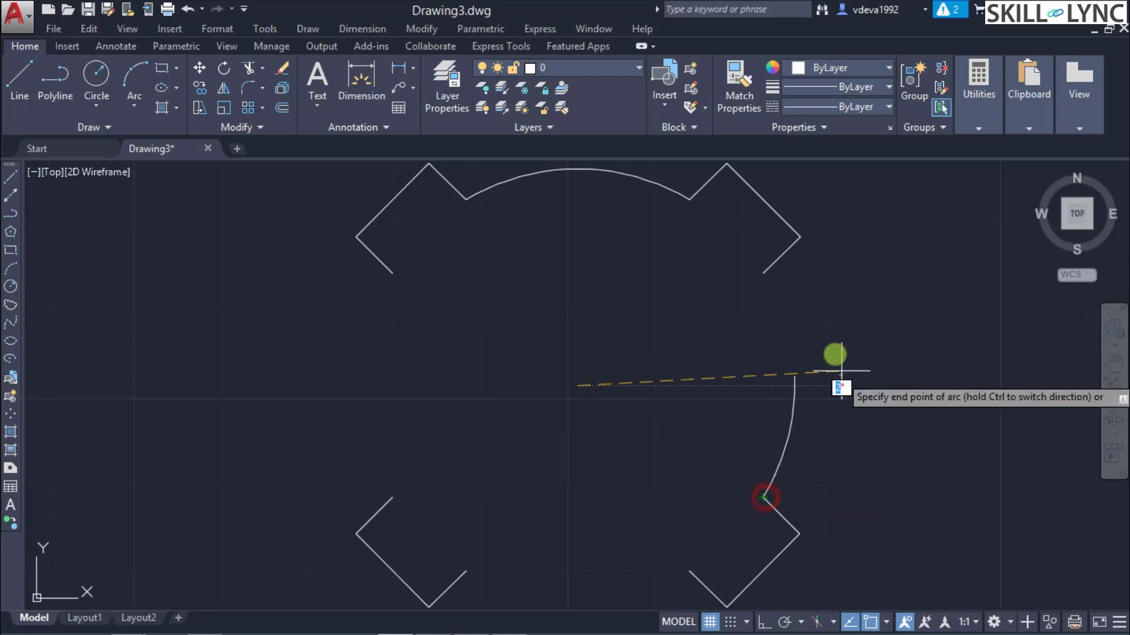
click(763, 274)
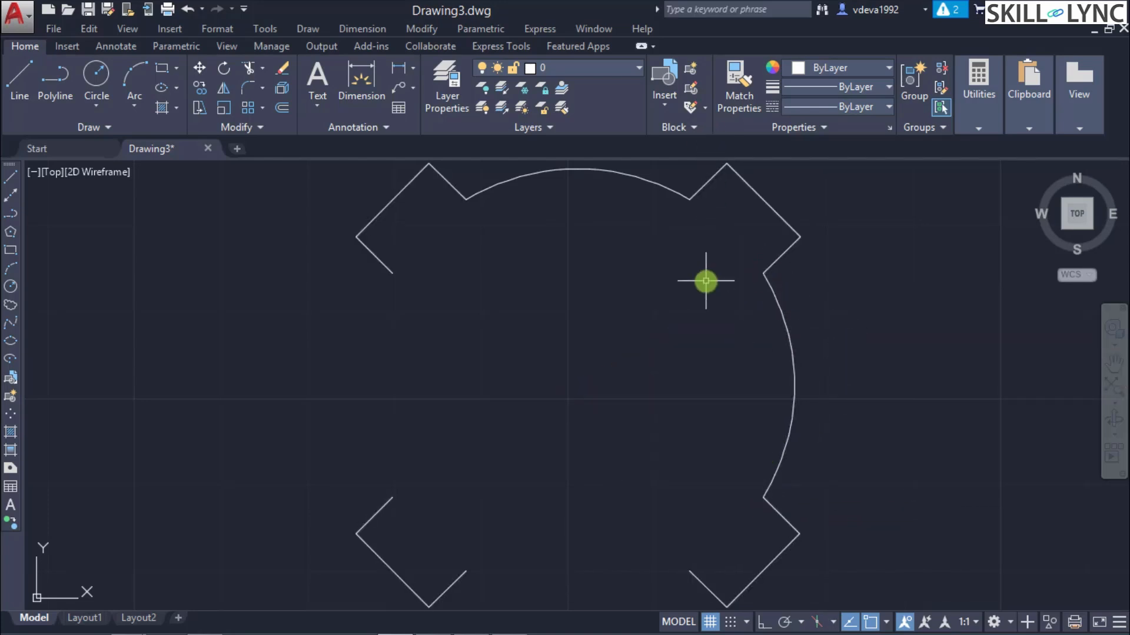
text(arc)
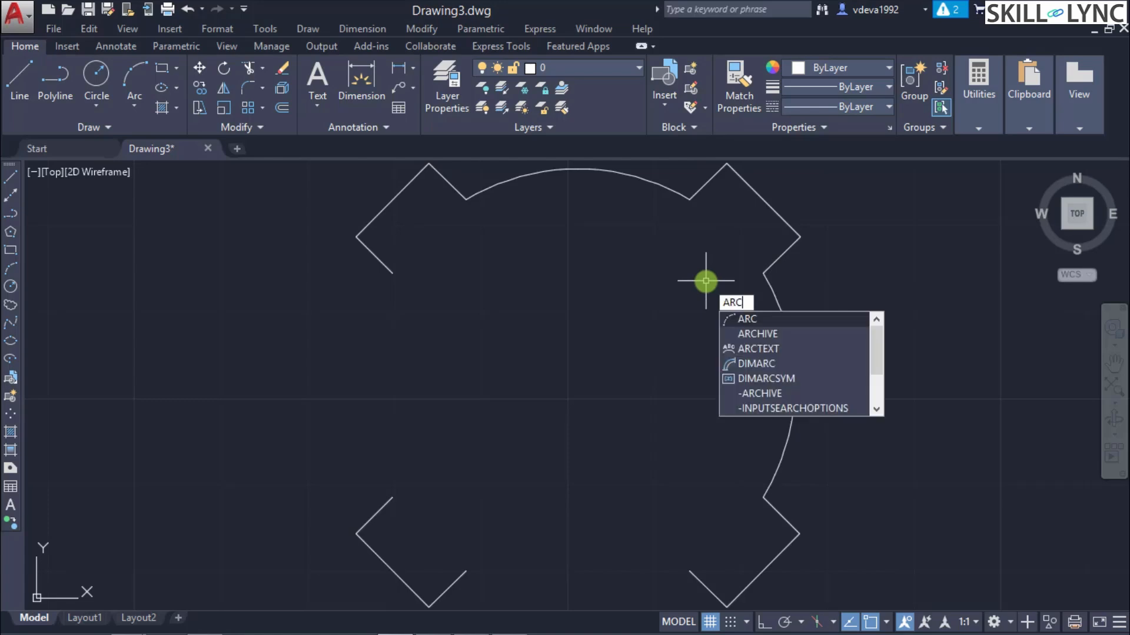
key(Return)
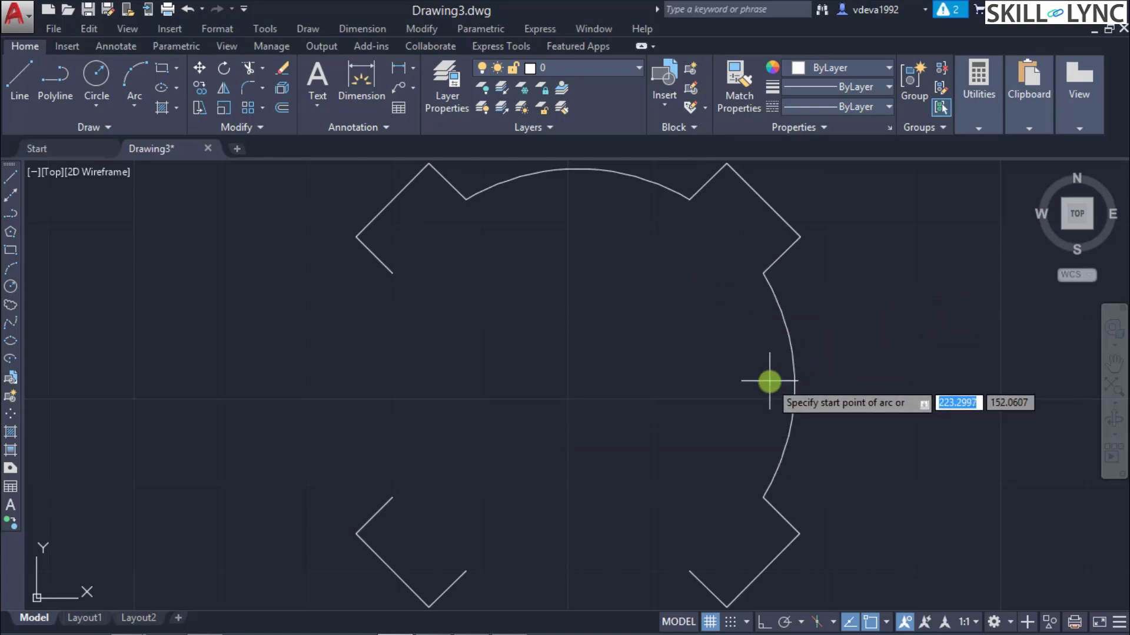
click(578, 388)
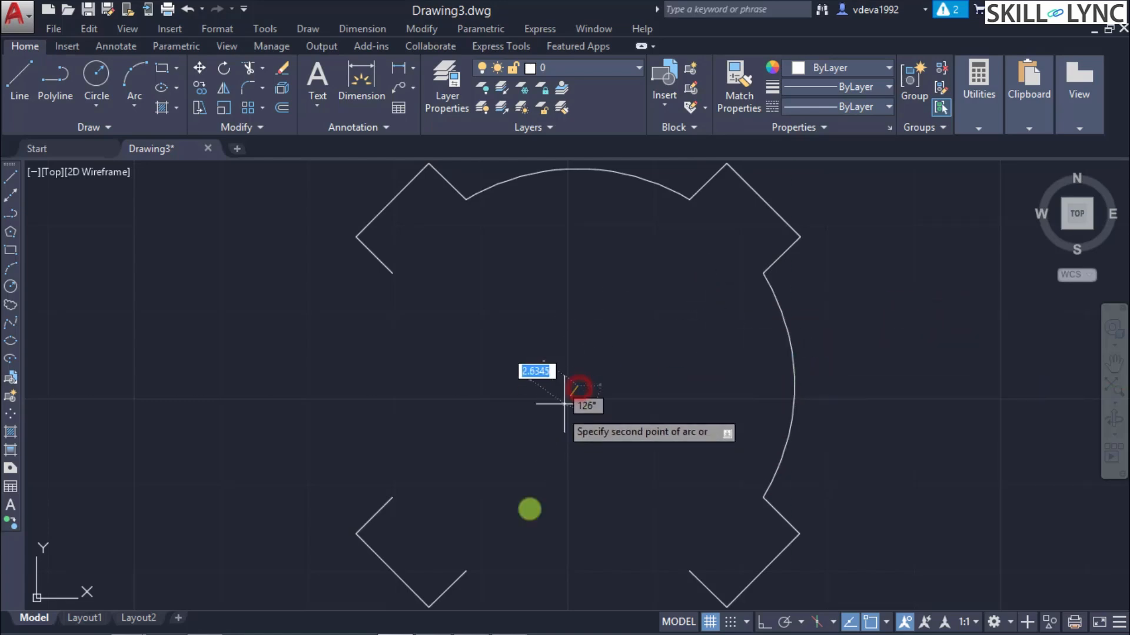
click(463, 572)
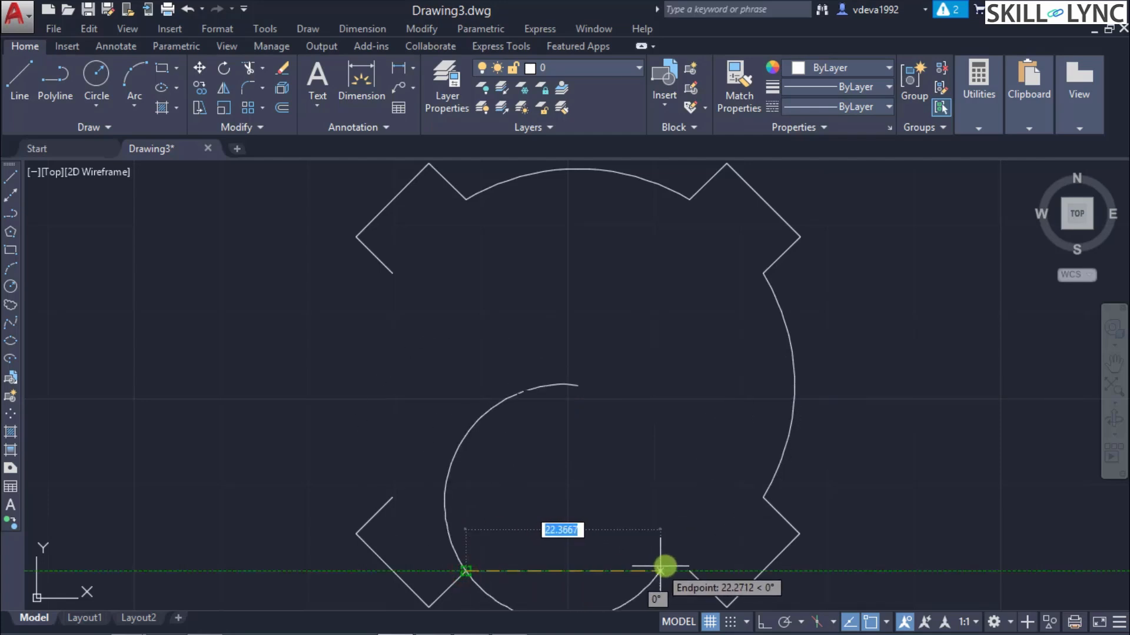
key(Escape)
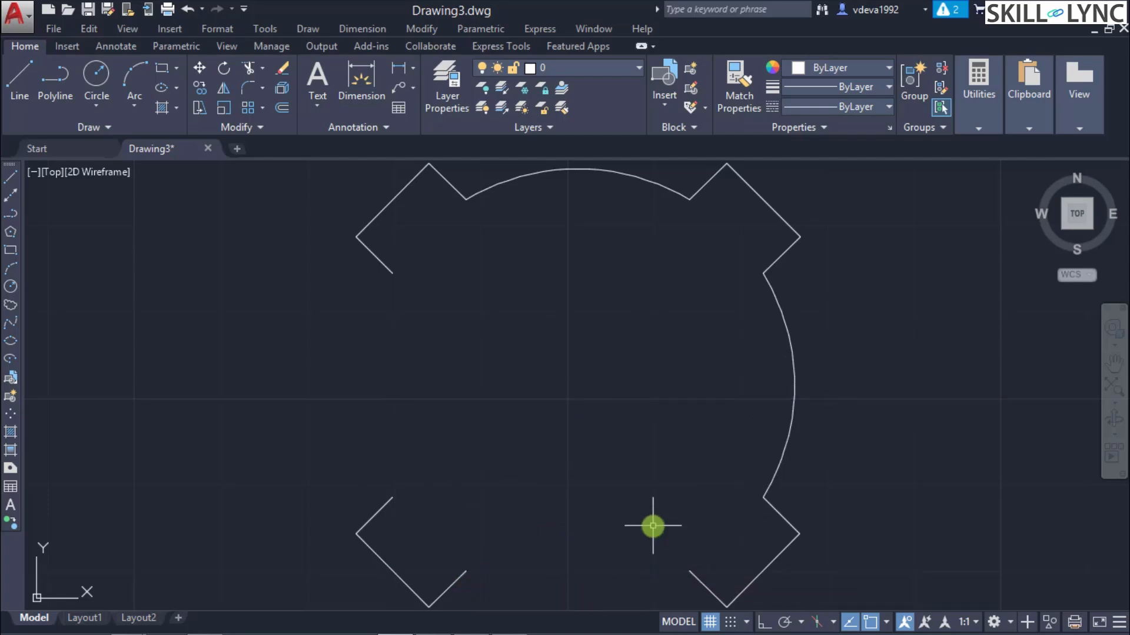
Draw a centre-based arc about the outline's centre joining the lower-left tab's open corner to the lower-right tab's open corner.
key(Return)
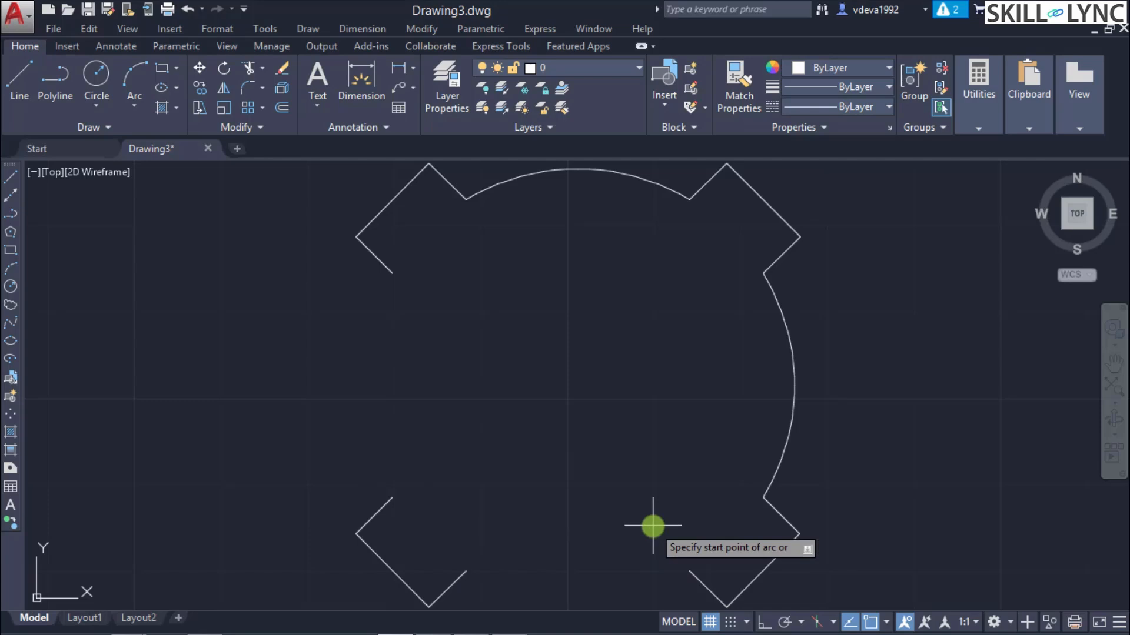
text(c)
key(Return)
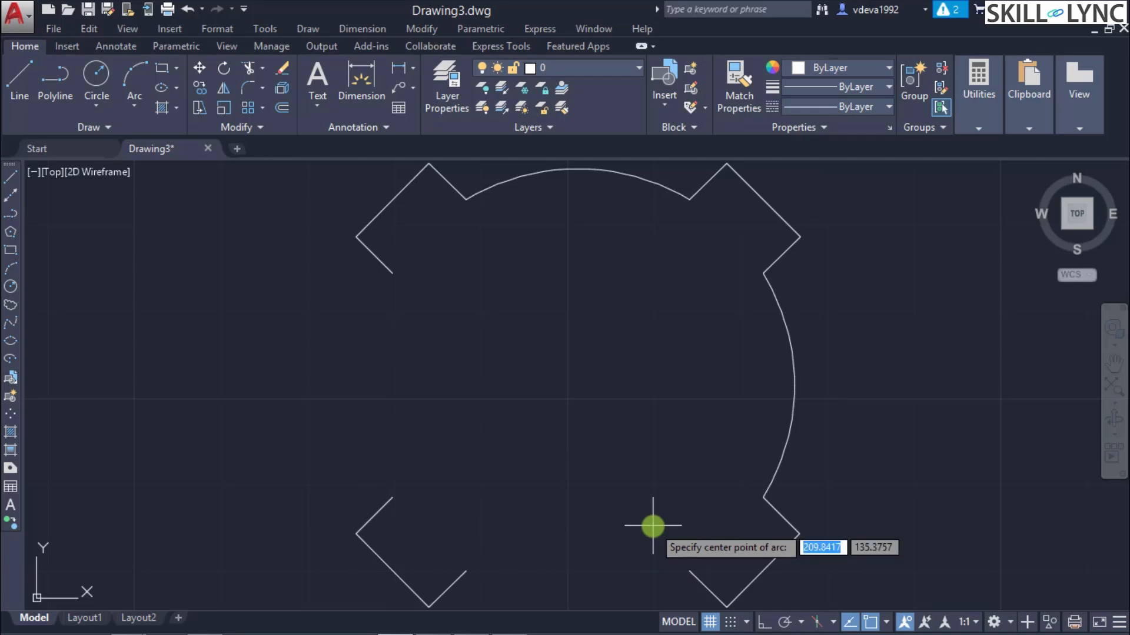
click(578, 386)
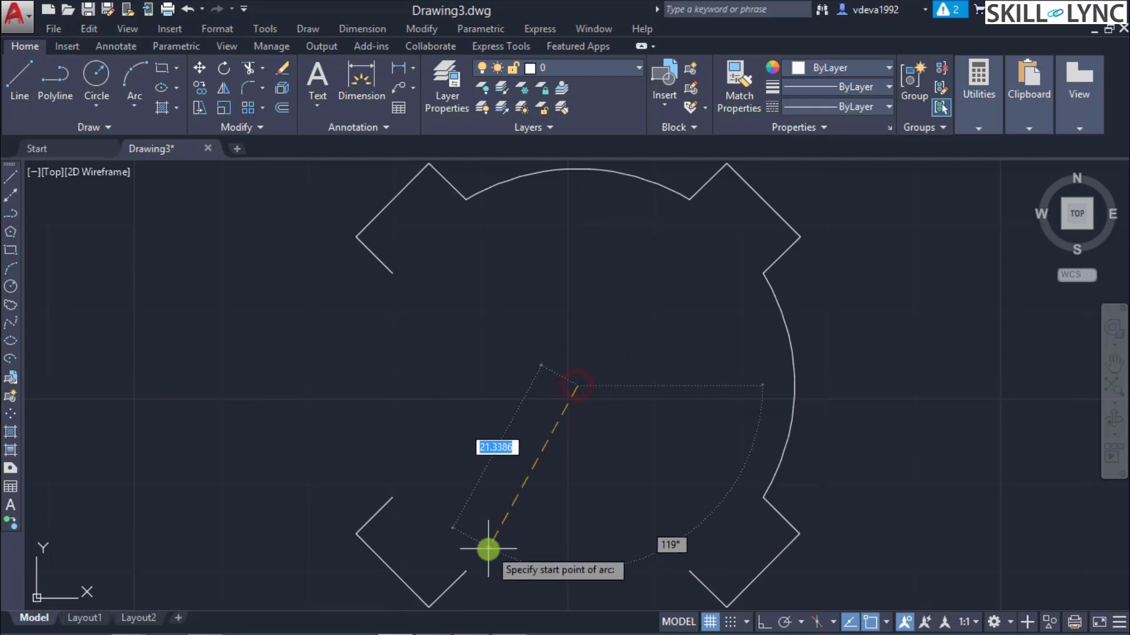
click(465, 571)
click(689, 572)
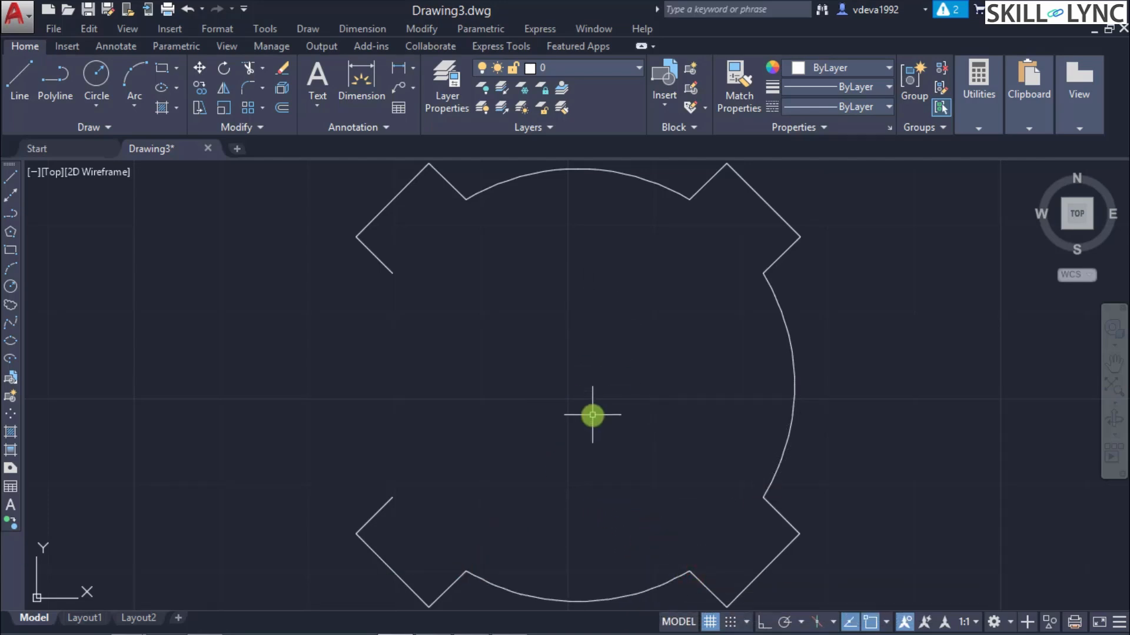
Close the outline's left side with a centre-based arc from the upper-left tab's open corner to the lower-left tab's open corner.
text(ARC)
key(Return)
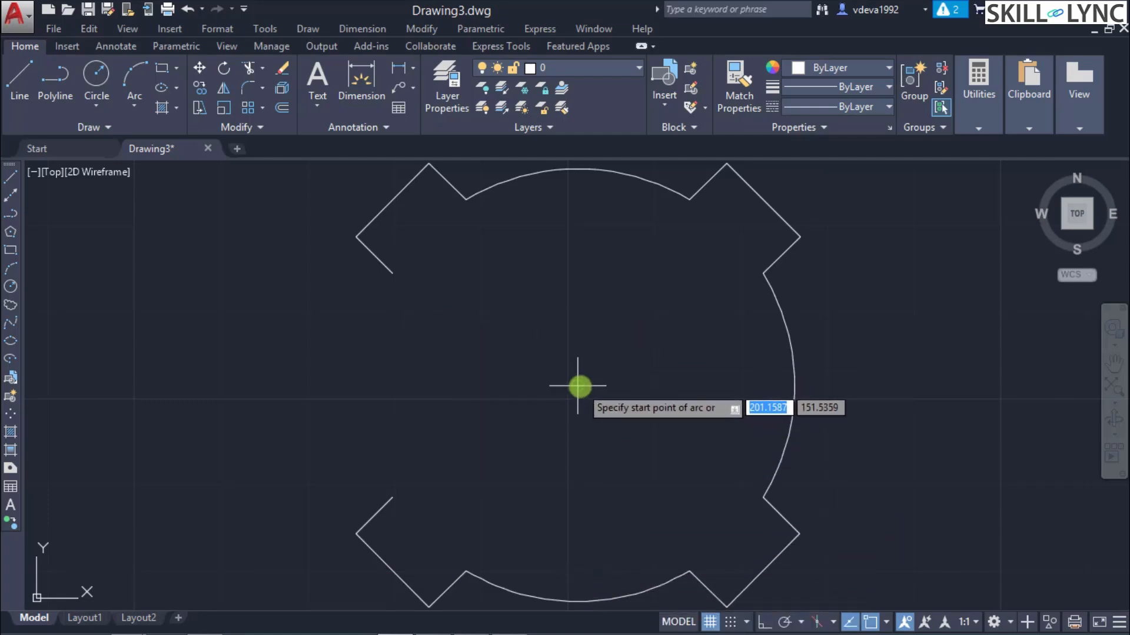
text(c)
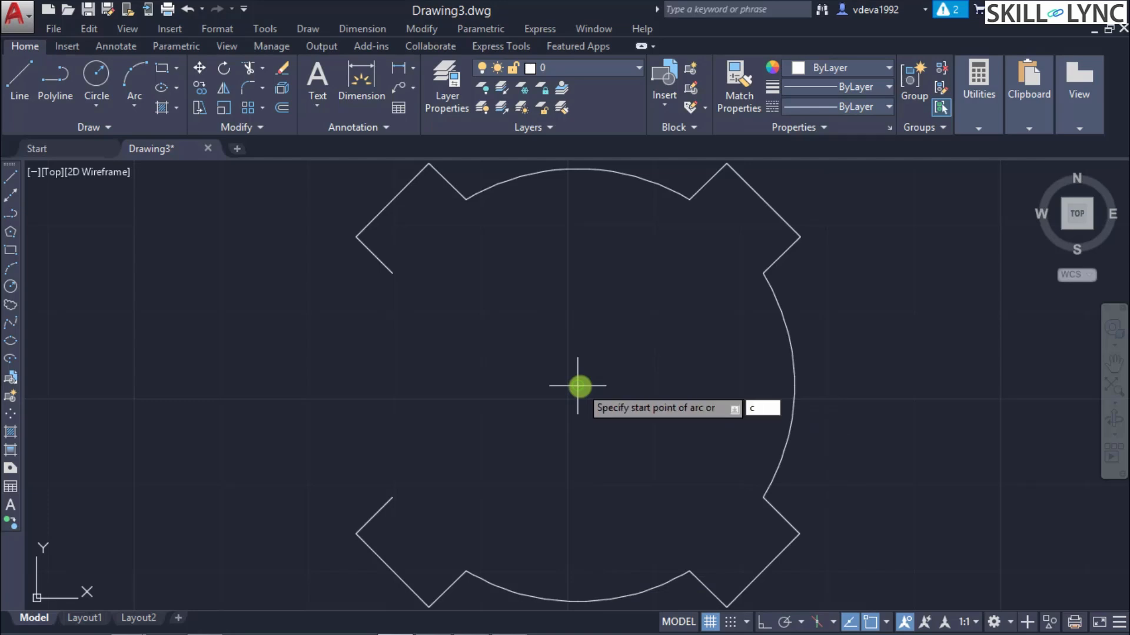
key(Return)
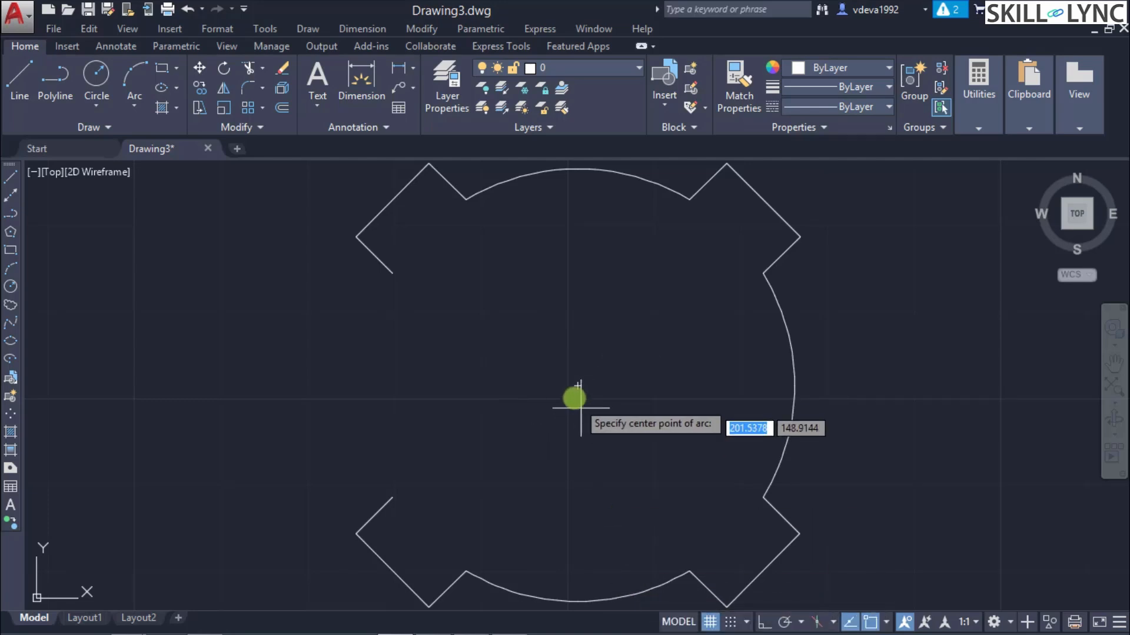
click(577, 386)
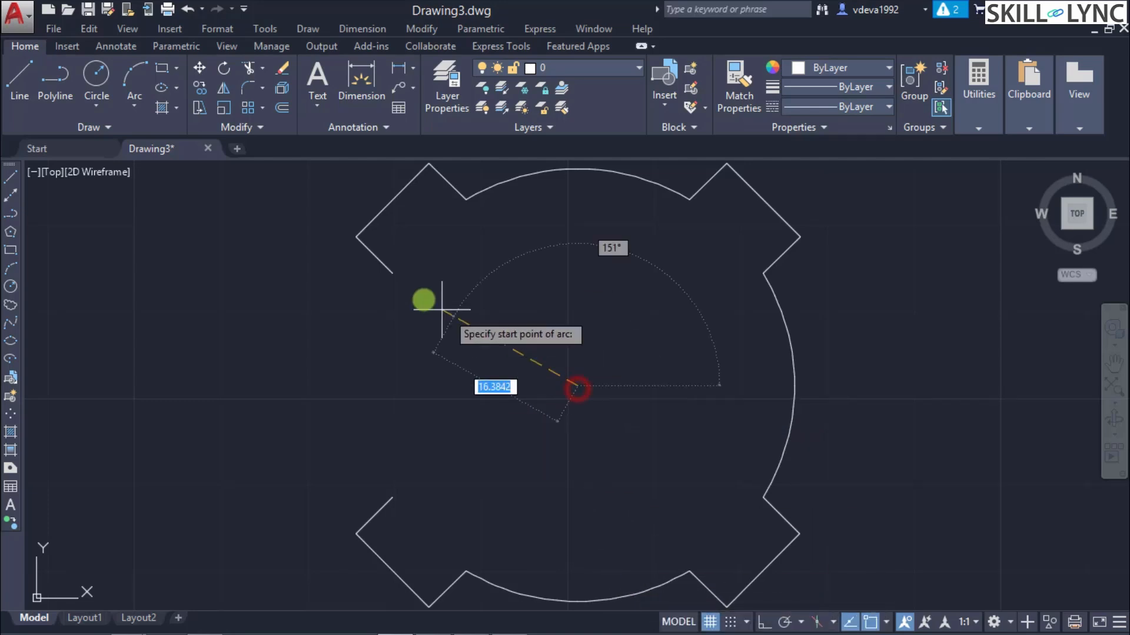
click(392, 272)
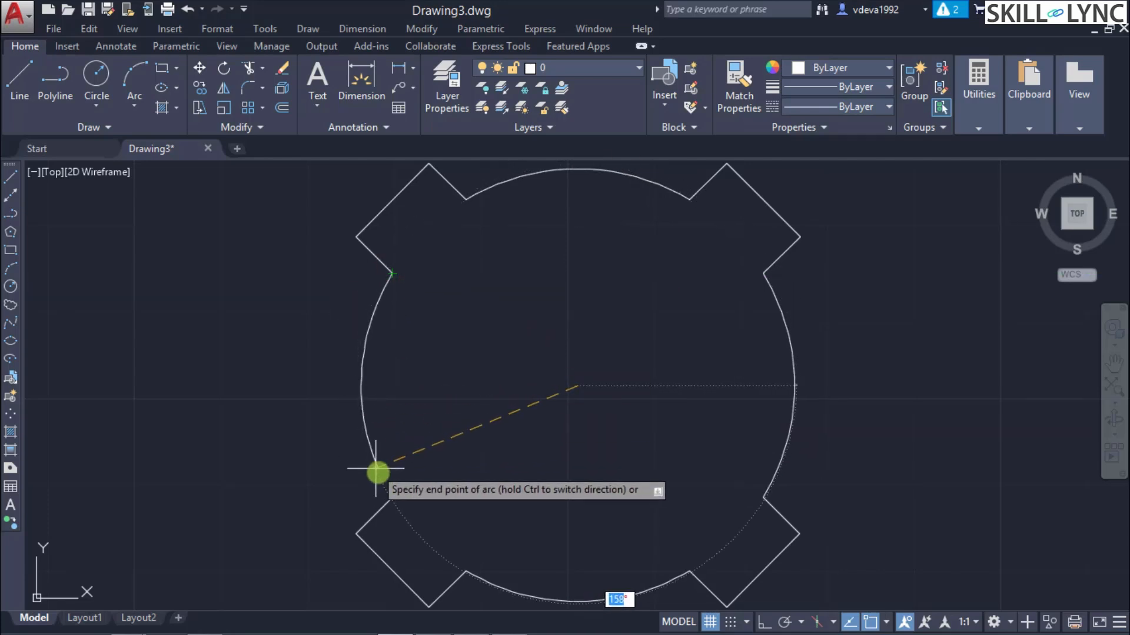
click(389, 497)
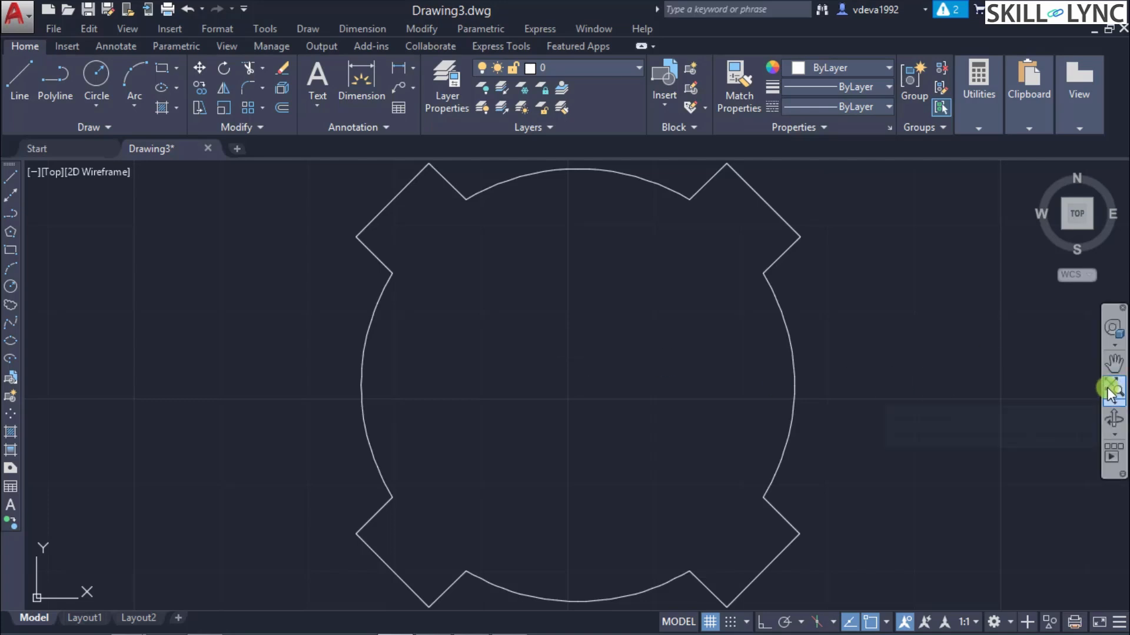
Draw a circle of diameter 122 around the tabbed outline, centred on the outline's centre.
scroll(659, 365, down, 5)
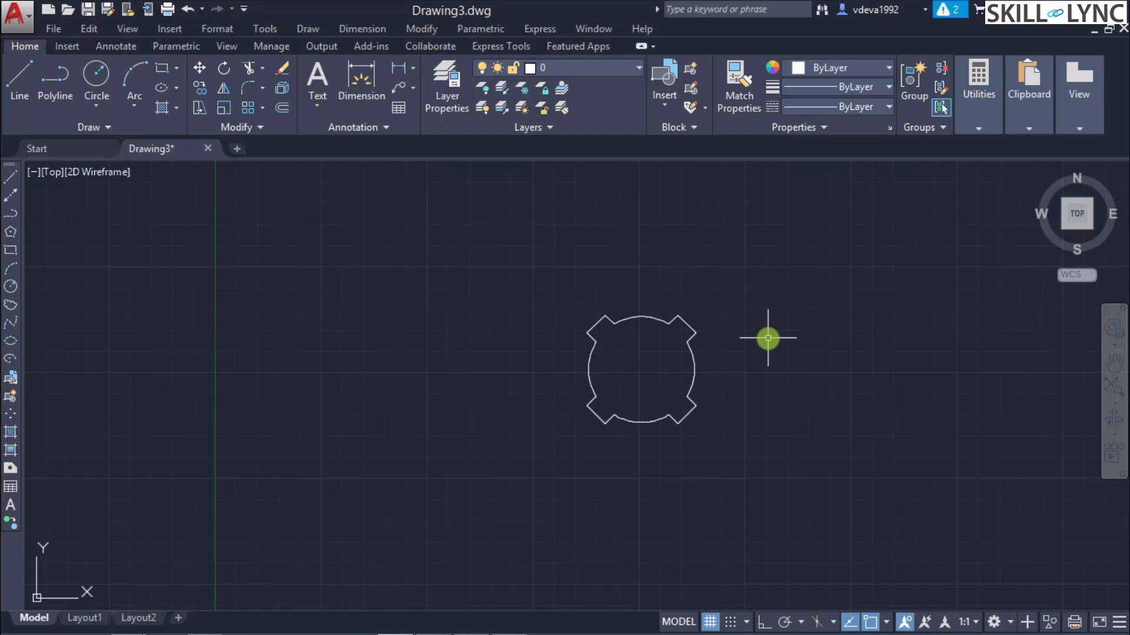
text(c)
key(Return)
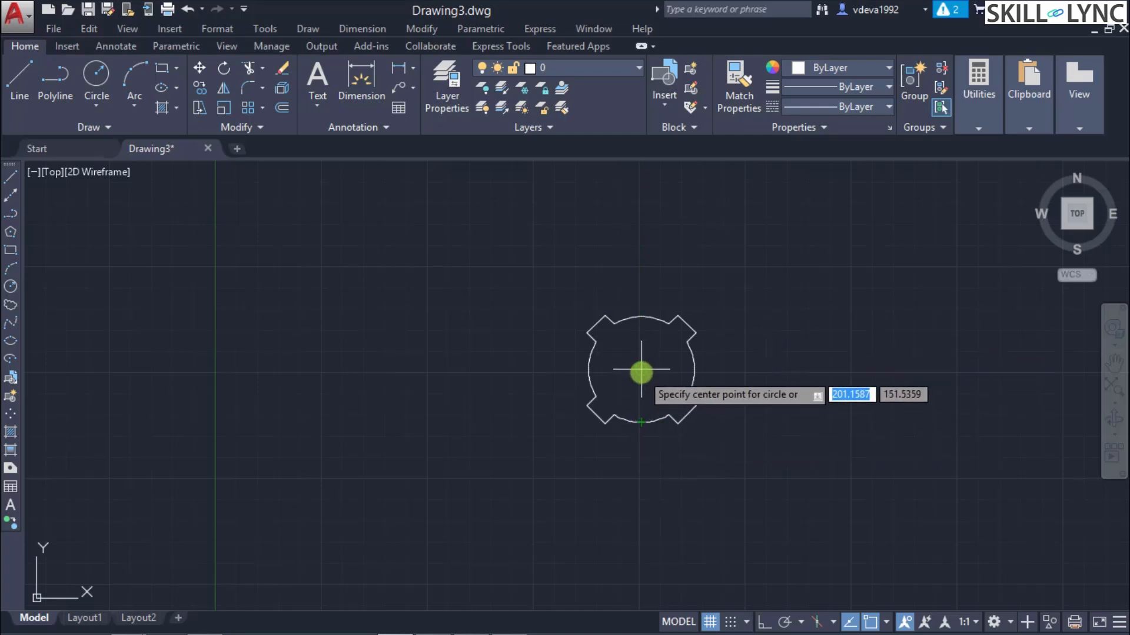
click(640, 371)
text(d)
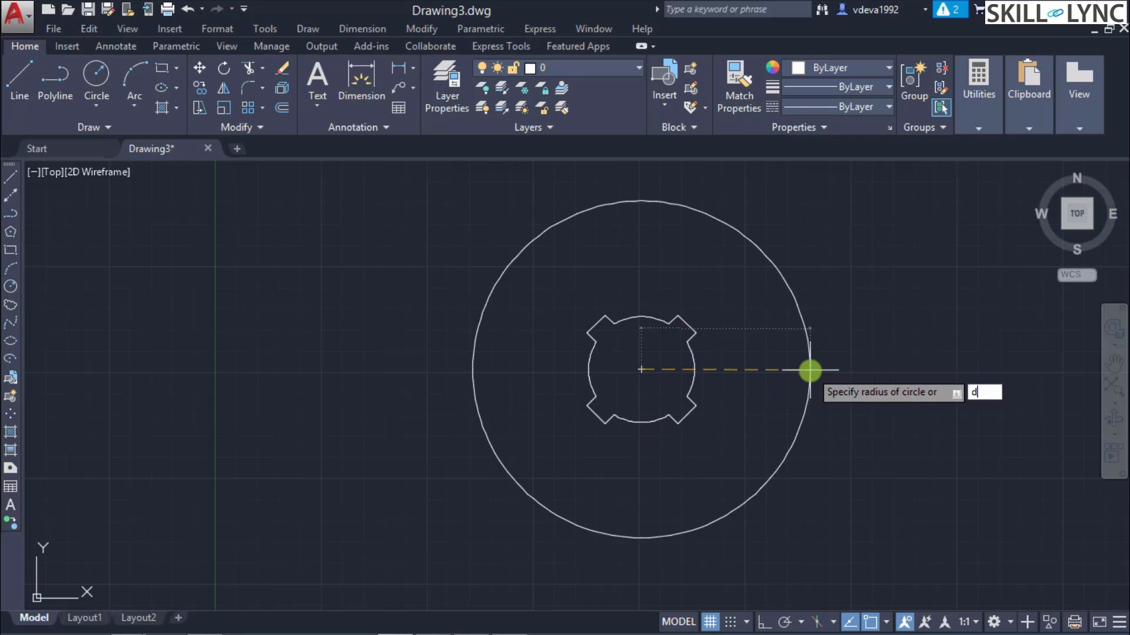
key(Return)
text(120)
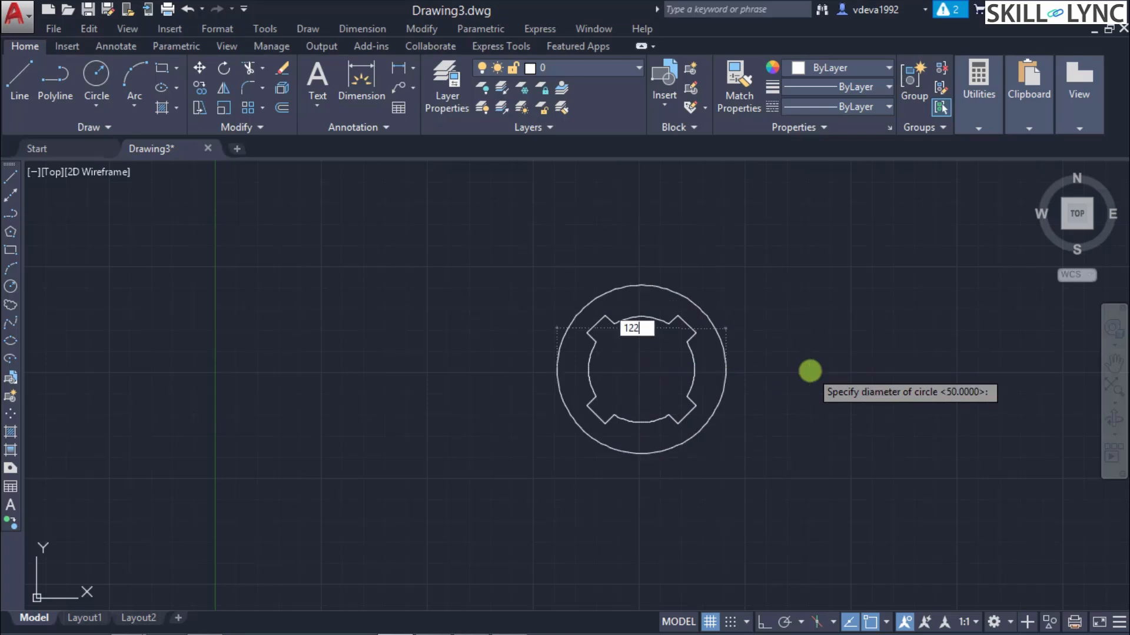
key(Return)
Draw a second, outer circle of diameter 154 concentric with the 122-diameter circle.
key(Return)
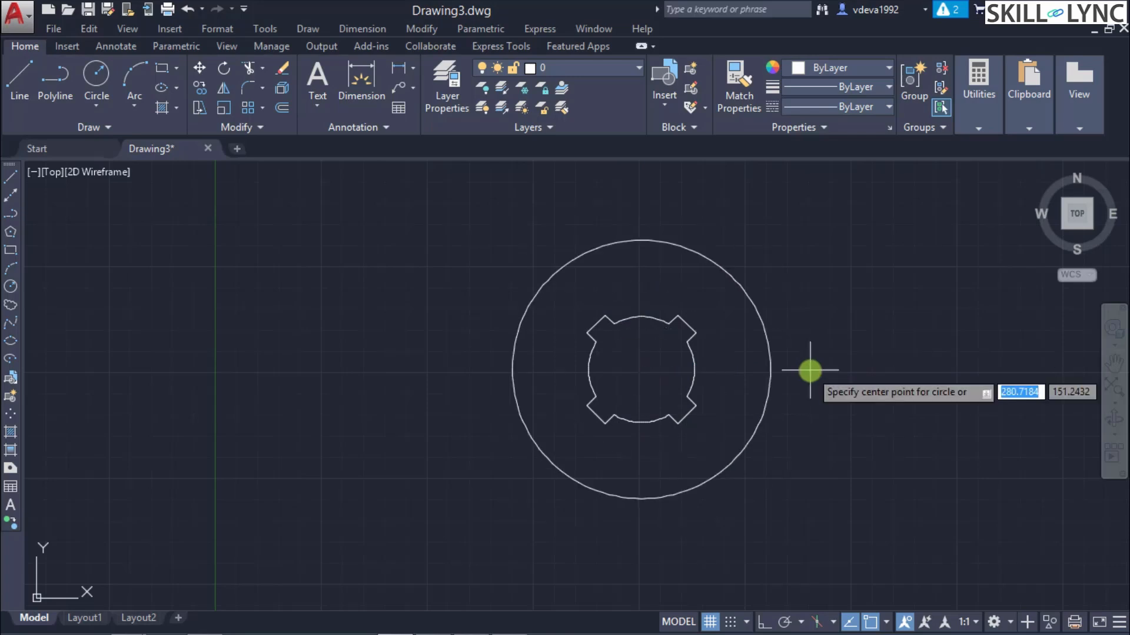
click(643, 372)
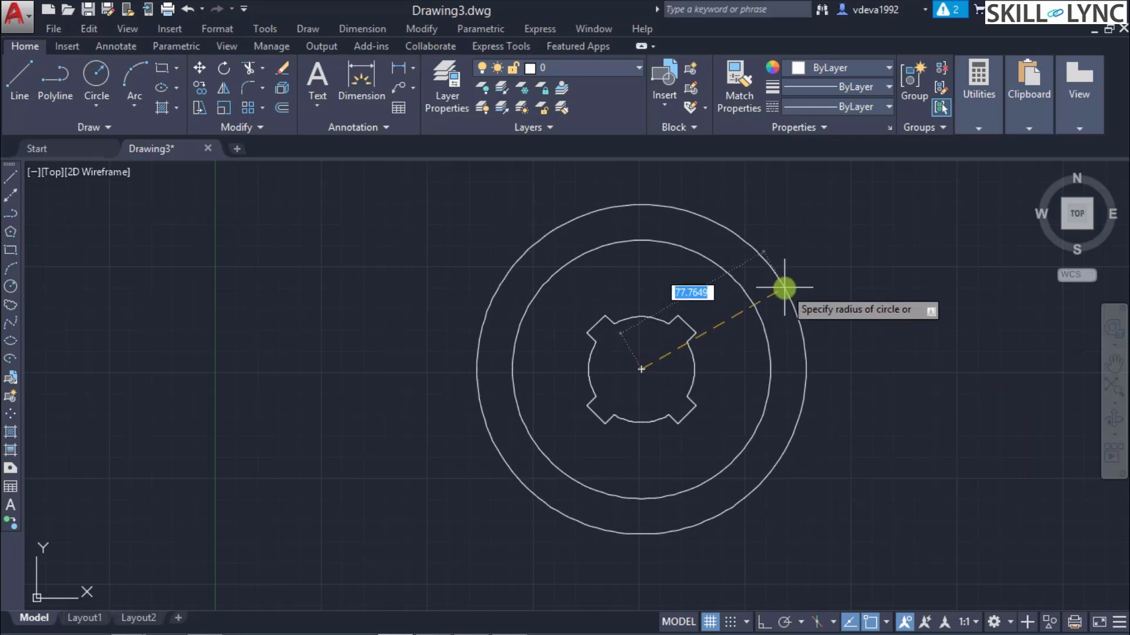
text(d)
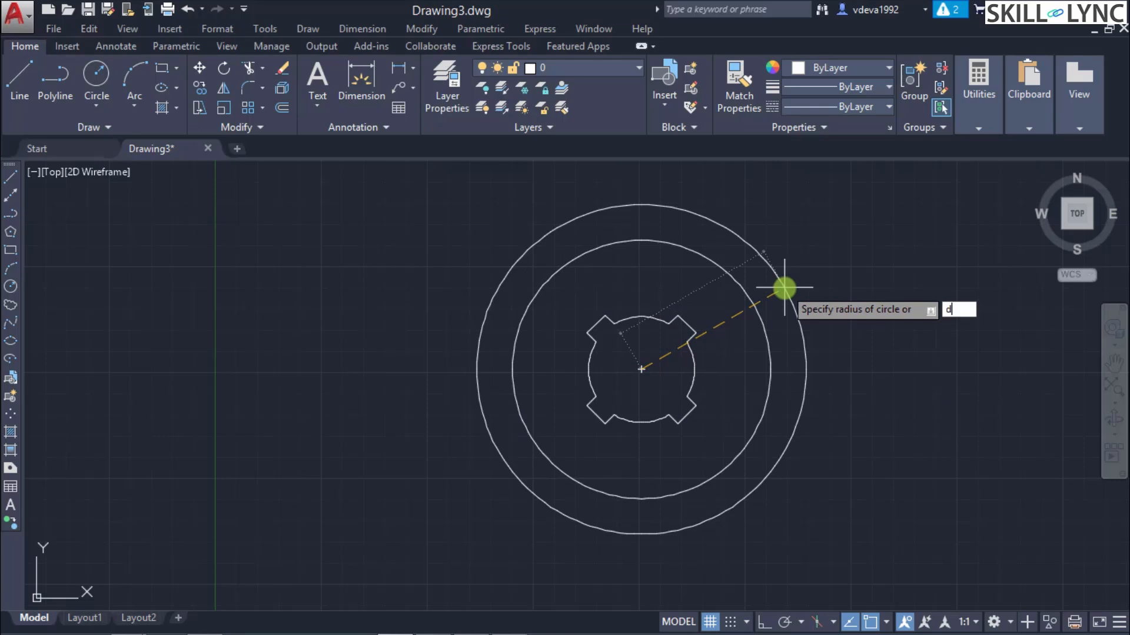
key(Return)
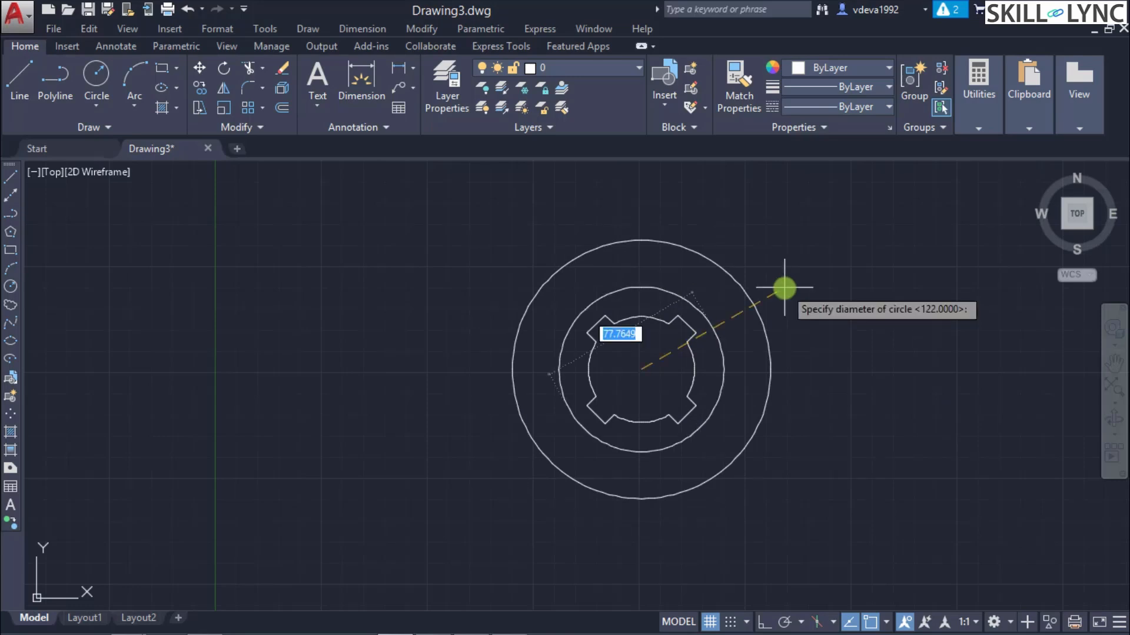
text(154)
key(Return)
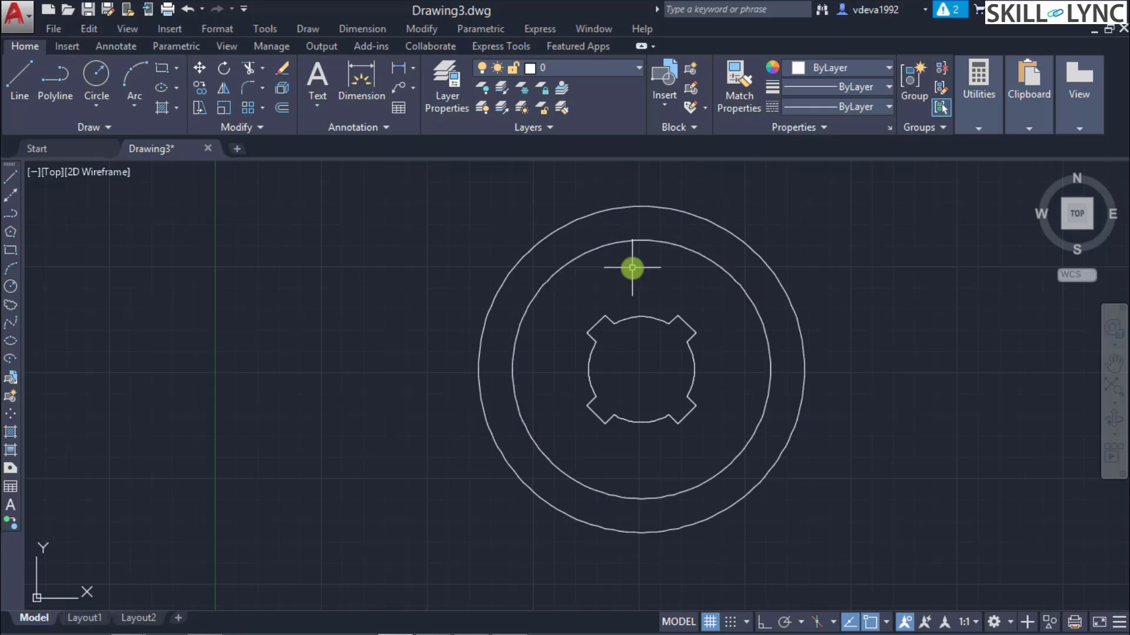
Draw a construction line of length 100 at 75° from the outline's centre, extending past both concentric circles.
text(l)
key(Return)
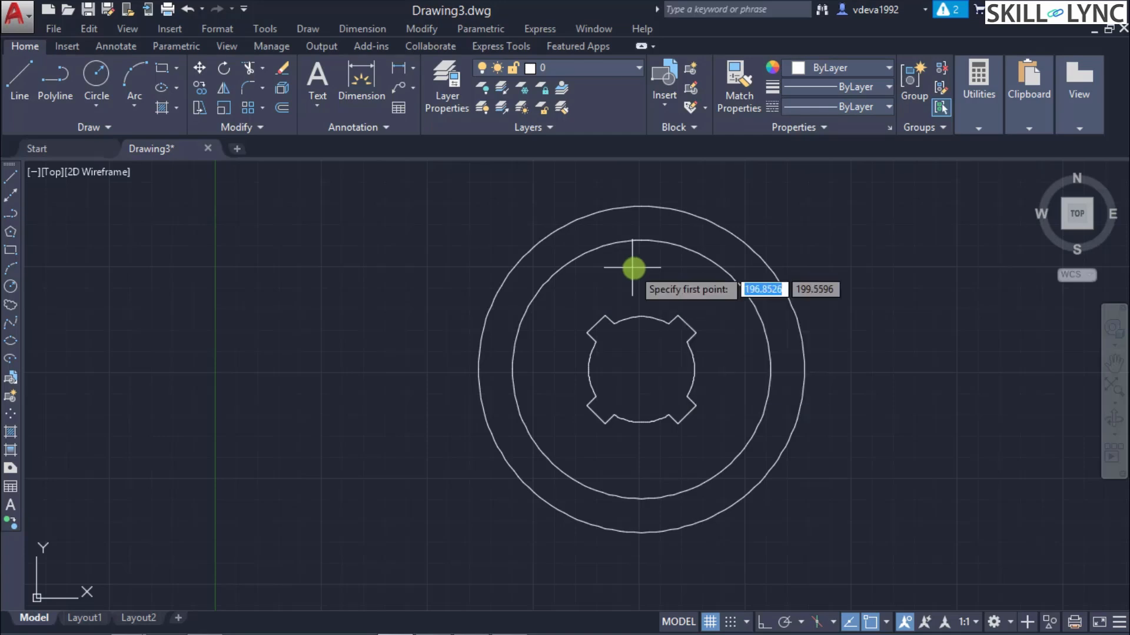
click(642, 369)
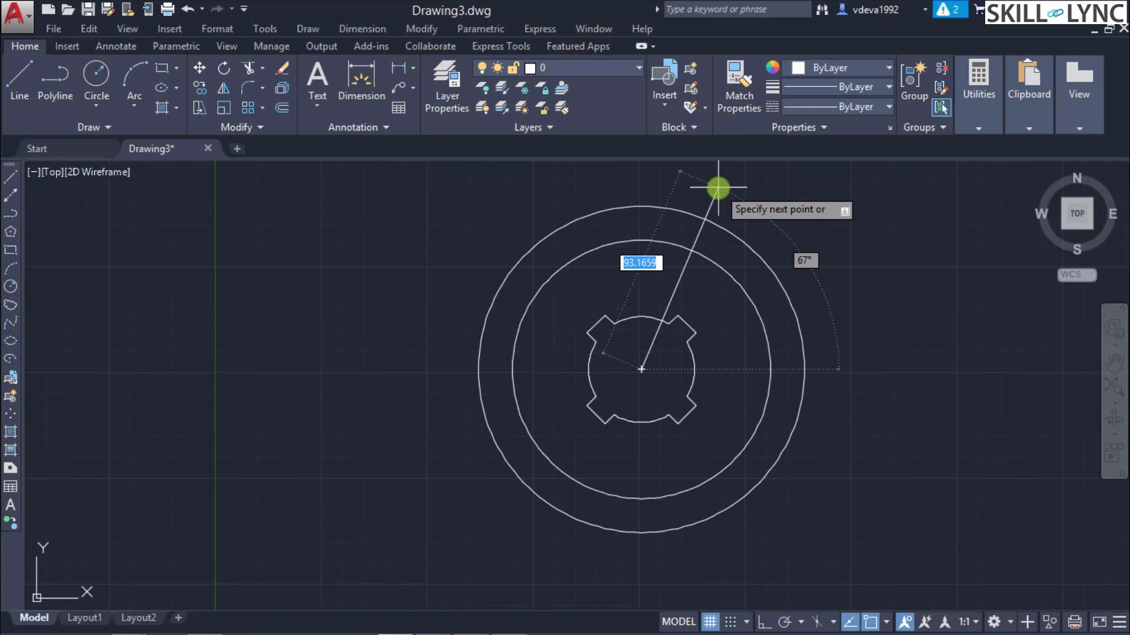
text(100)
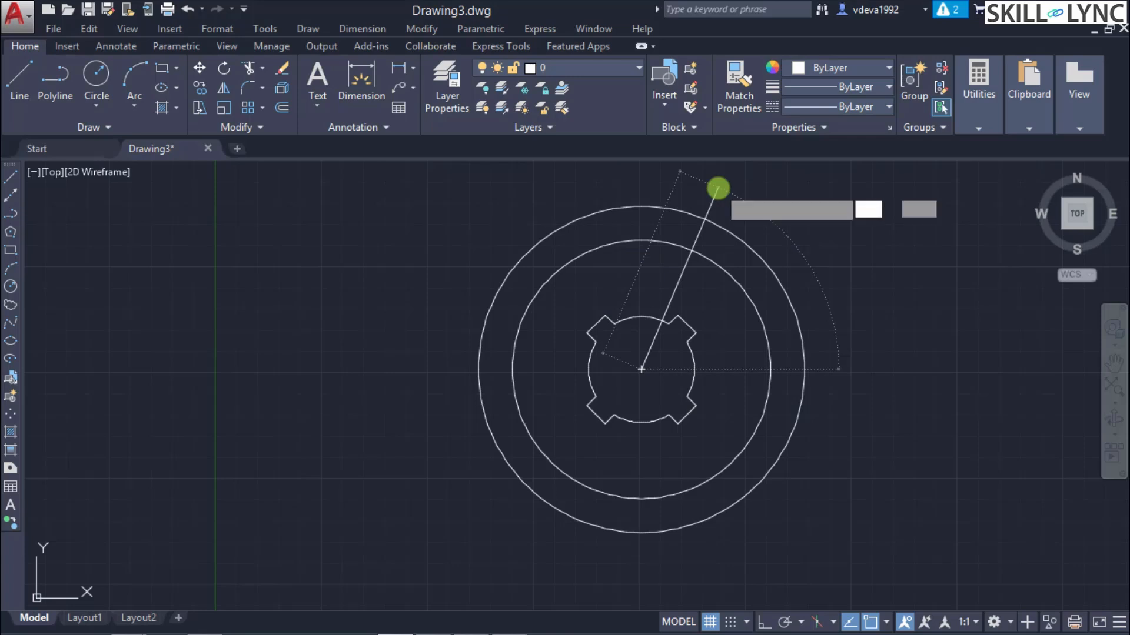
key(Tab)
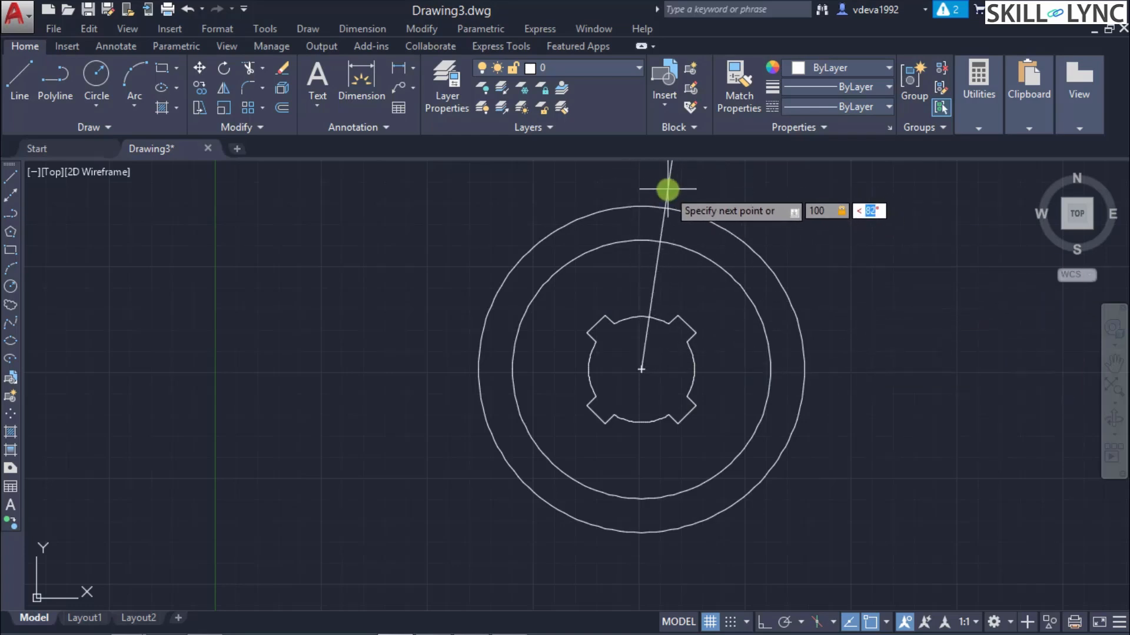
text(75)
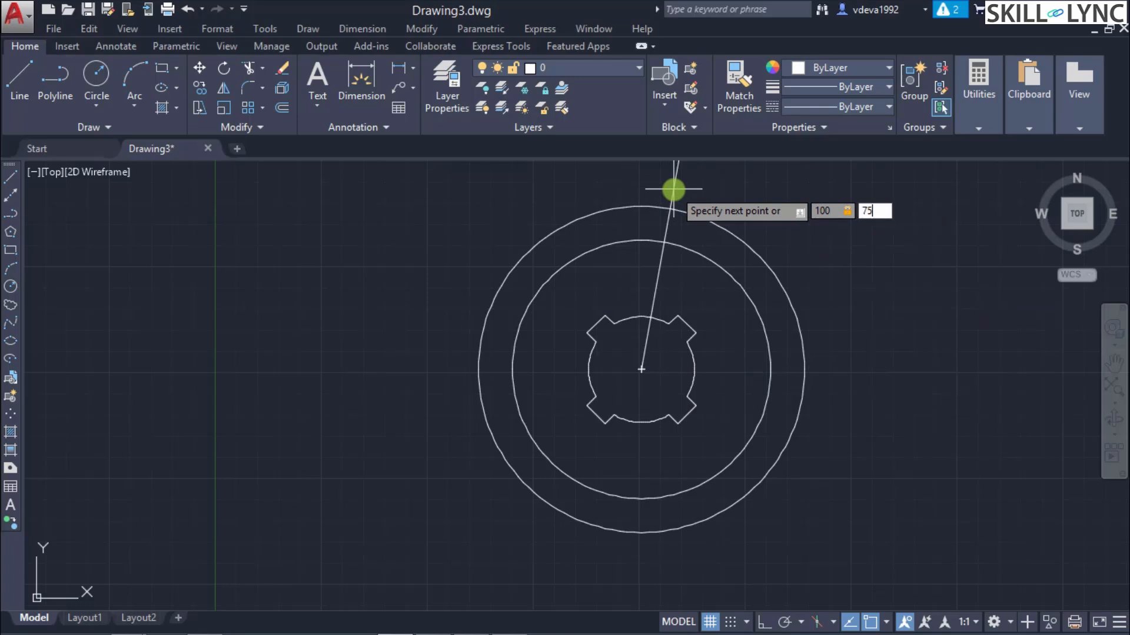
key(Return)
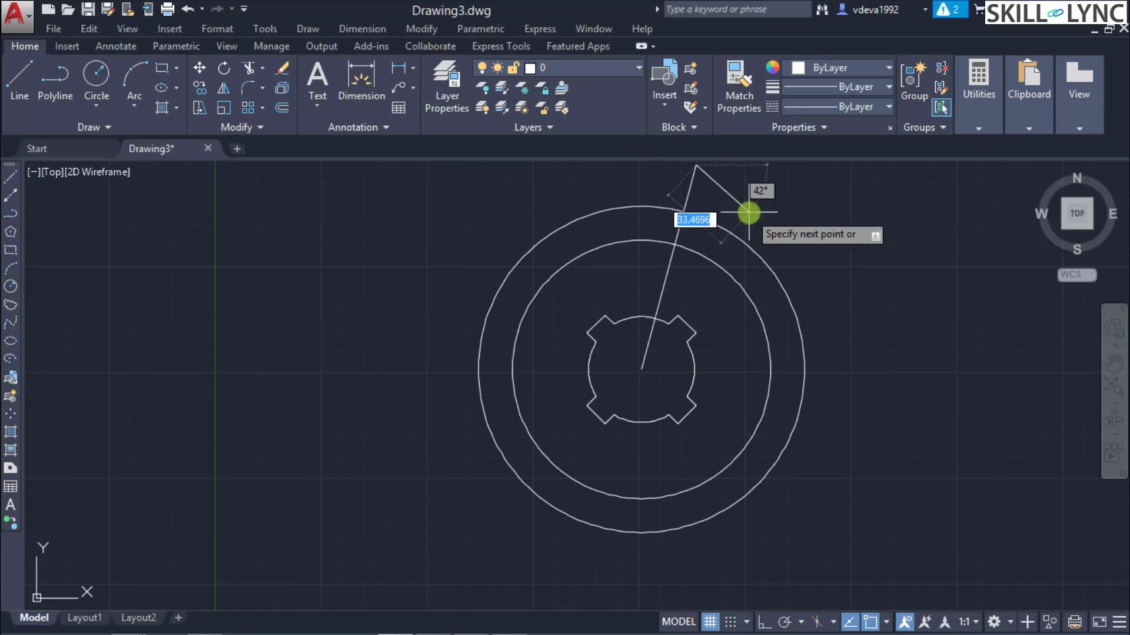
key(Escape)
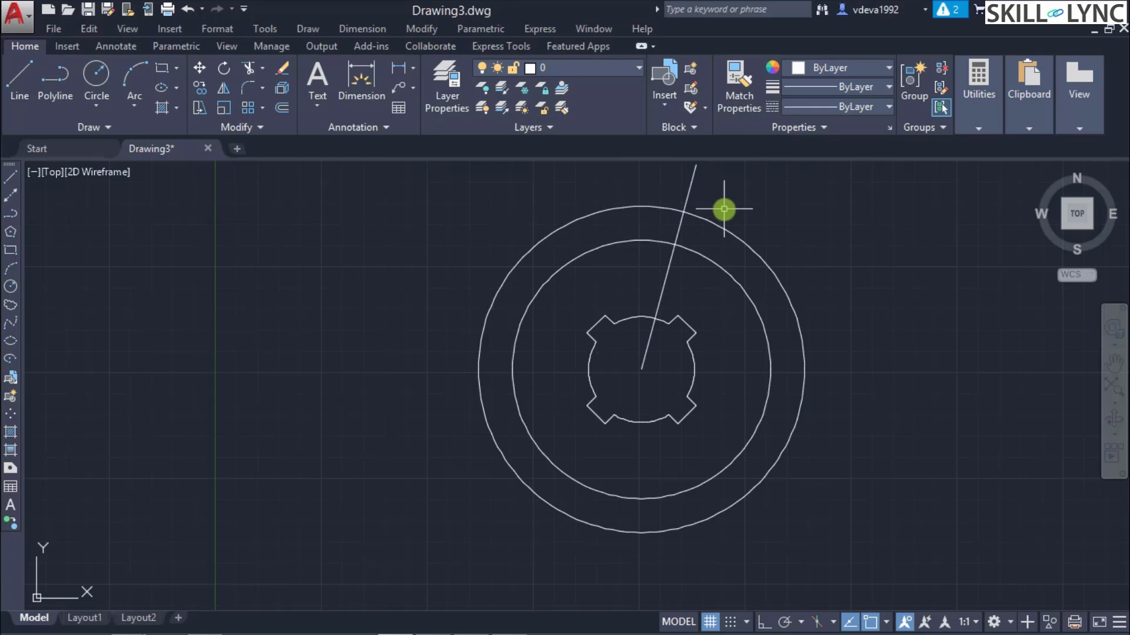
text(mi)
key(Escape)
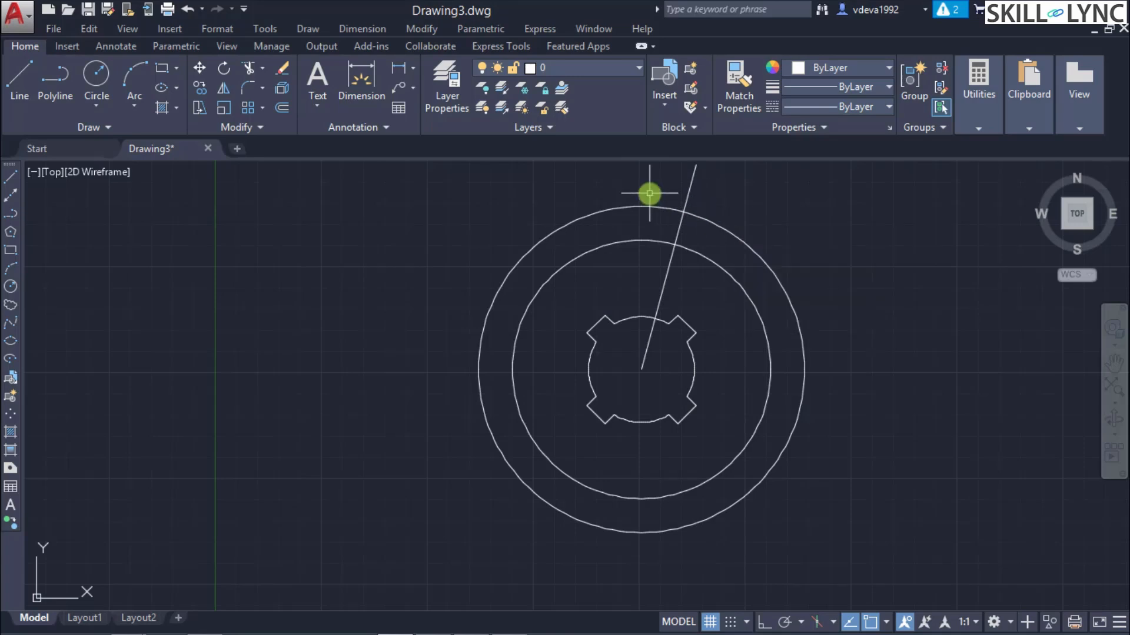
Shorten the 75° line to span only between the circles by stretching its ends to the inner and outer circle intersections.
scroll(698, 222, up, 4)
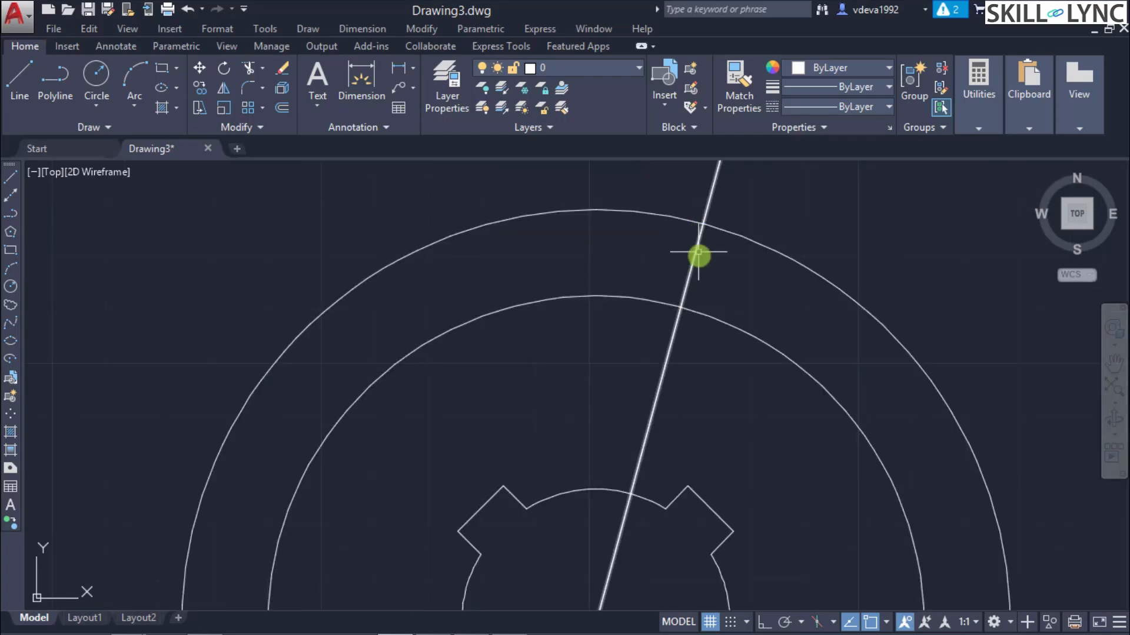
scroll(696, 253, down, 3)
scroll(709, 259, up, 2)
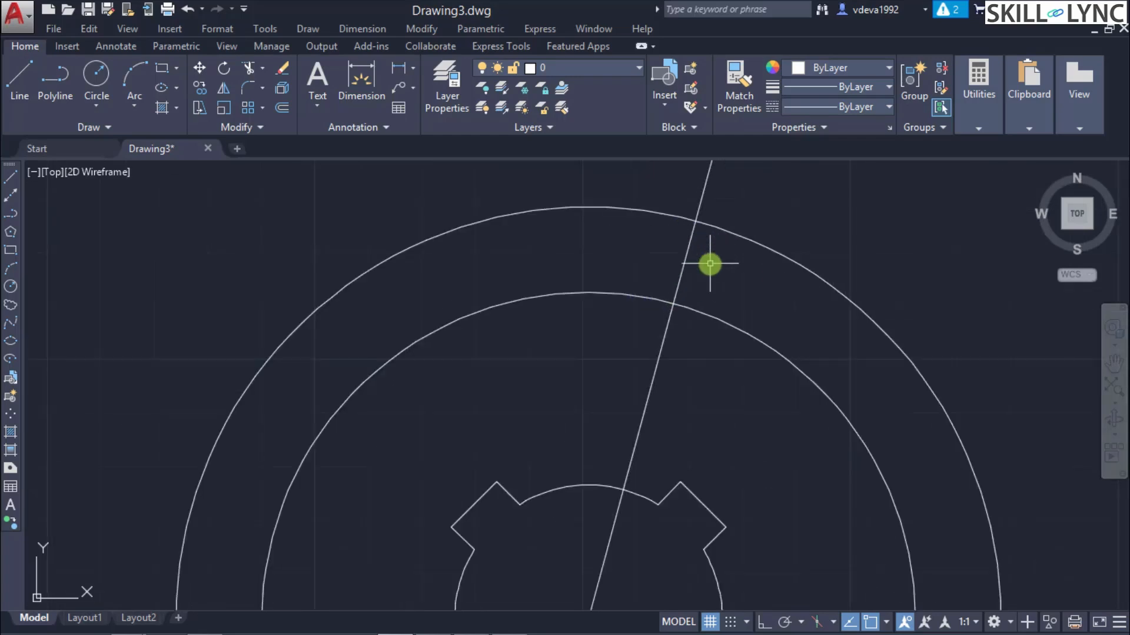
scroll(709, 262, down, 2)
click(693, 260)
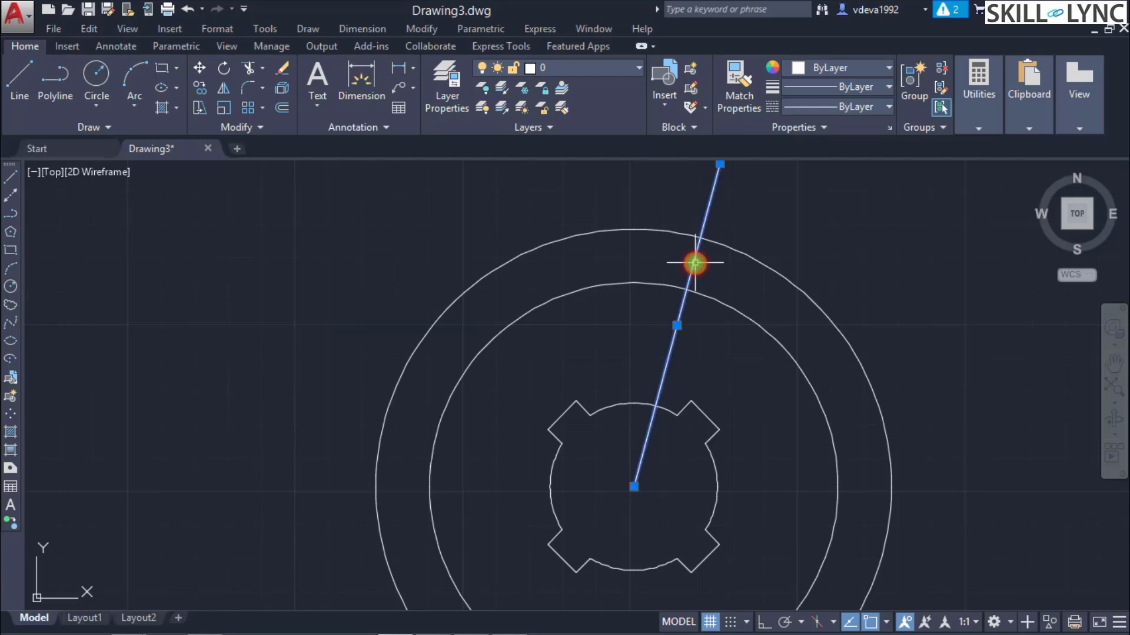
click(633, 486)
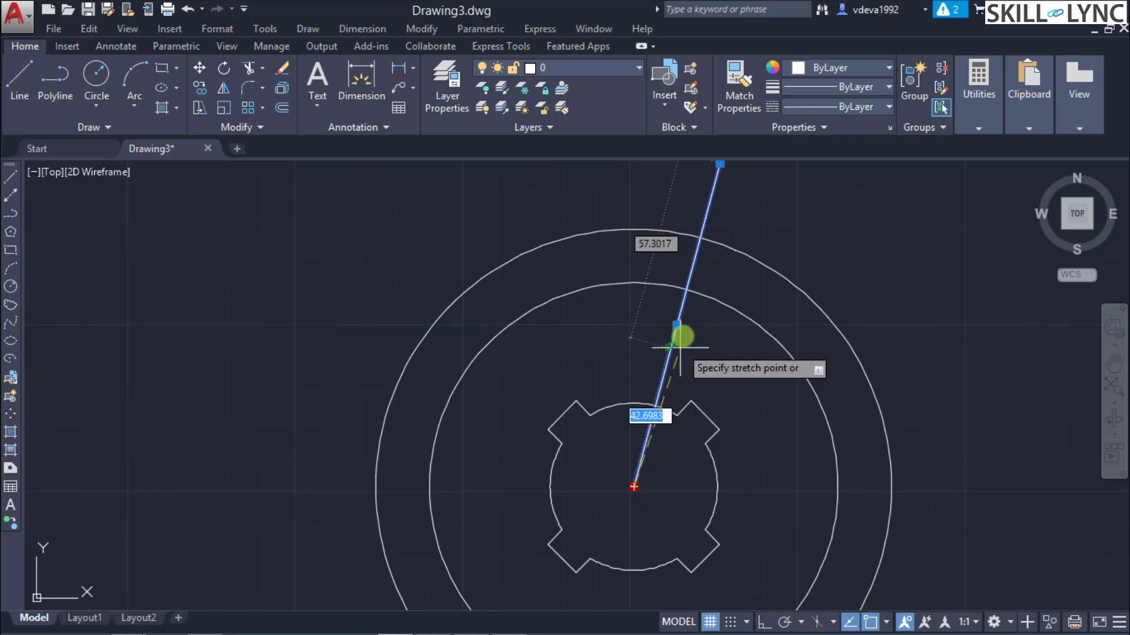
click(686, 290)
click(719, 165)
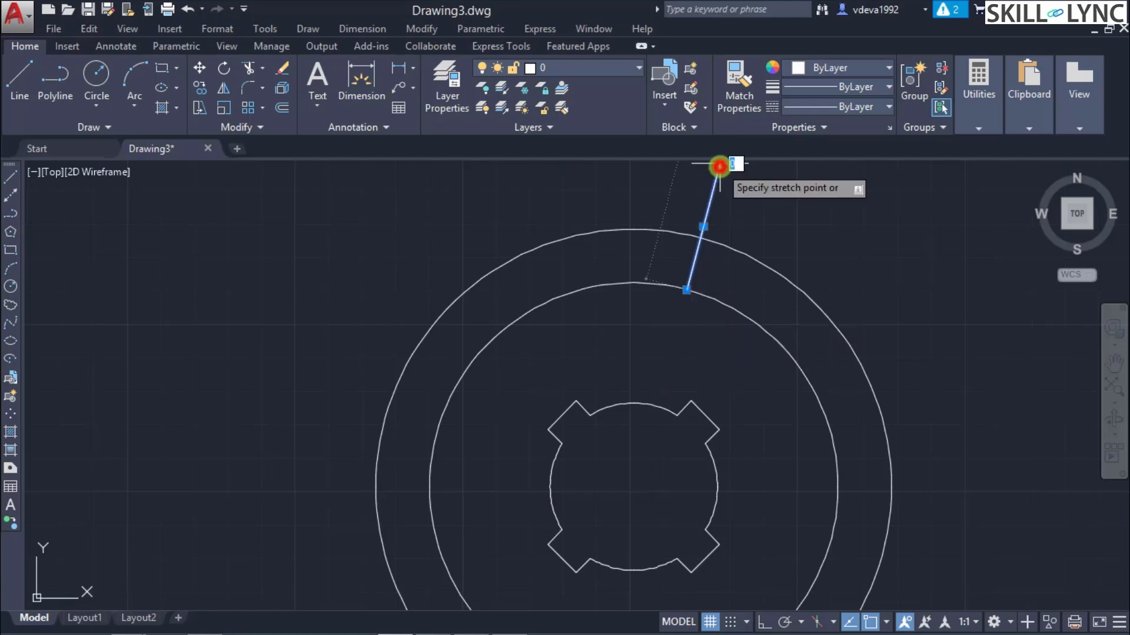
click(699, 239)
key(Escape)
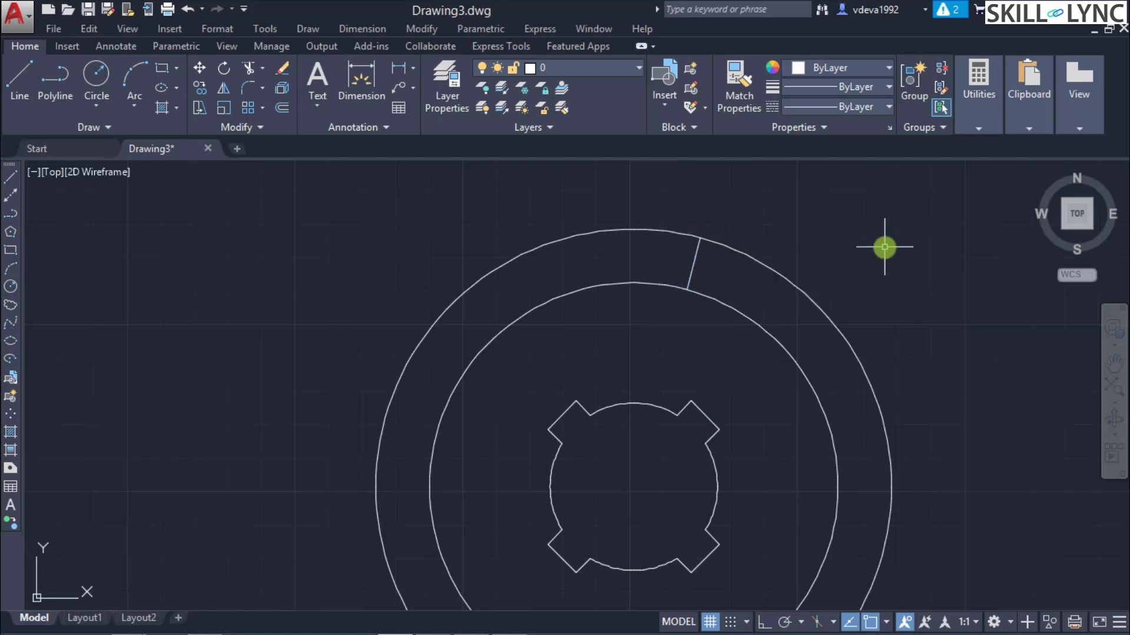
Mirror the short radial line about the vertical axis through the outline's centre with Ortho on, keeping the source line.
text(MIRROR)
key(Return)
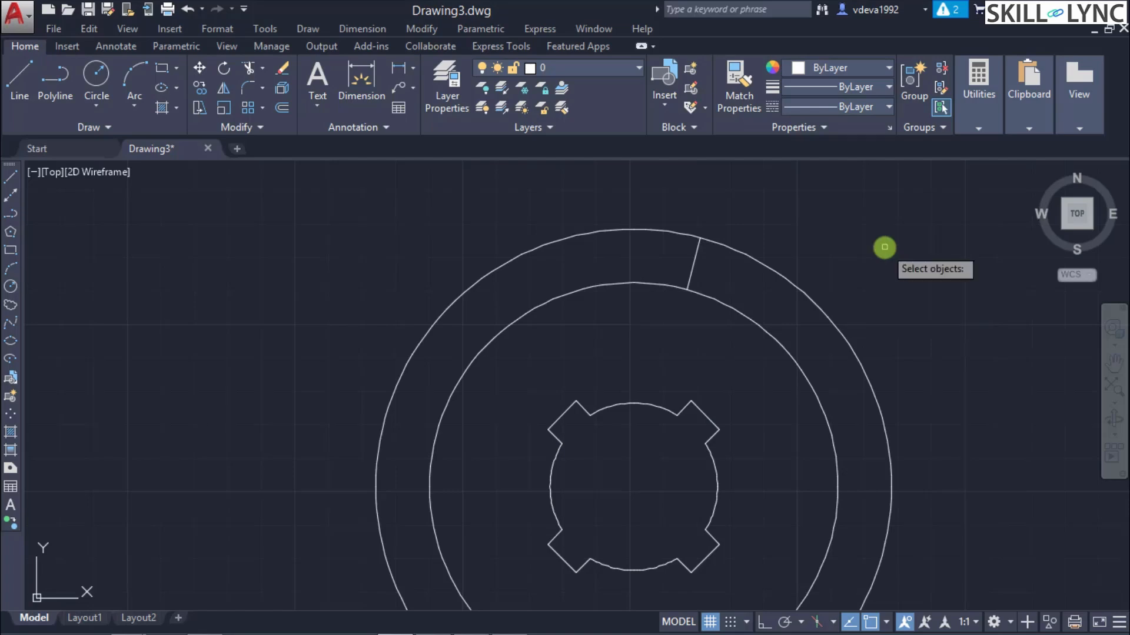
click(695, 261)
key(Return)
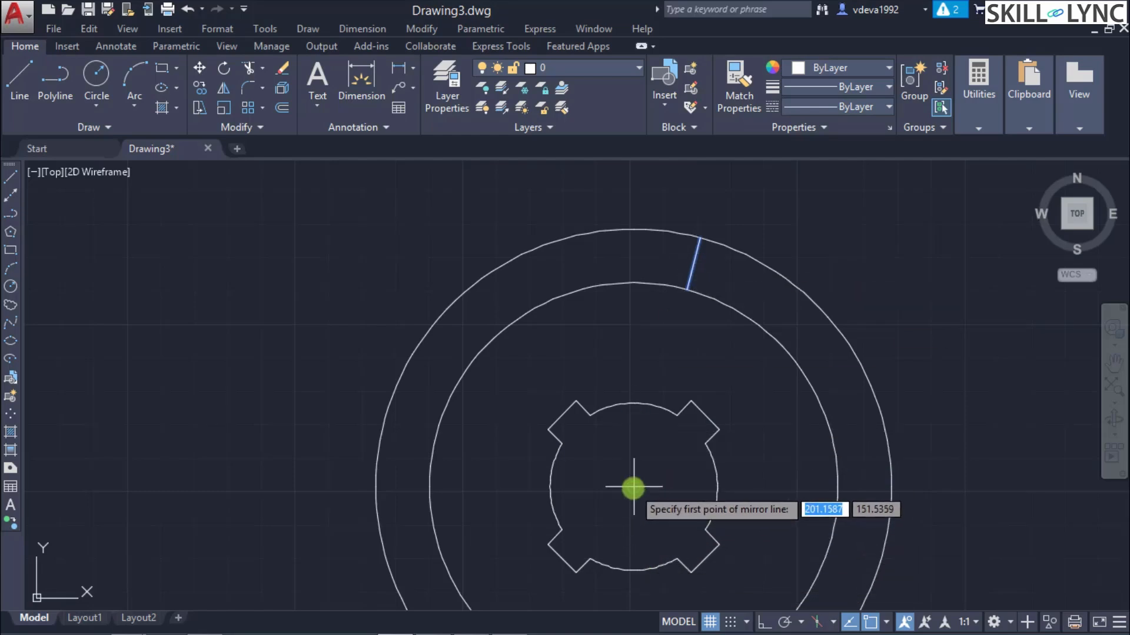
click(634, 487)
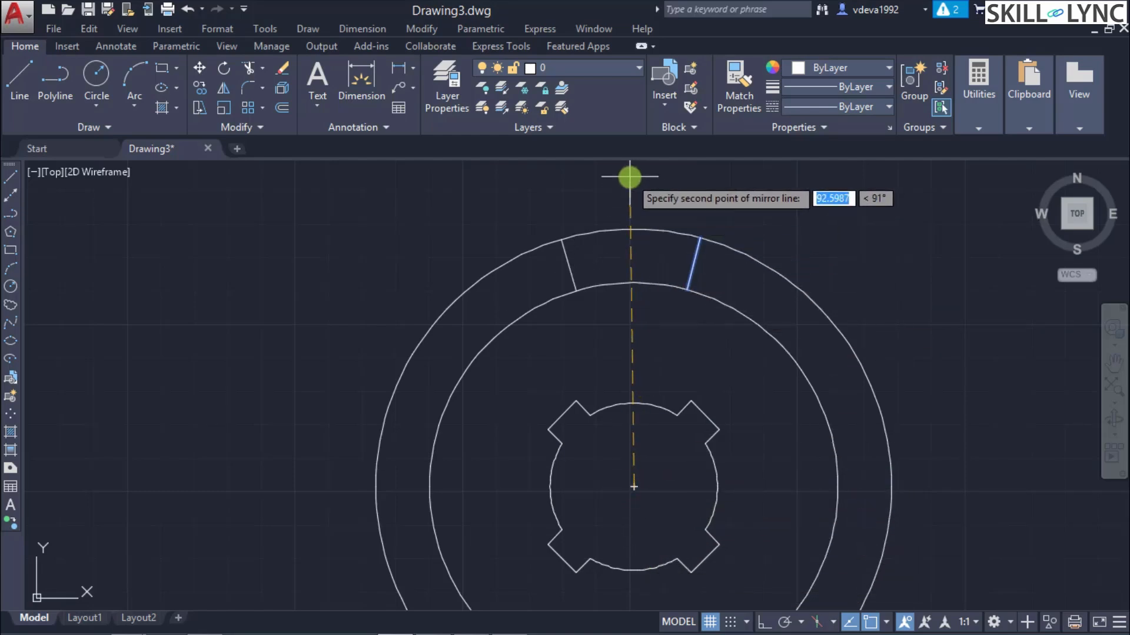
key(F8)
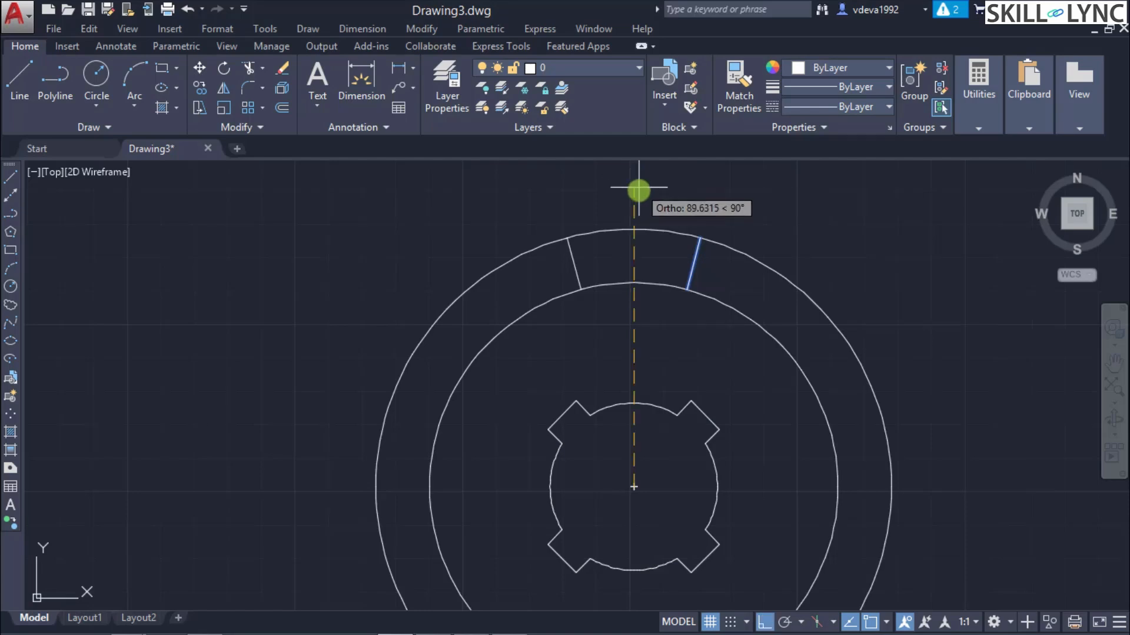
click(635, 176)
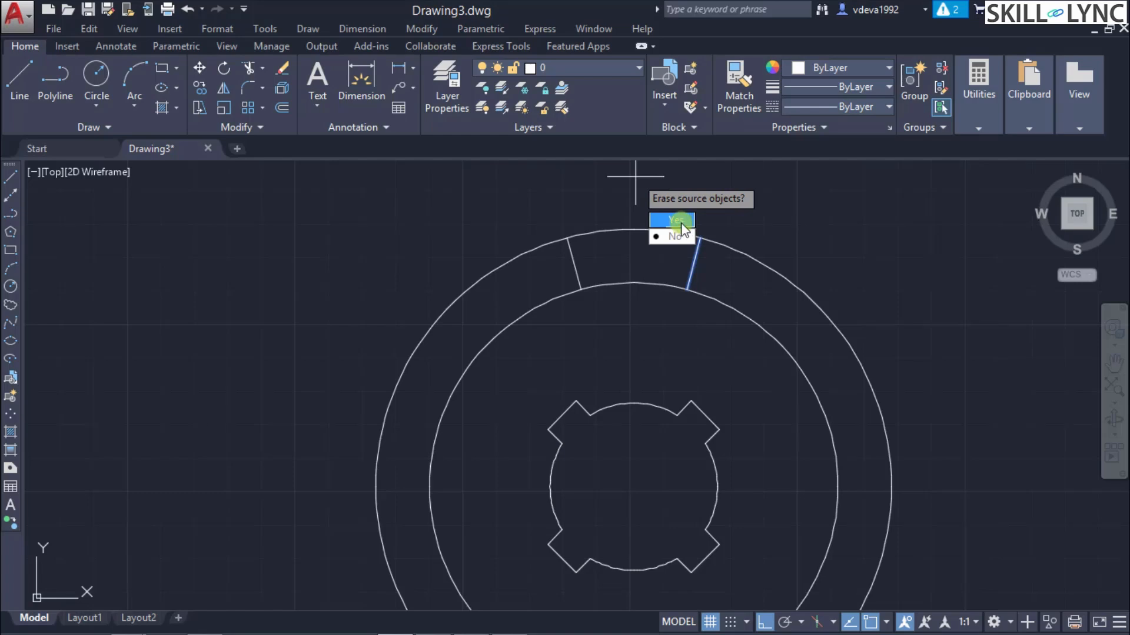
click(673, 236)
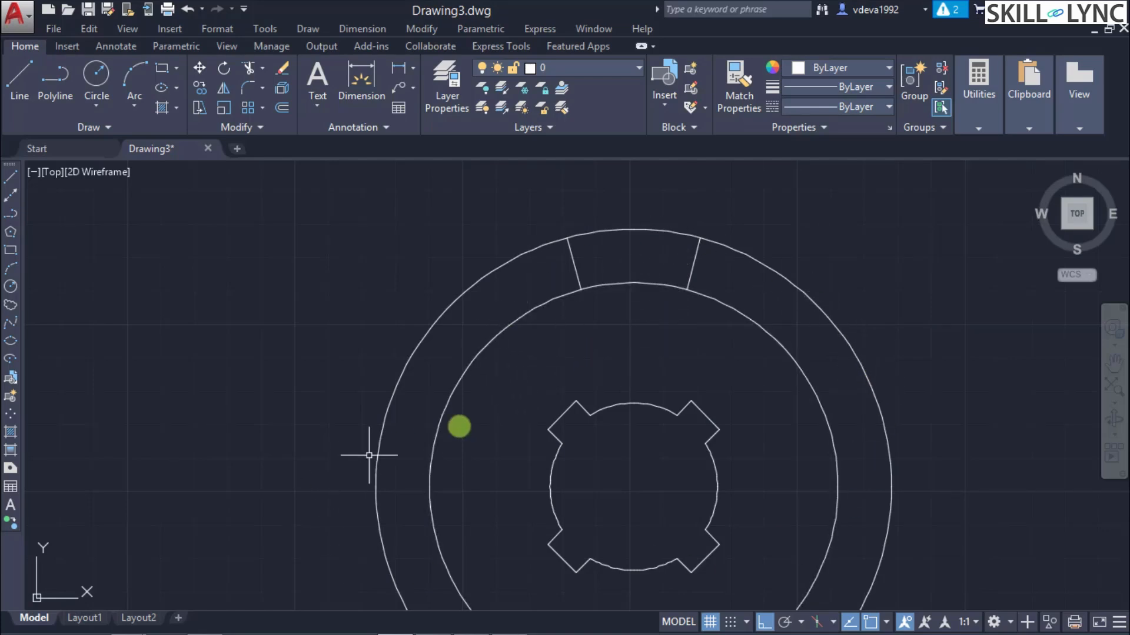
Polar array the two radial lines around the outline's centre with 4 items over 360 degrees.
text(ar)
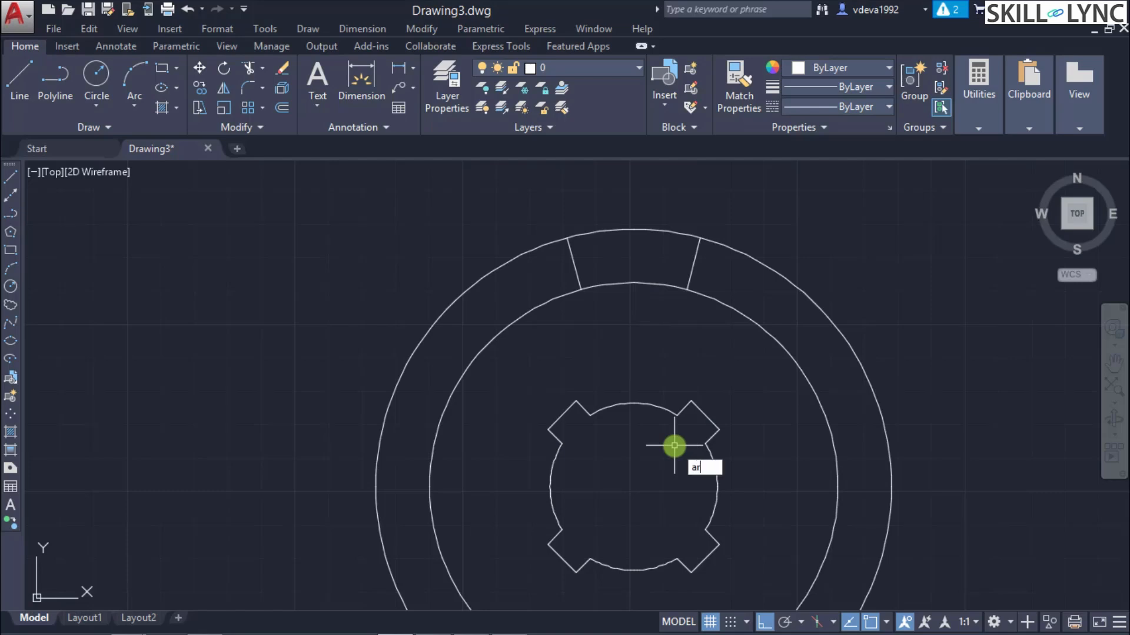
text(raypolar)
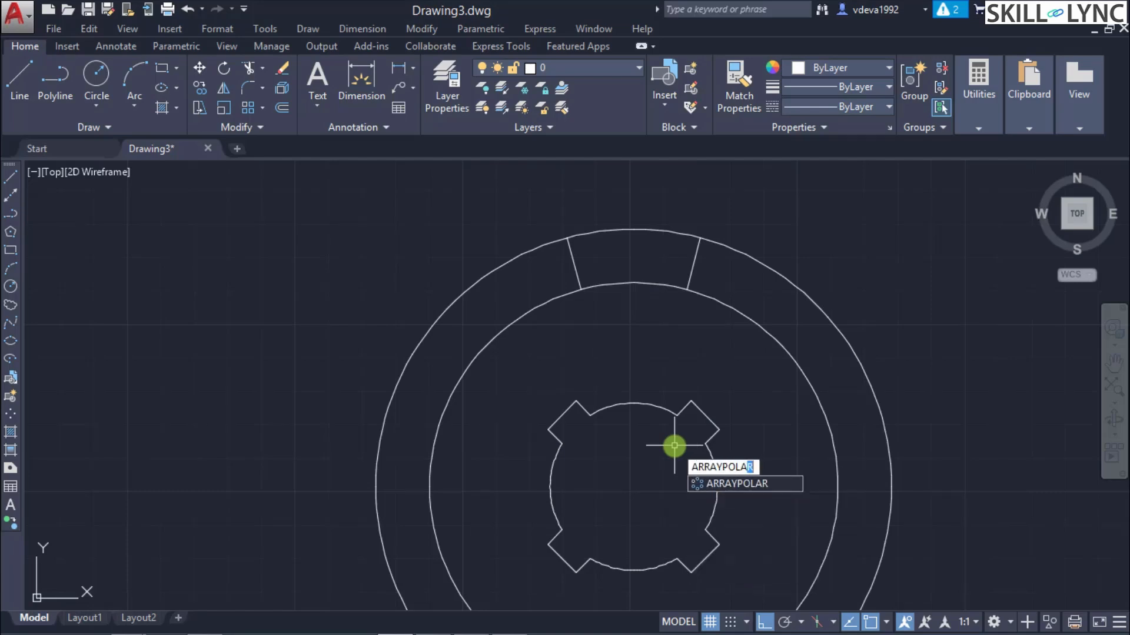
key(Return)
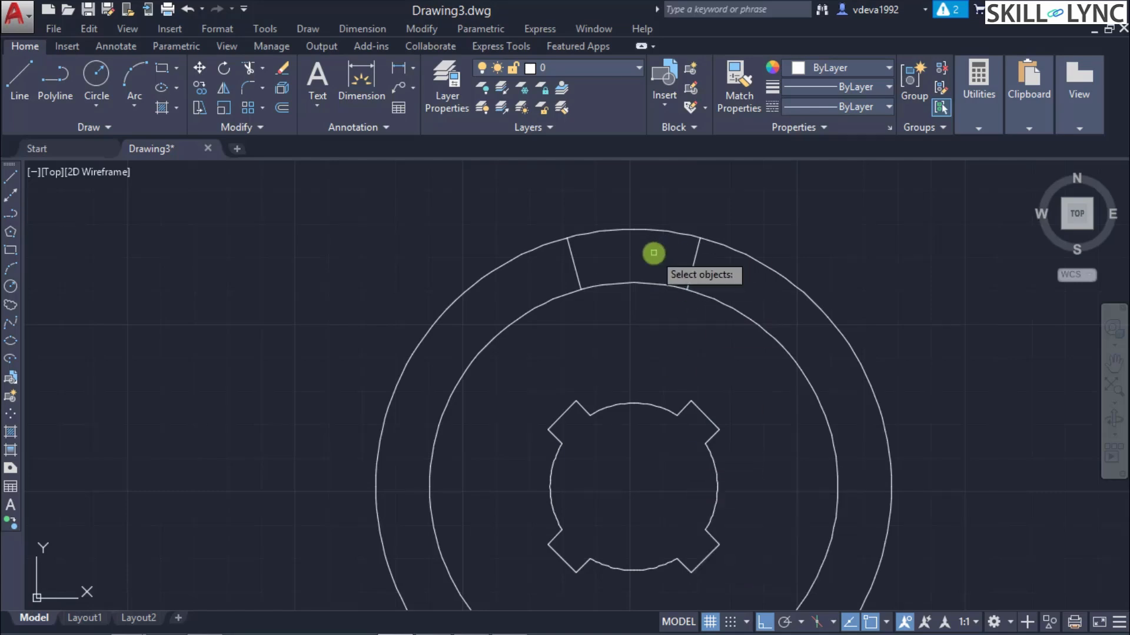
click(577, 272)
click(696, 255)
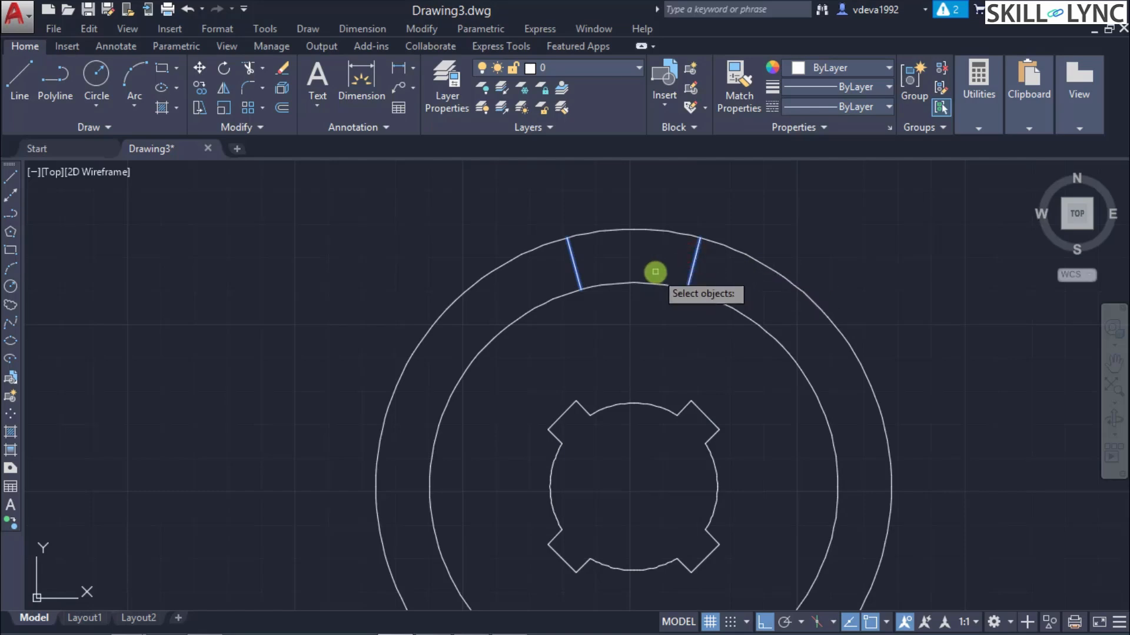
key(Return)
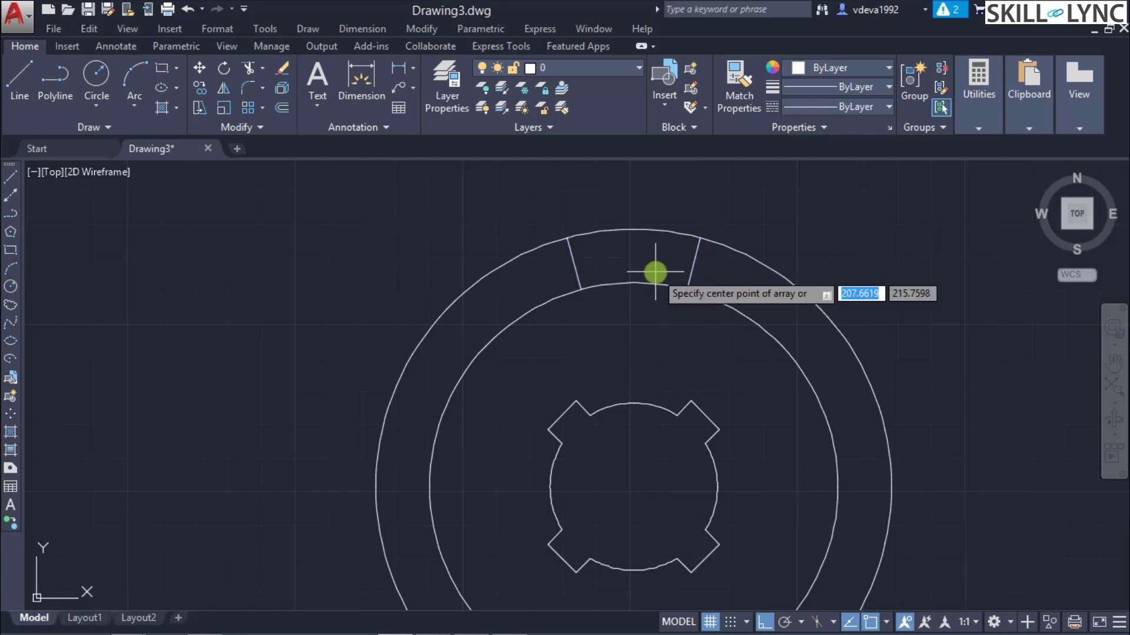
click(633, 486)
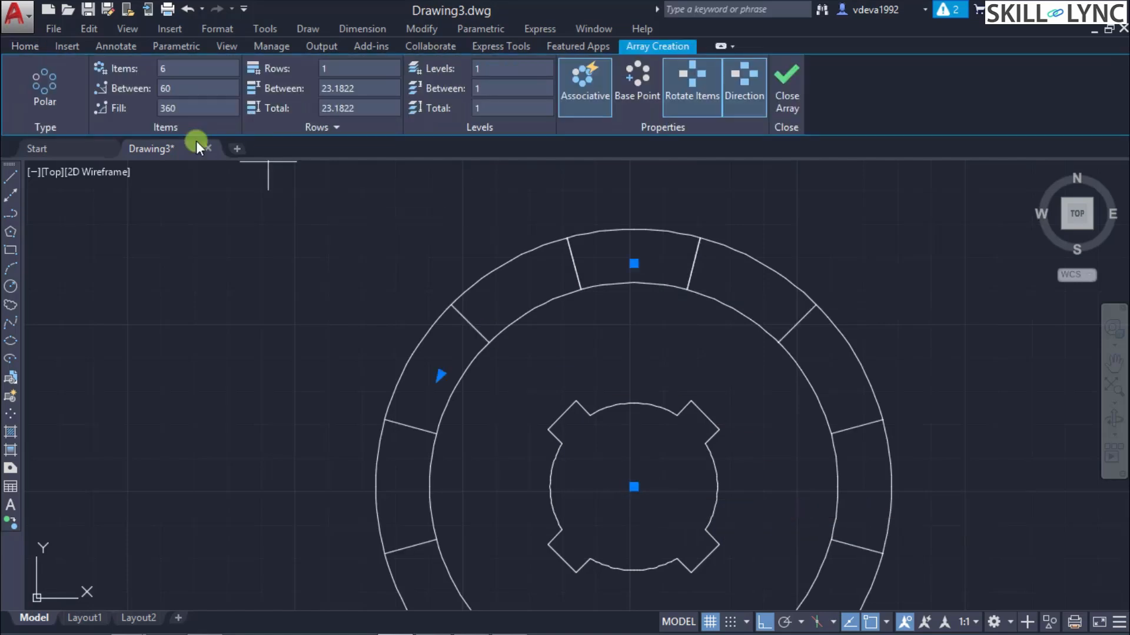
click(181, 69)
text(4)
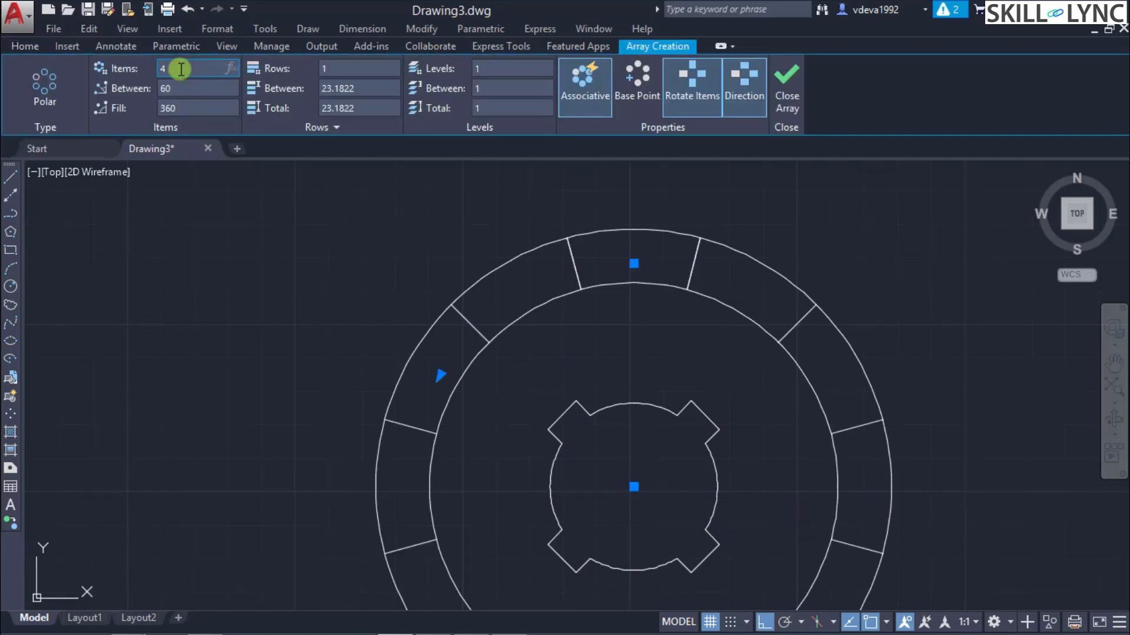
key(Return)
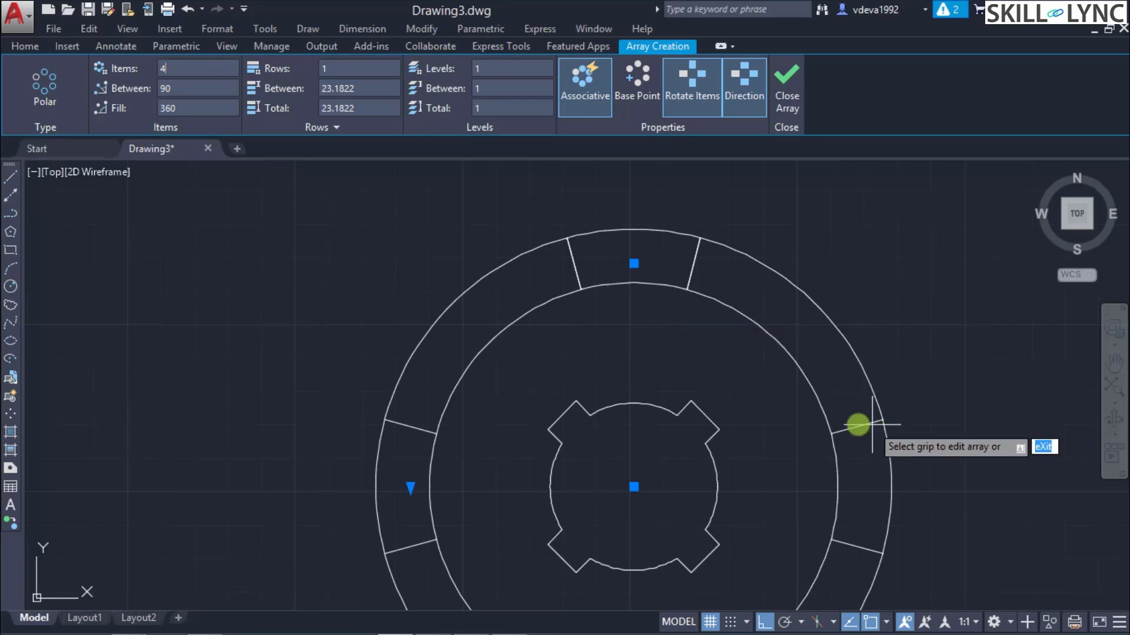
scroll(872, 424, down, 2)
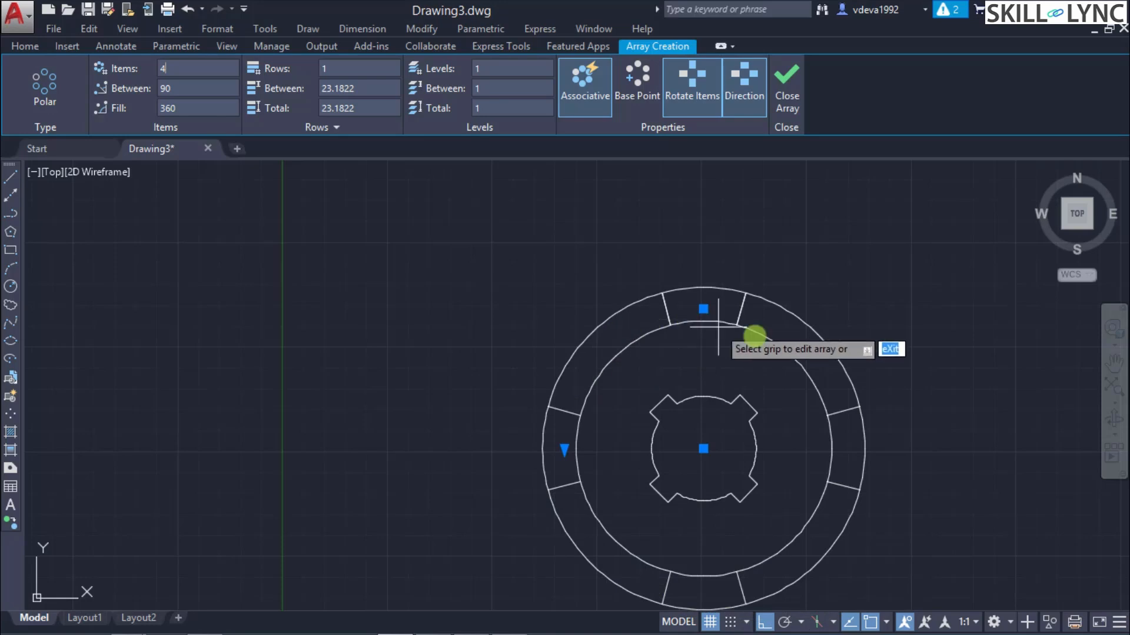
click(785, 93)
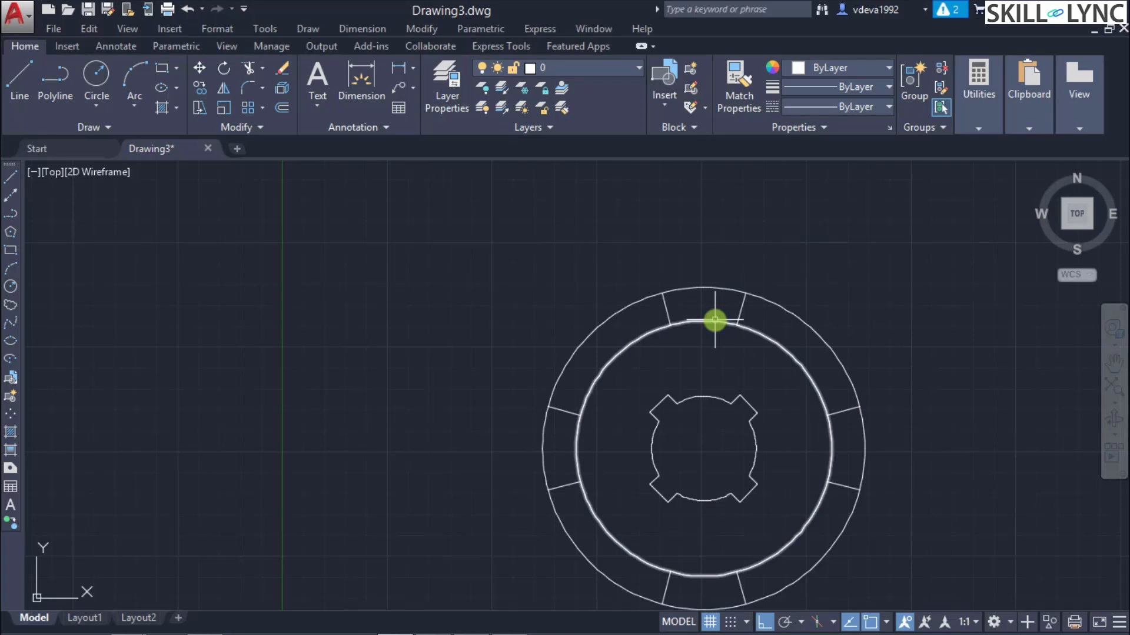
Delete the inner and outer concentric circles, leaving the arrayed radial lines.
click(774, 342)
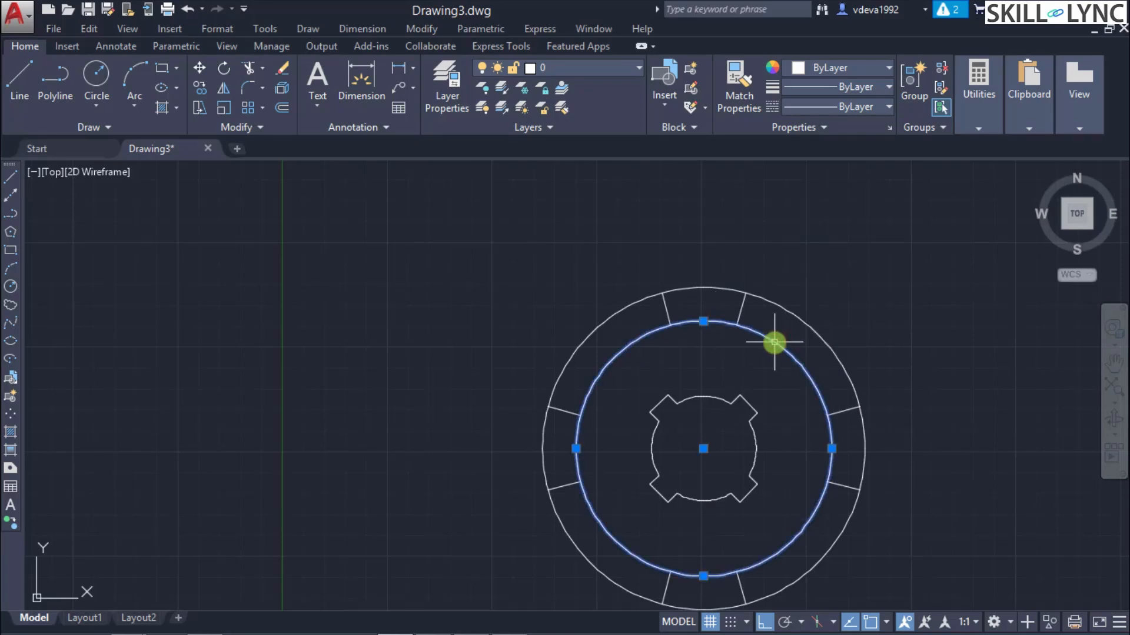
key(Delete)
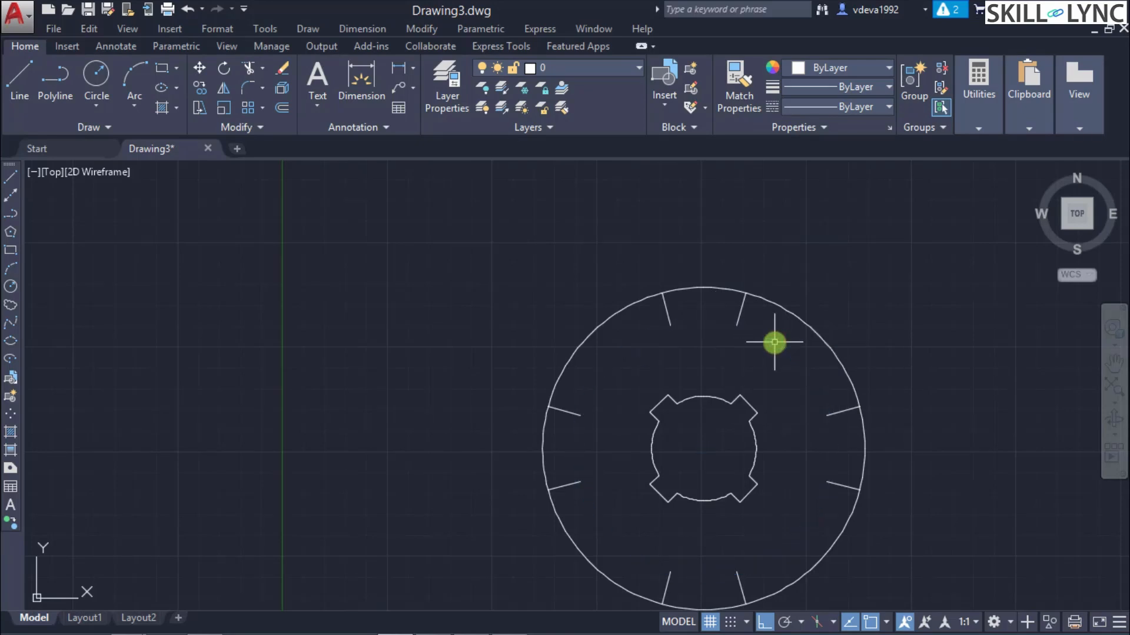
click(797, 315)
key(Delete)
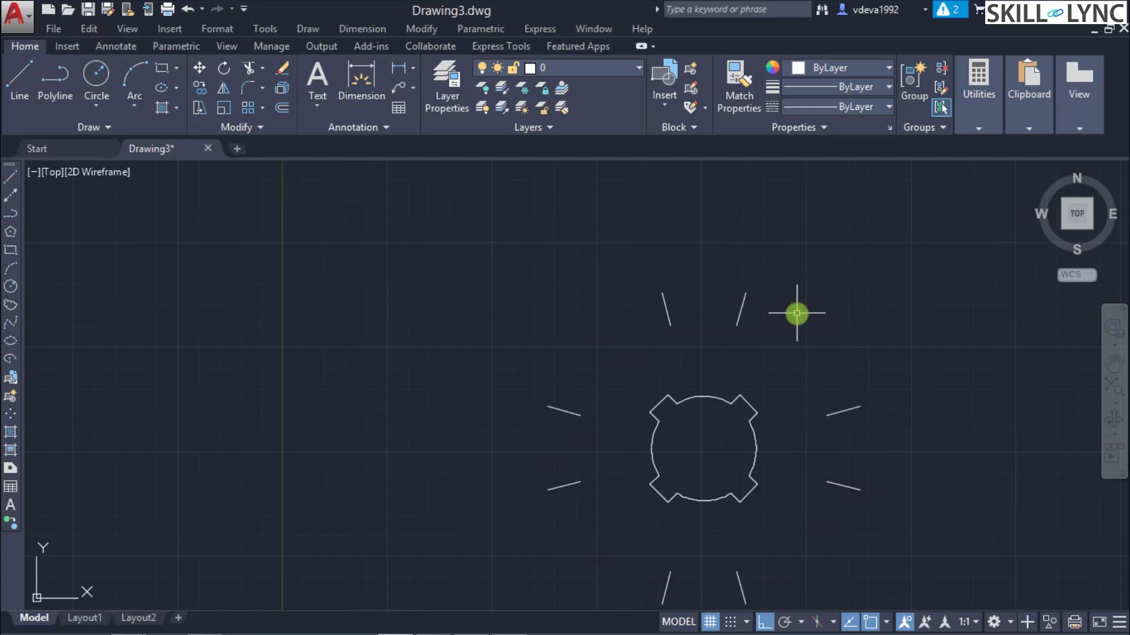
Turn Ortho off and draw an arc centred on the outline's centre, joining the inner ends of the two upper radial lines.
text(arc)
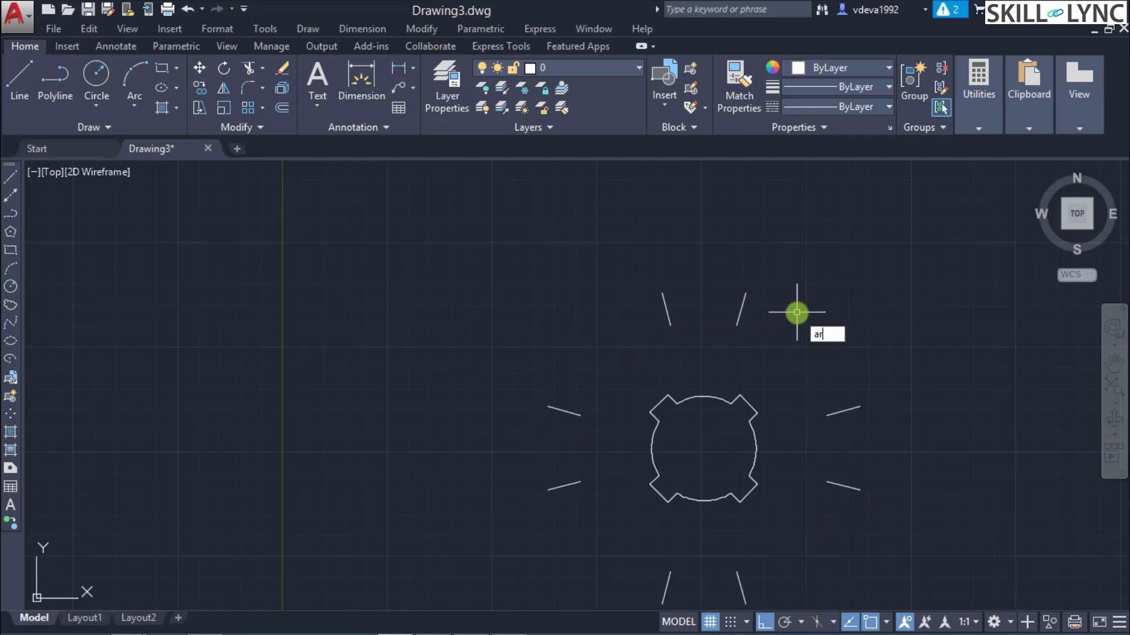
key(Return)
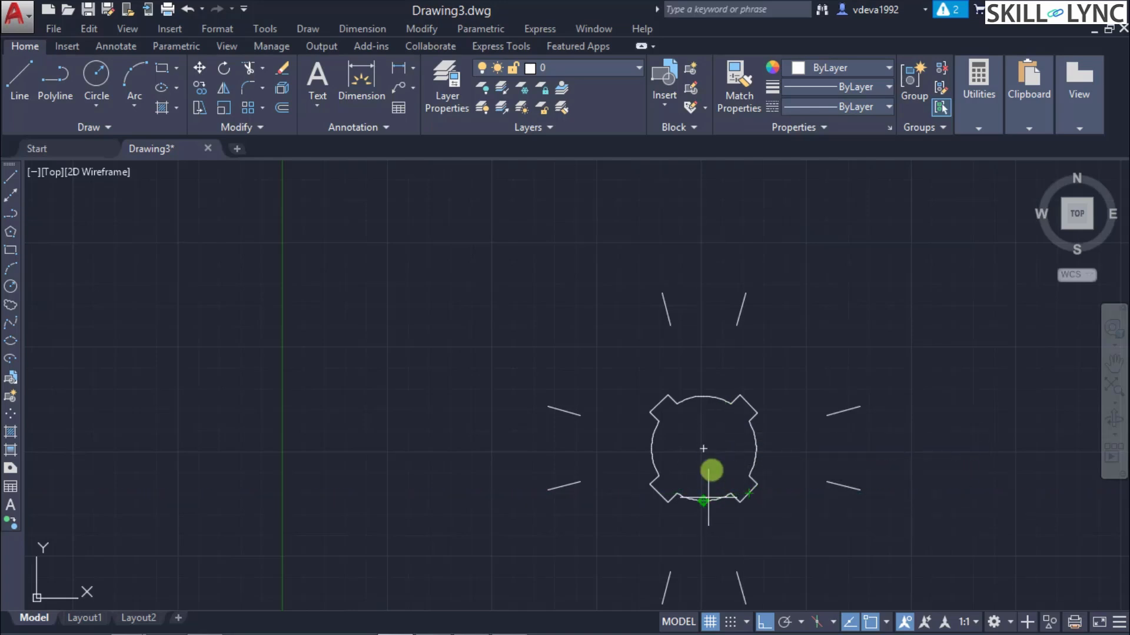
text(c)
key(Return)
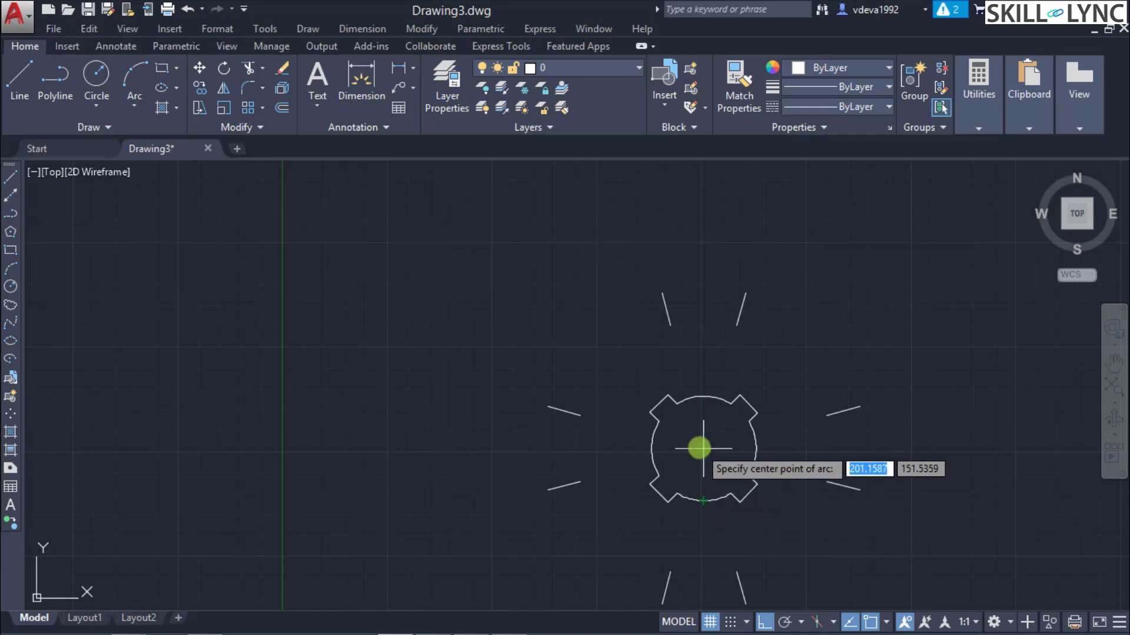
click(703, 449)
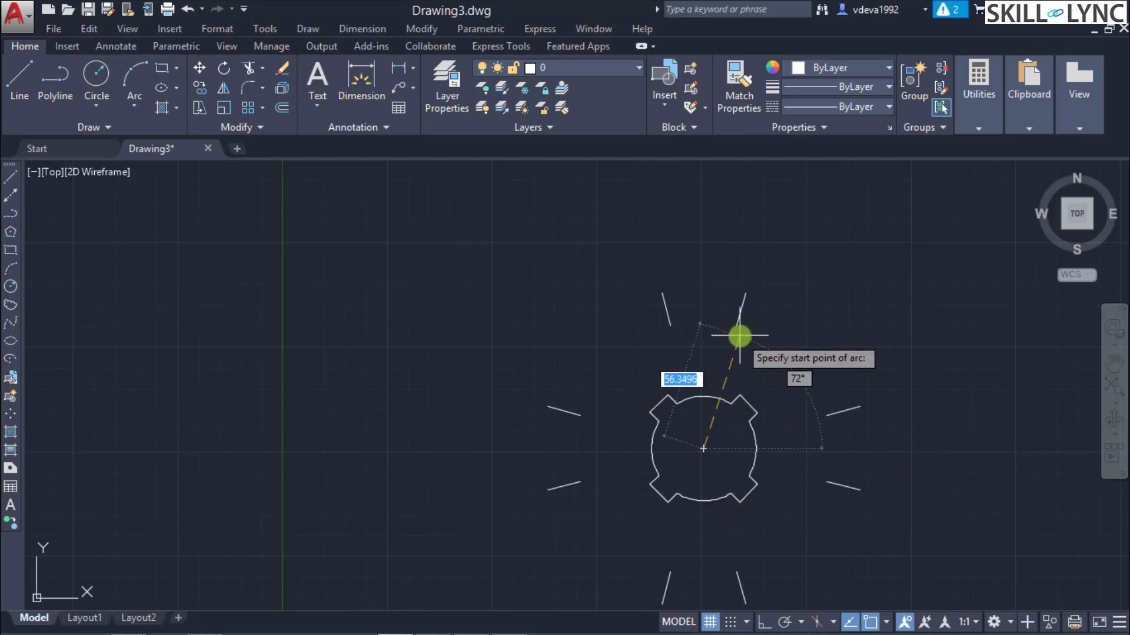
key(F8)
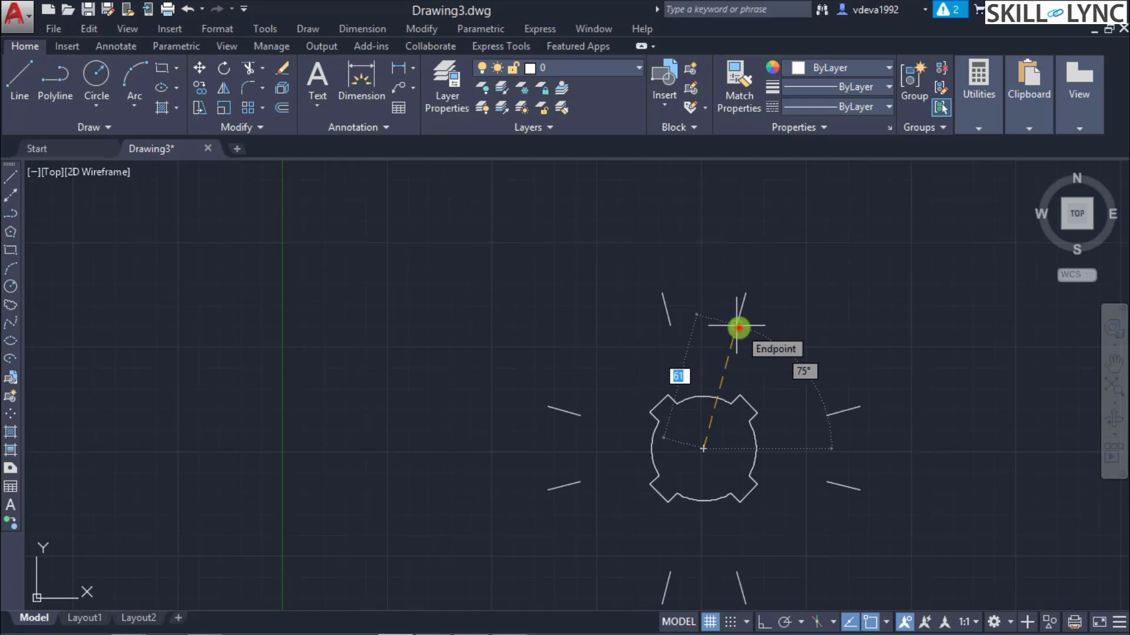
click(680, 324)
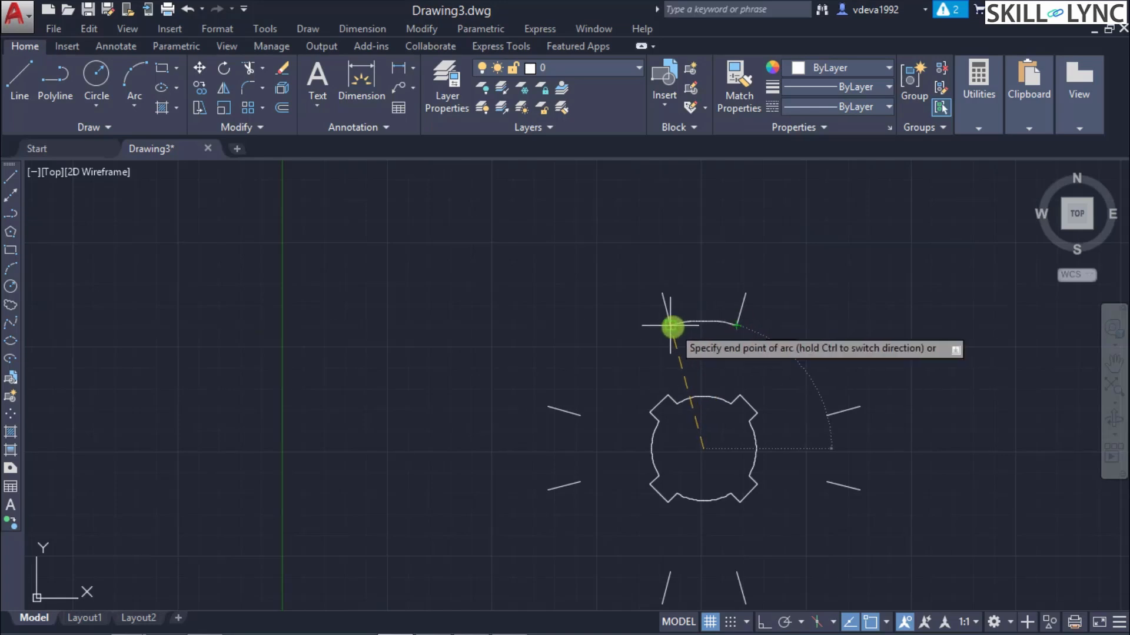
click(671, 326)
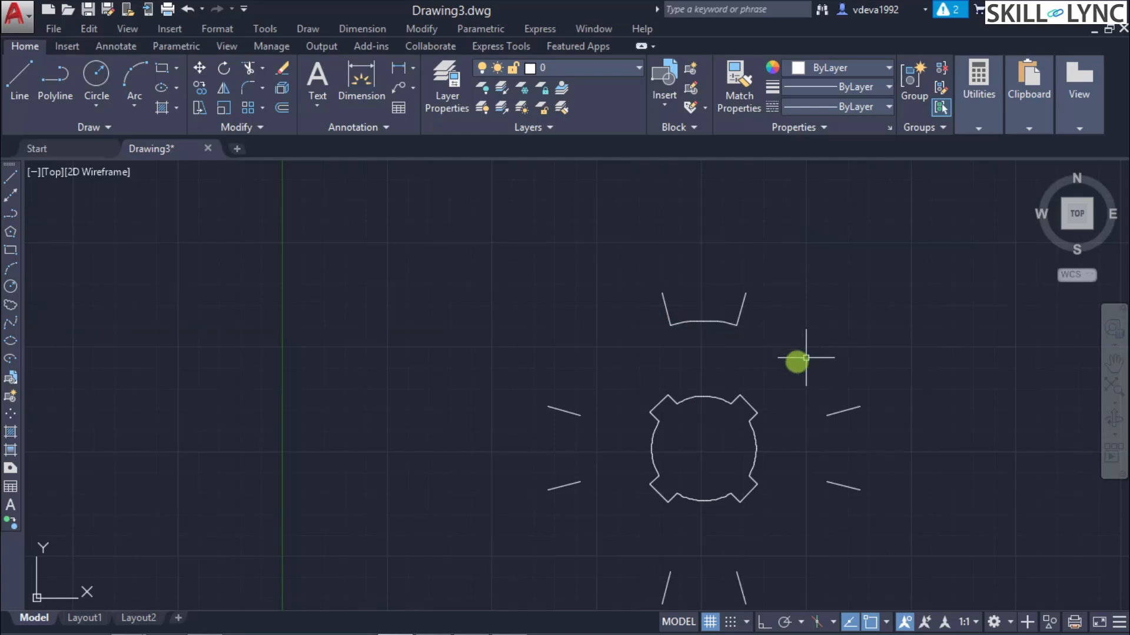
Draw an arc about the outline's centre from the upper-right 15° radial line's outer end to the 75° line's outer end.
text(arc)
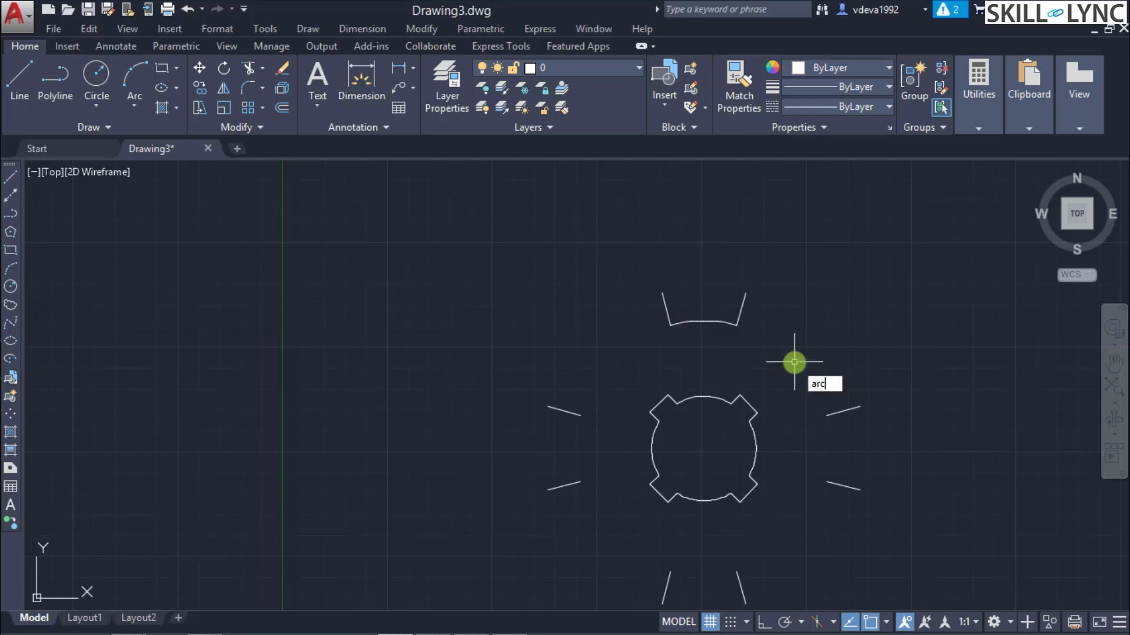
key(Return)
text(v)
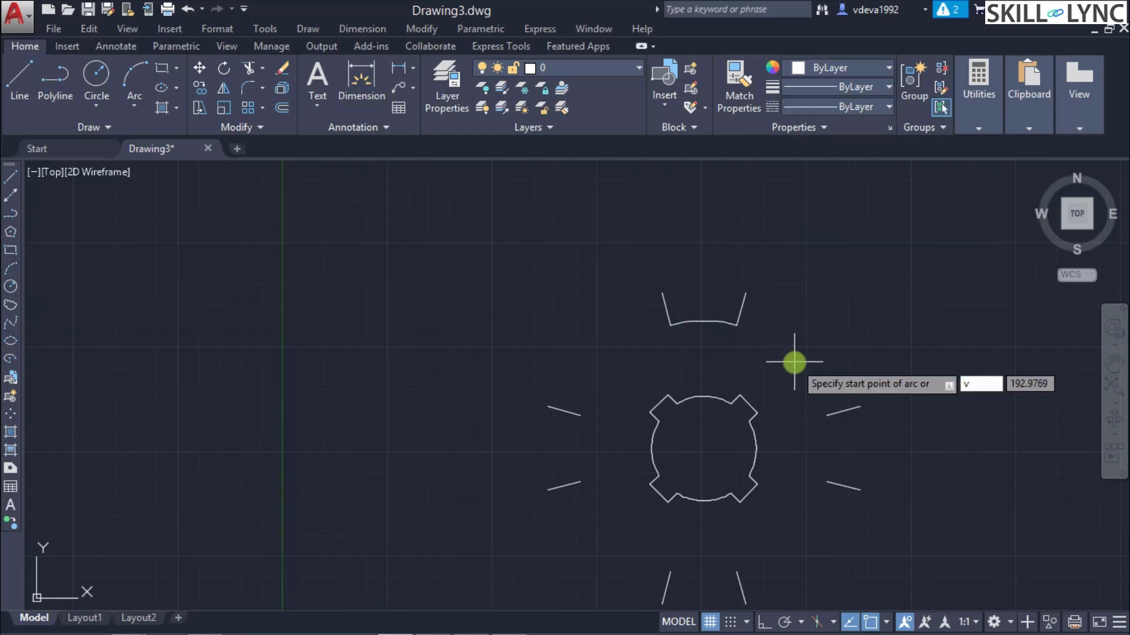
key(BackSpace)
text(c)
key(Return)
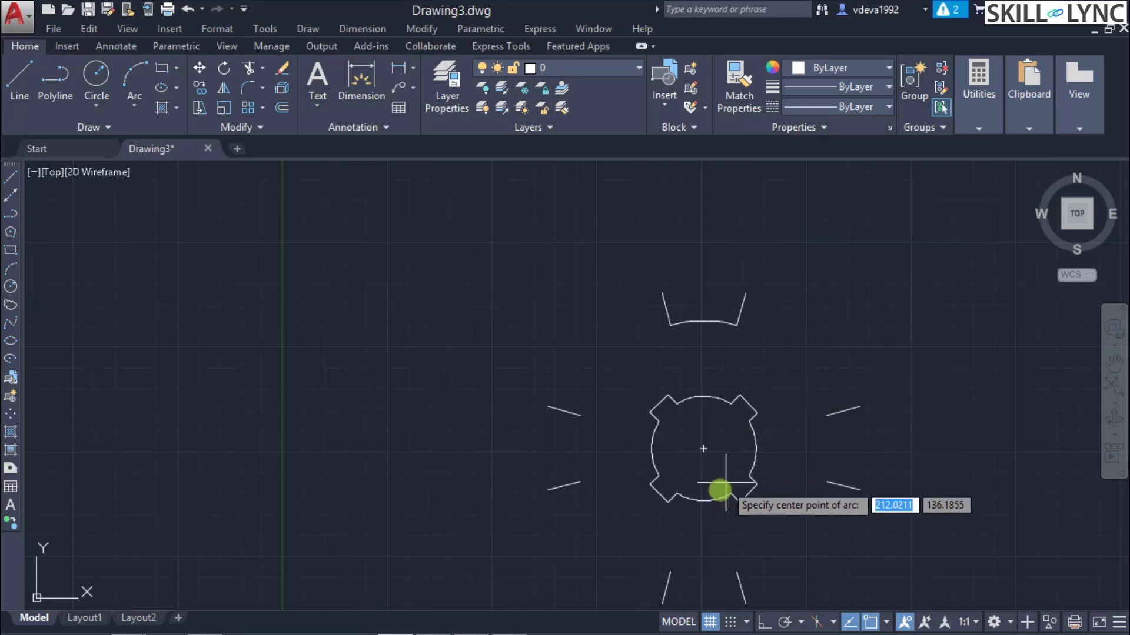
click(704, 450)
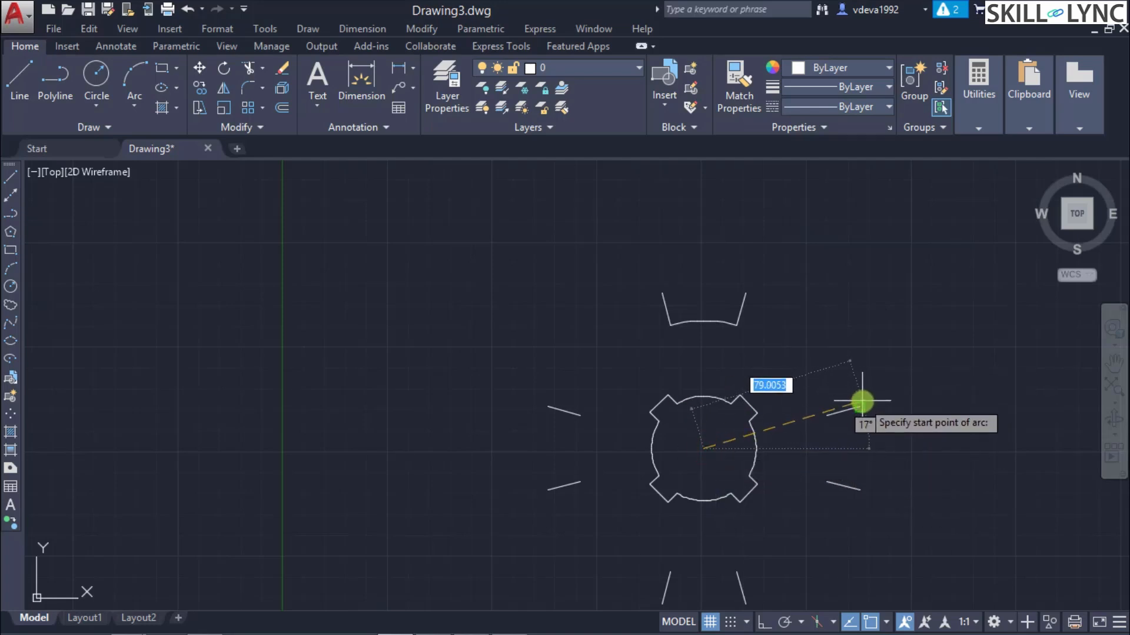
click(860, 405)
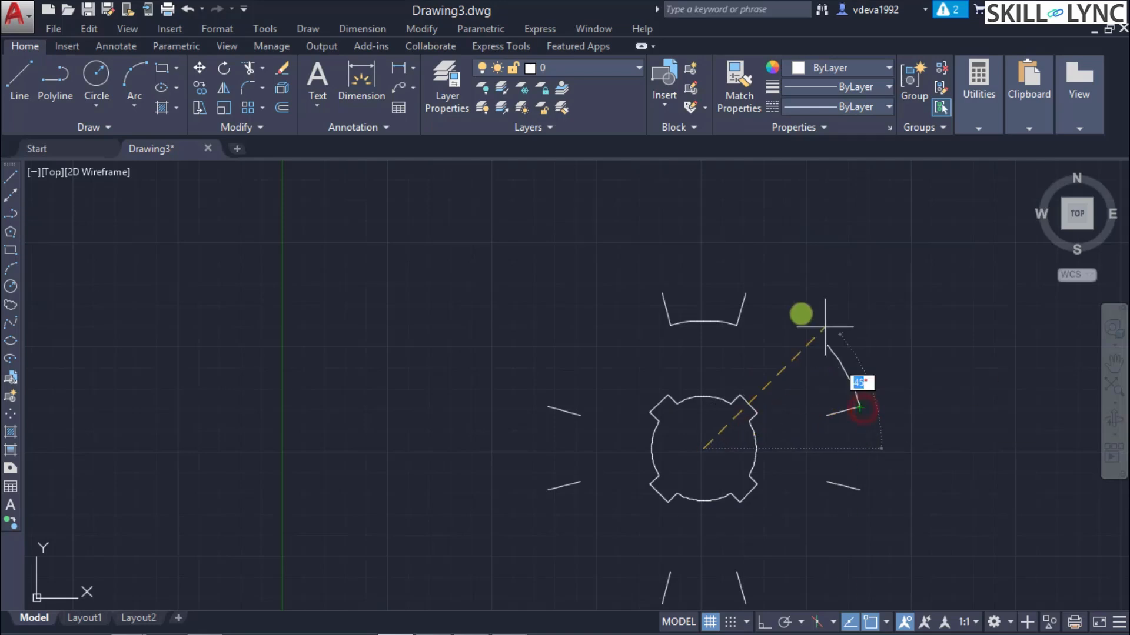
click(746, 294)
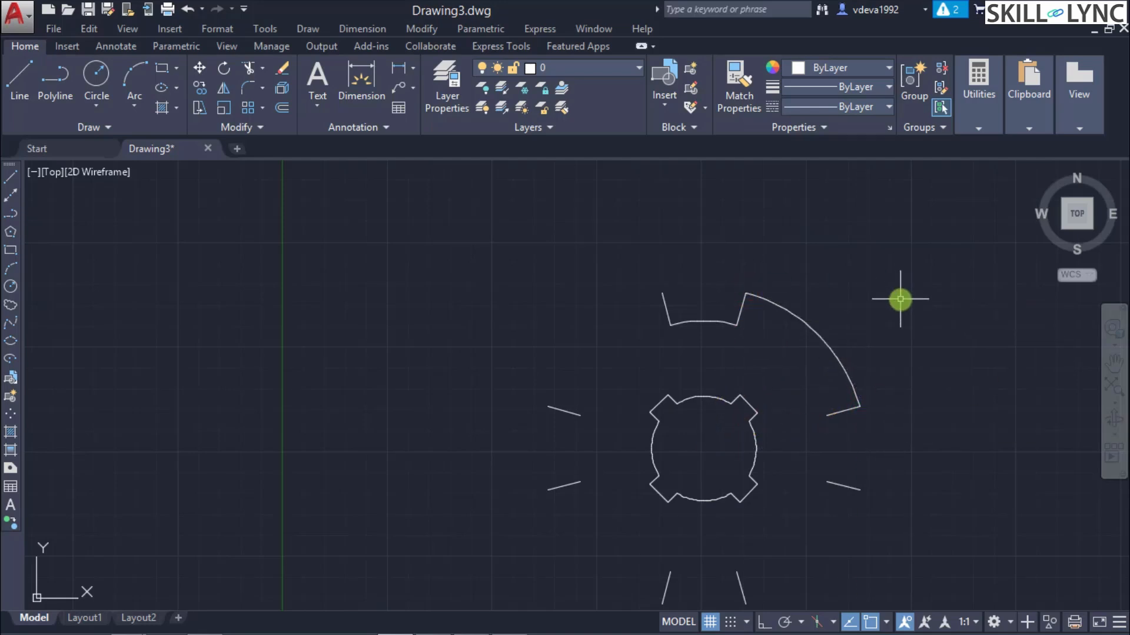
Polar array the inner and outer arcs around the outline's centre with 4 items over 360 degrees.
text(ARRAYPOL)
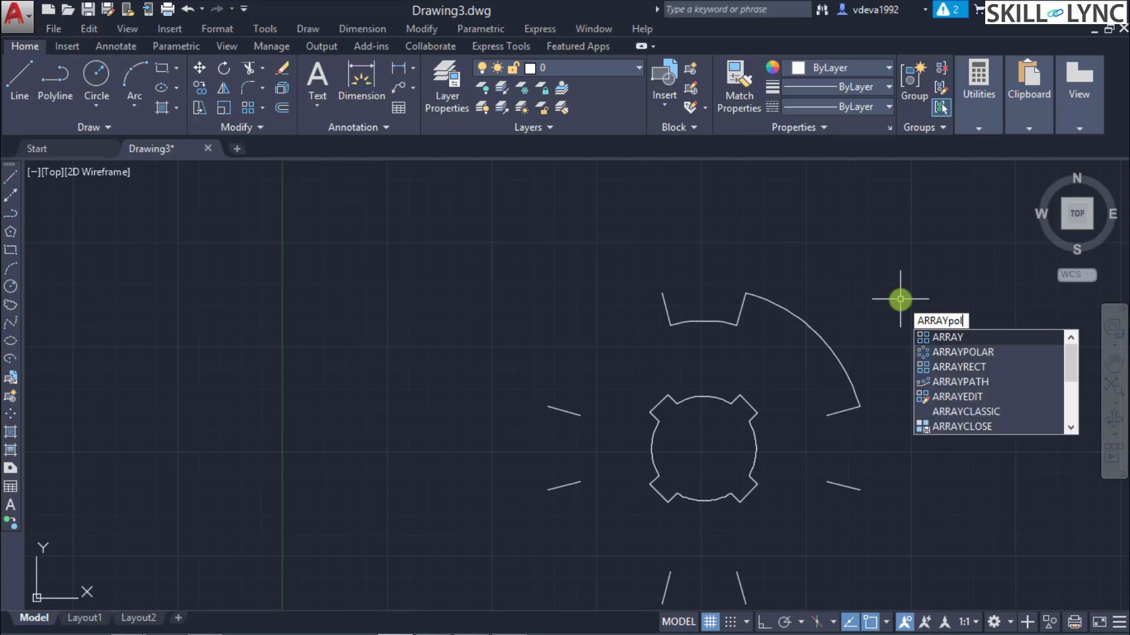
key(Return)
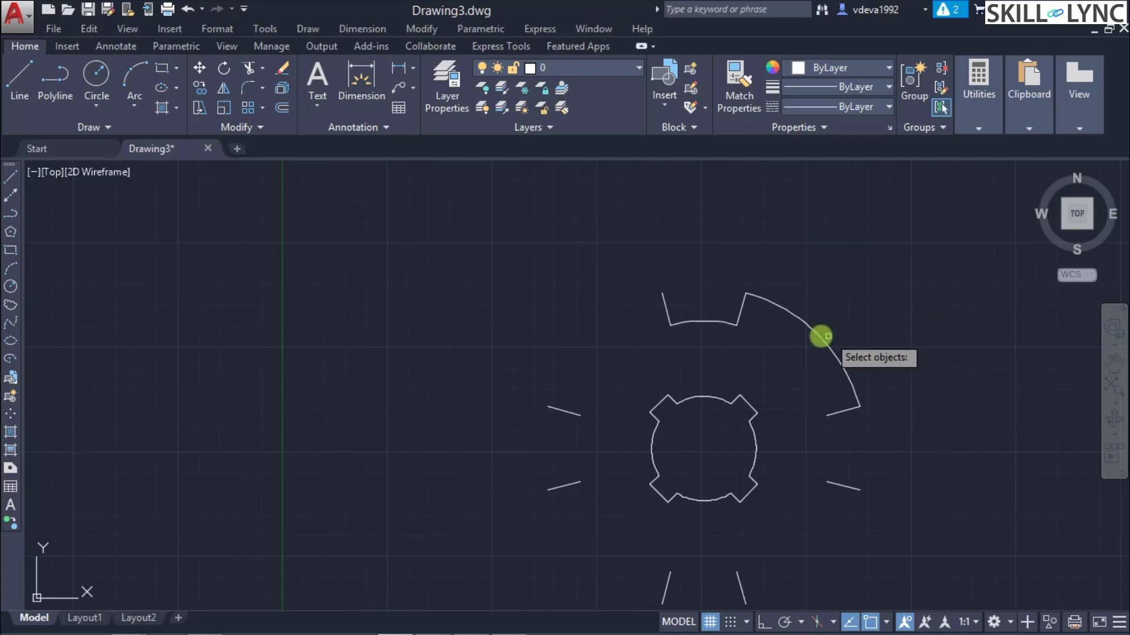
click(692, 318)
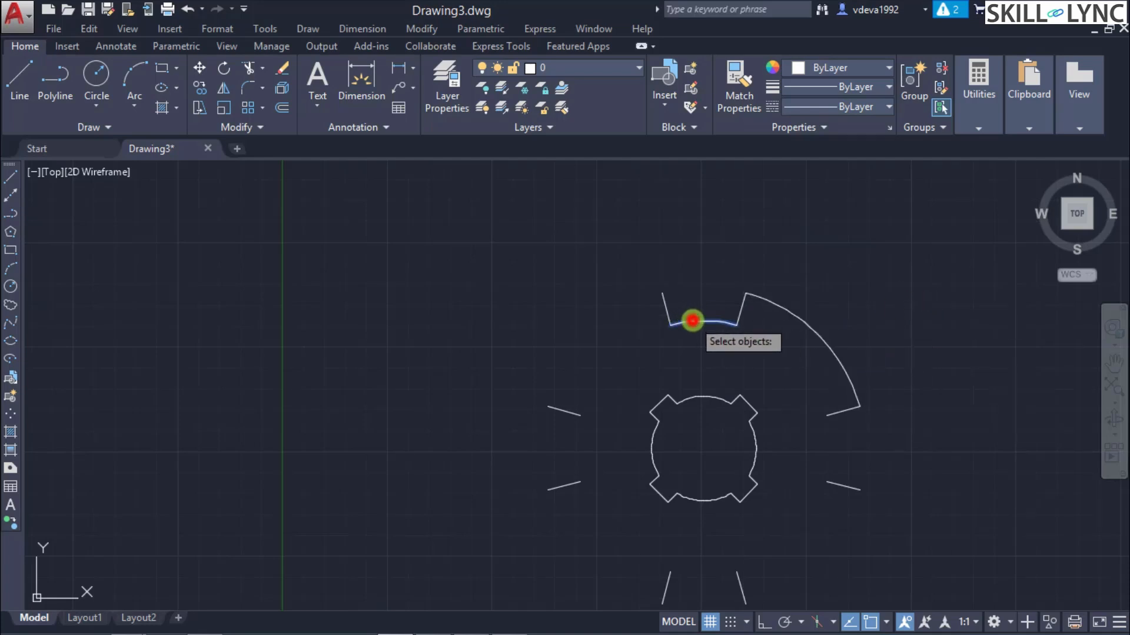
click(781, 300)
key(Return)
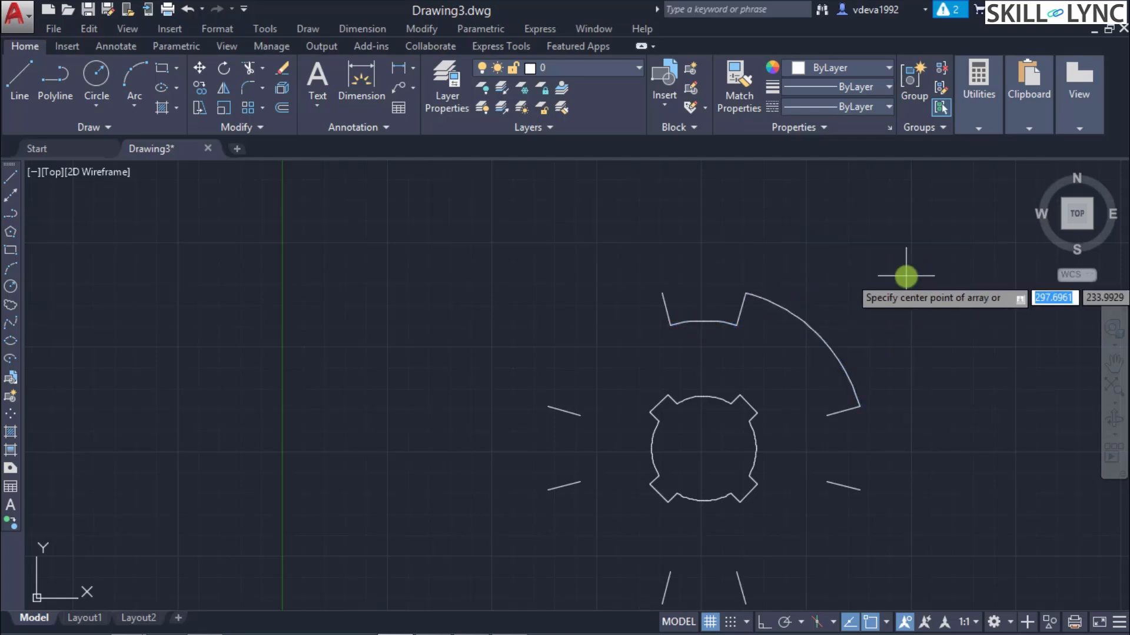
click(700, 450)
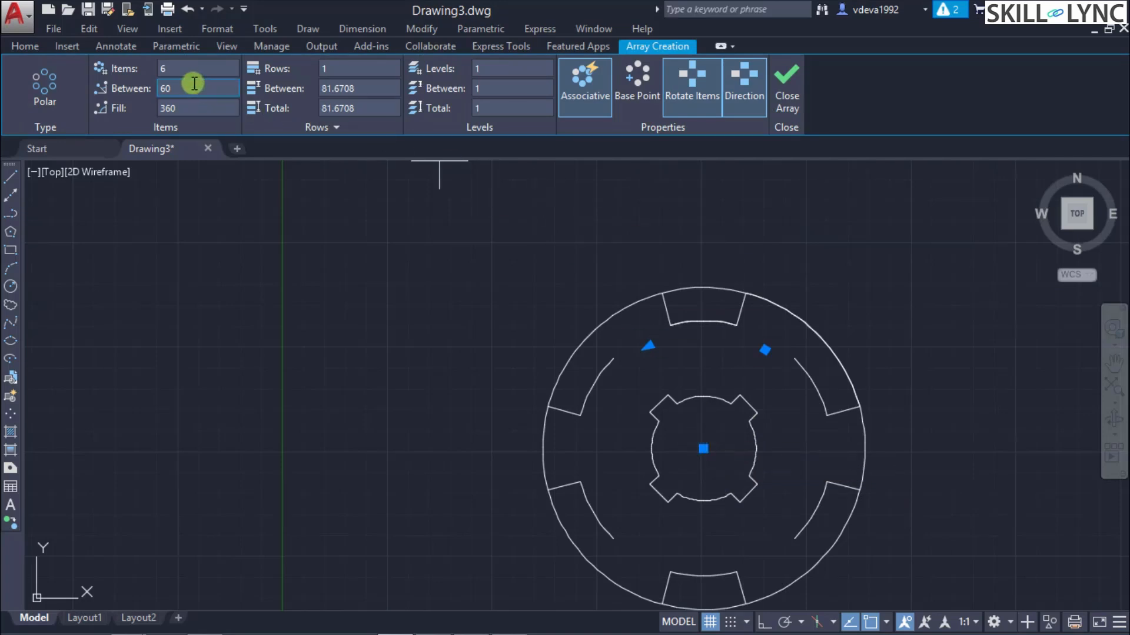
click(192, 69)
text(4)
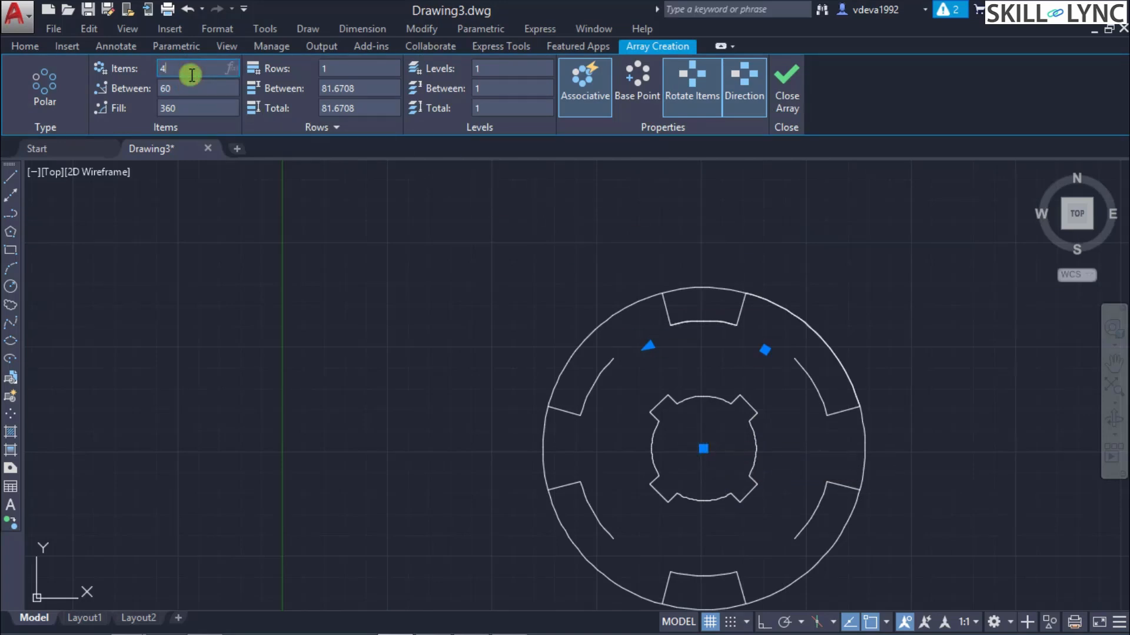
click(188, 91)
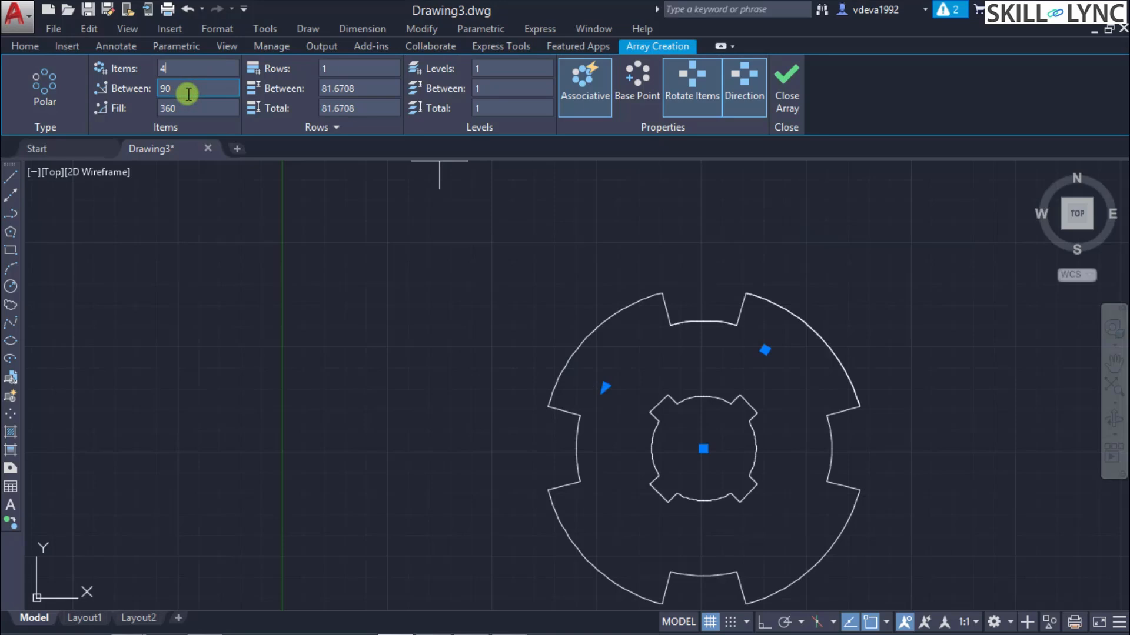
key(Return)
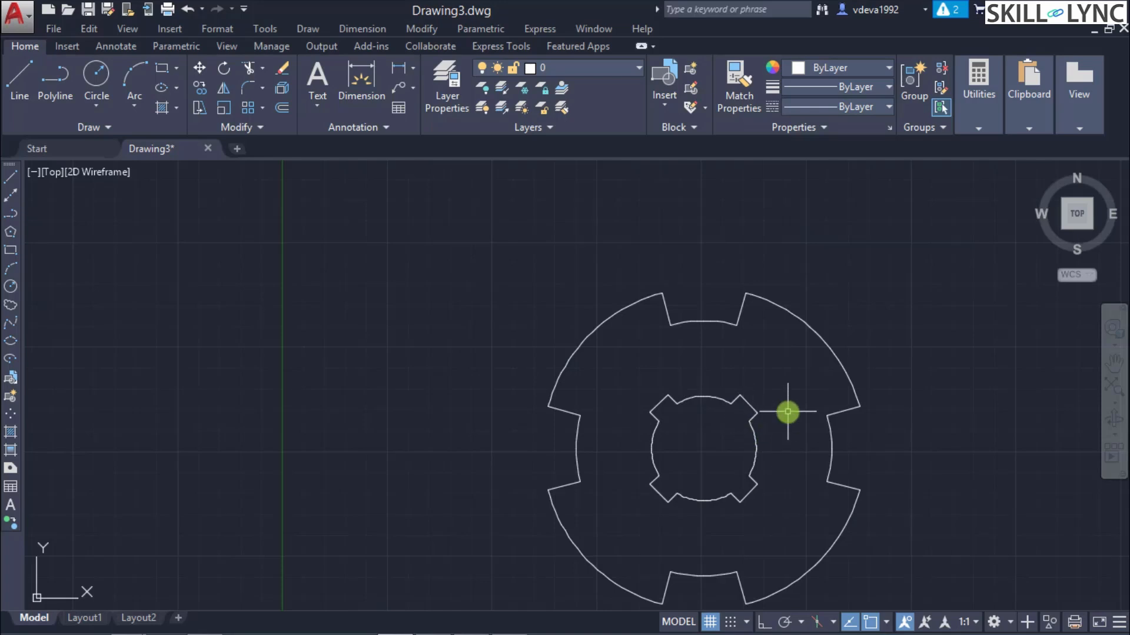
Draw a 12-diameter circle with its centre offset 61 units at 60° from the outline's centre, using the From snap override.
text(c)
key(Return)
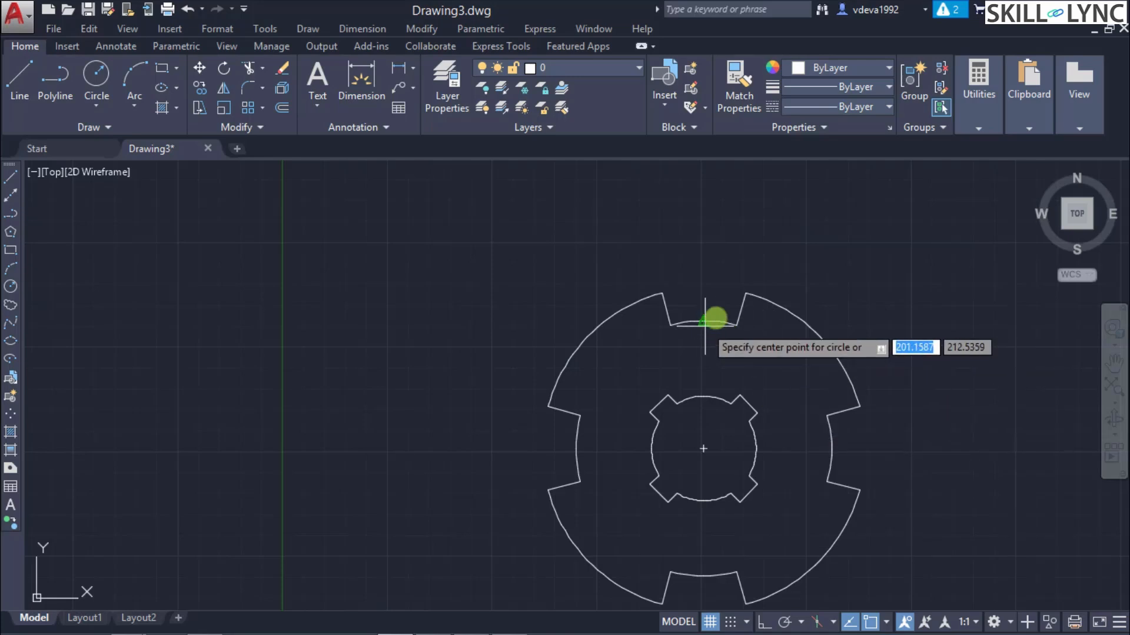
right_click(777, 353)
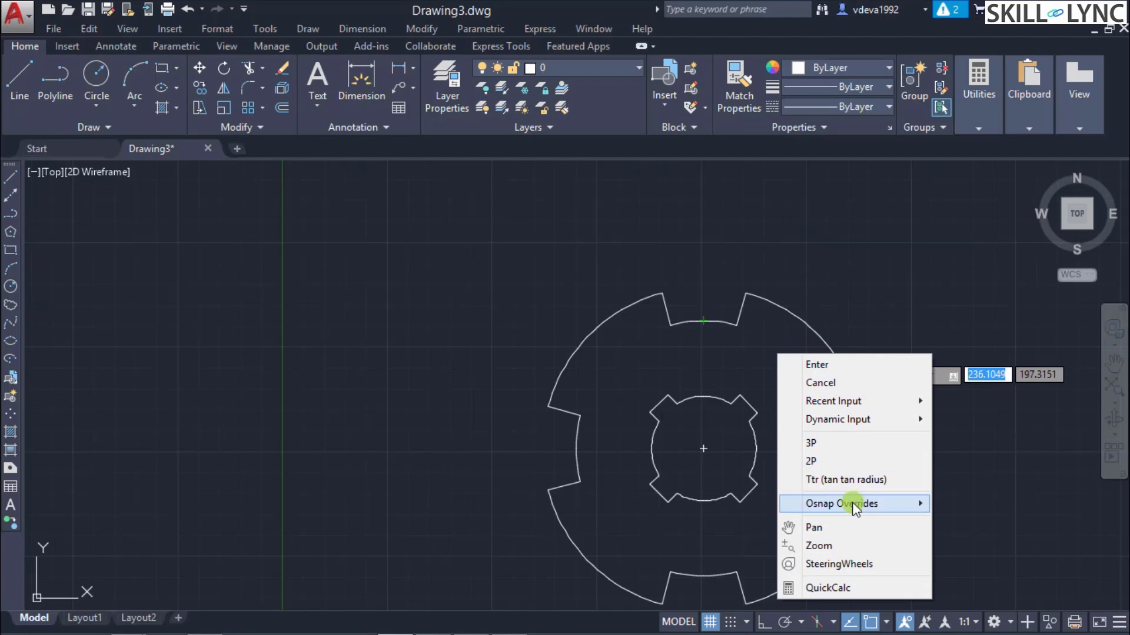
mouse_move(855, 506)
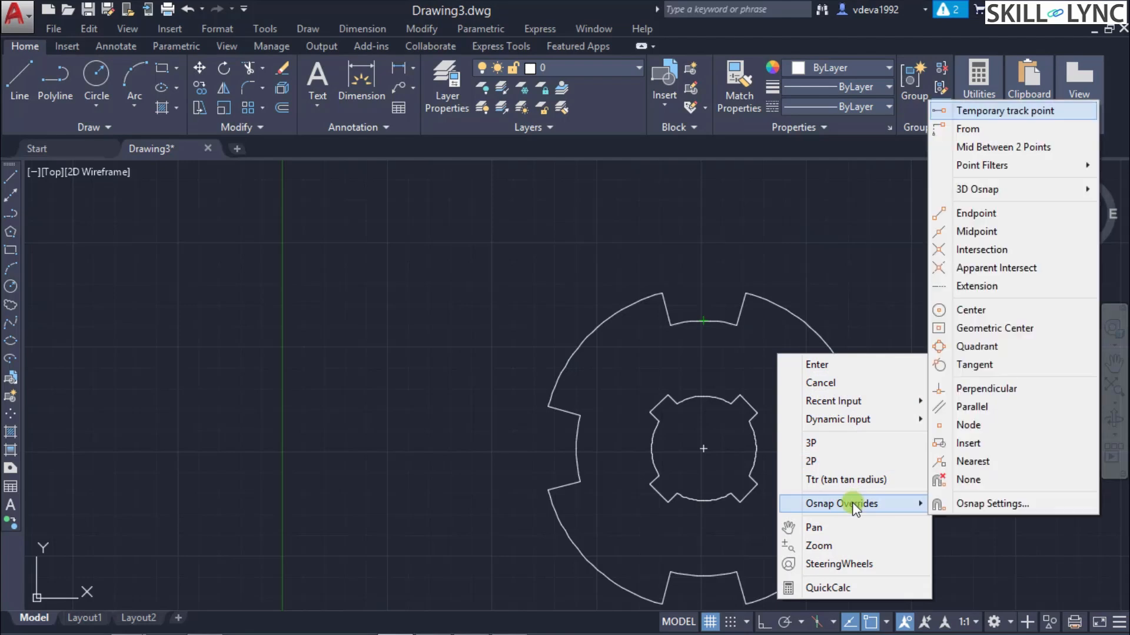
click(971, 135)
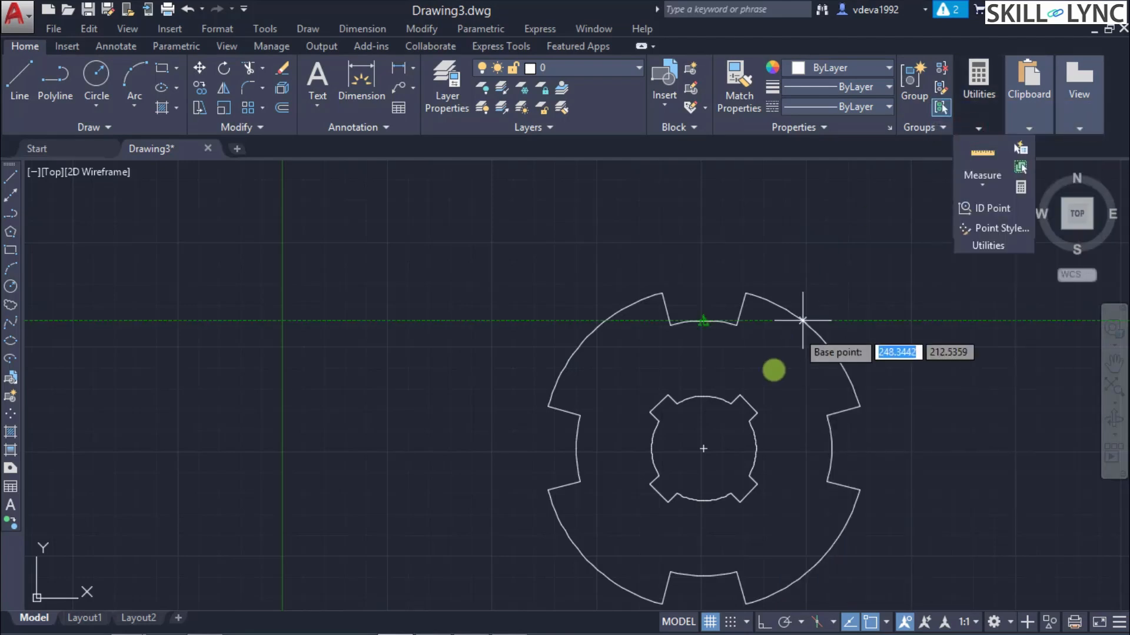
click(703, 448)
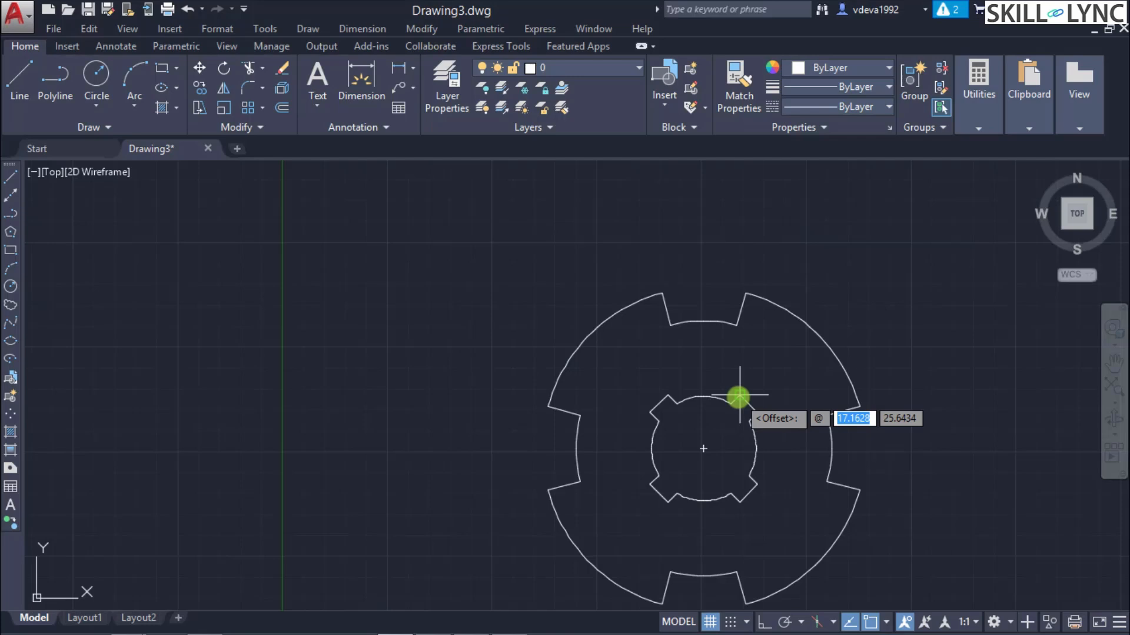
text(61)
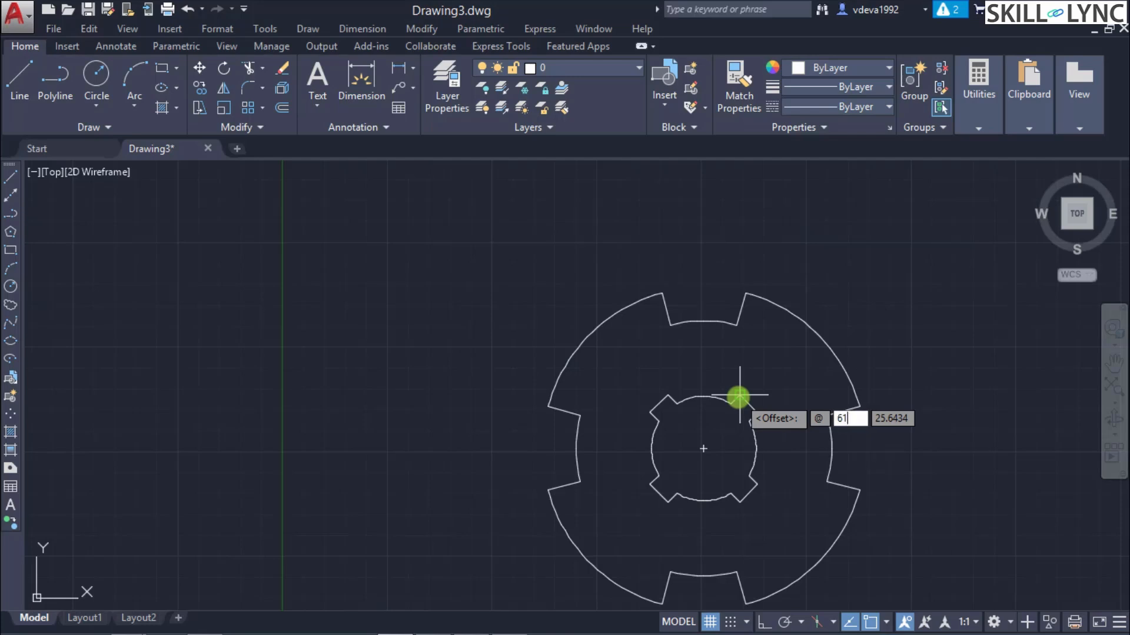
key(Tab)
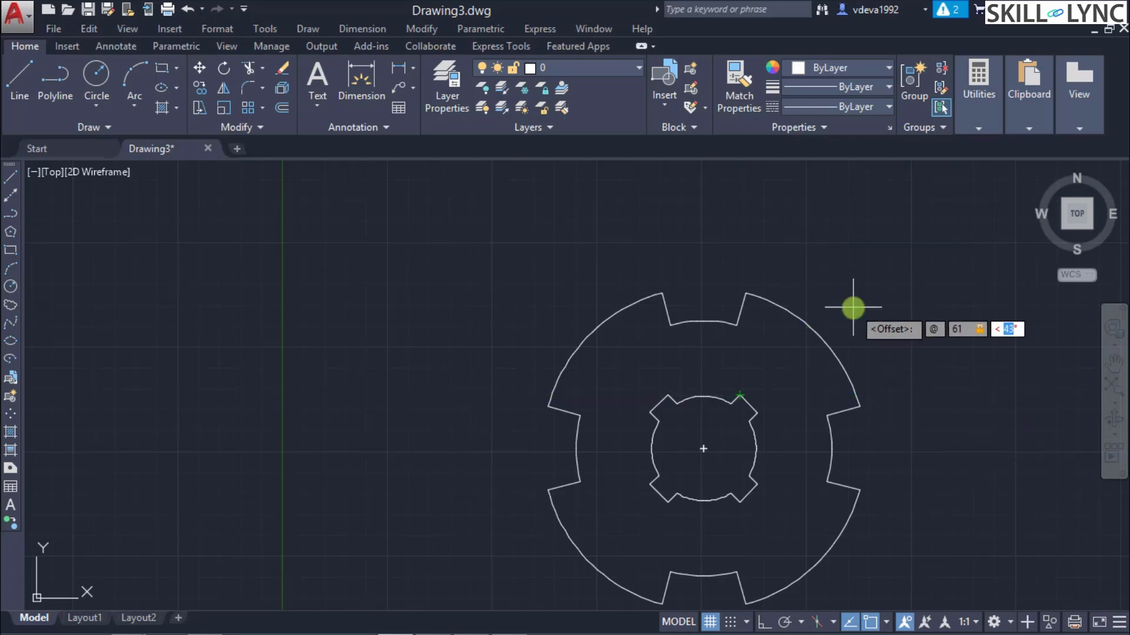
text(60)
key(Return)
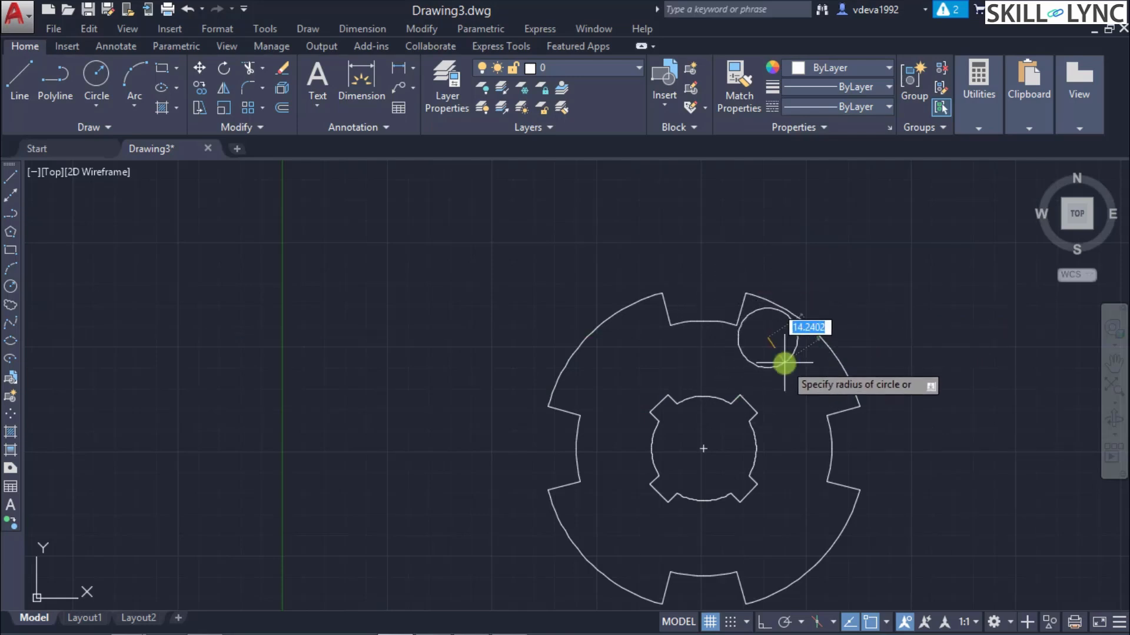
text(d)
key(Return)
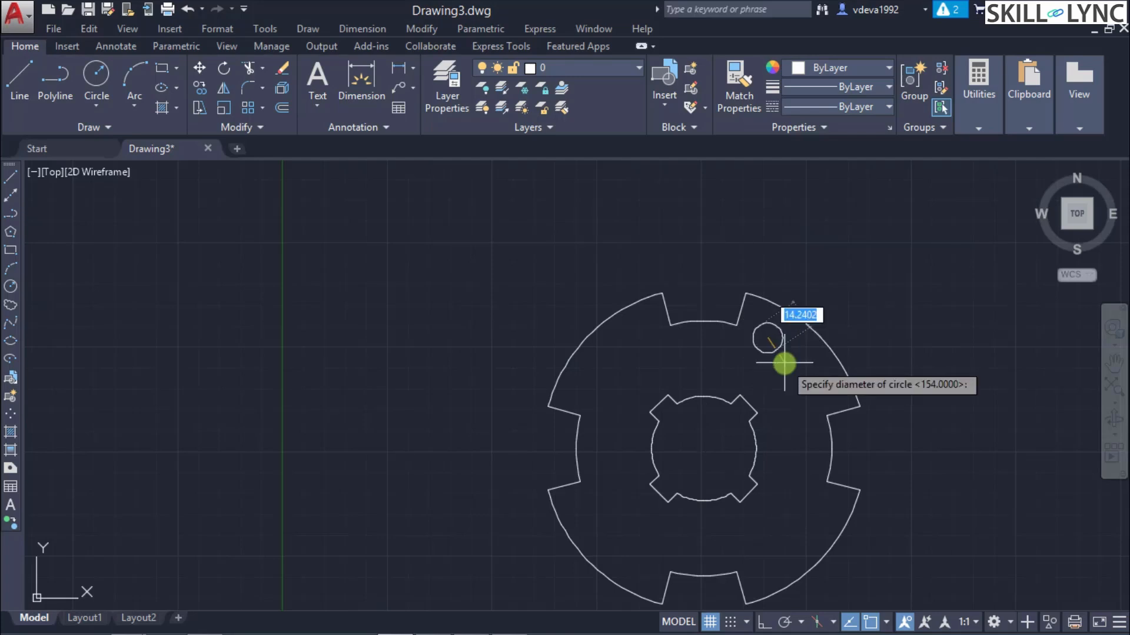
text(12)
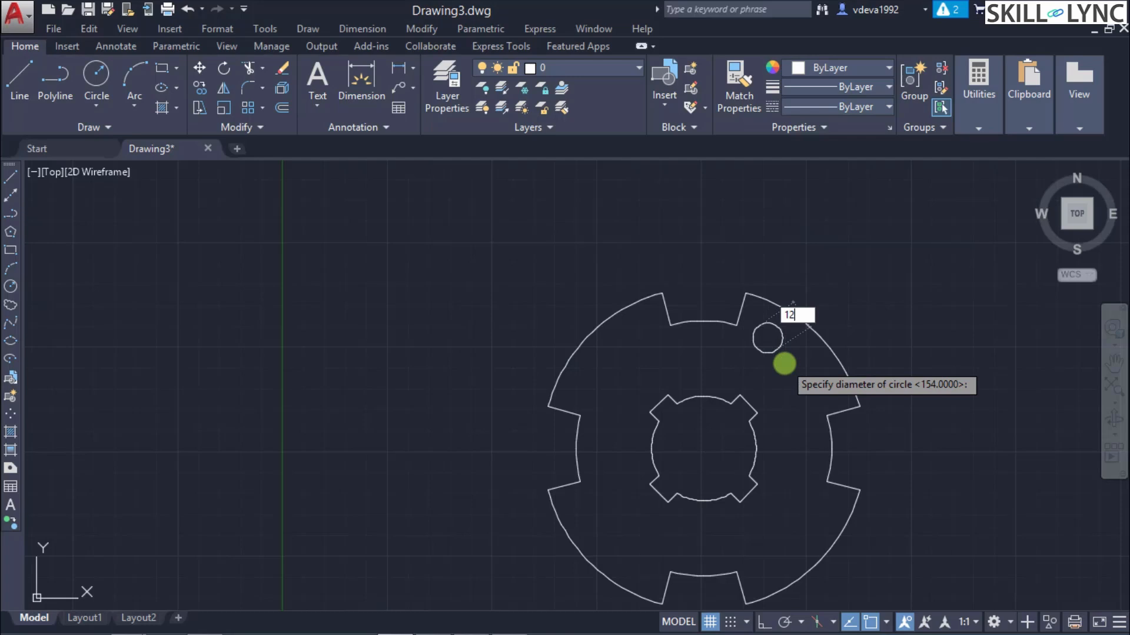
key(Return)
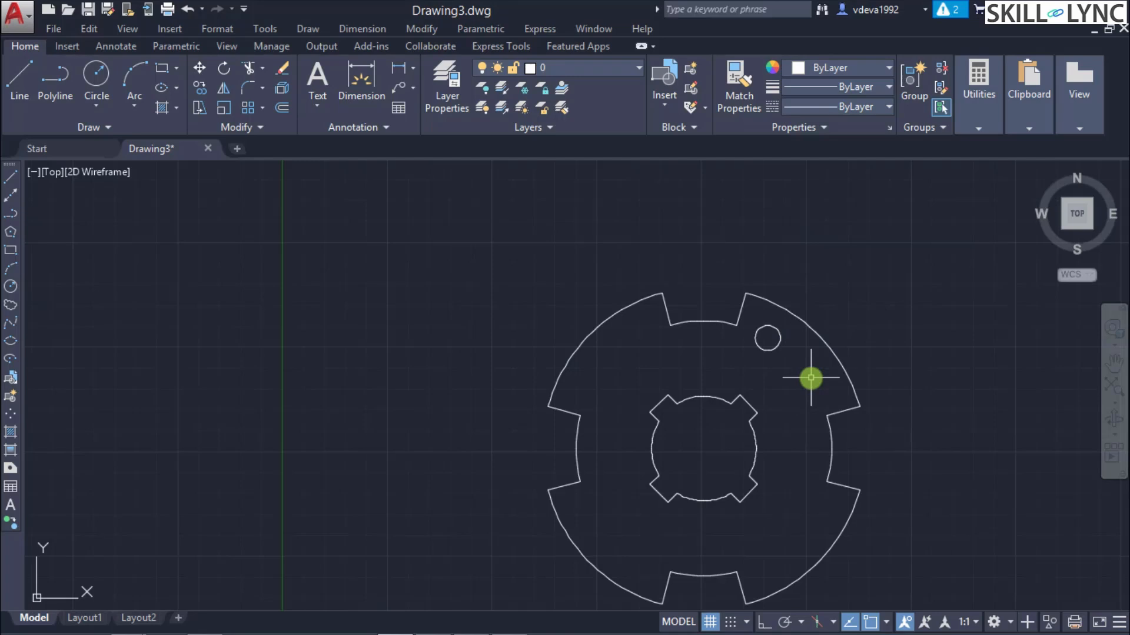
Mirror the 12-diameter circle about the line from the outline's centre to the upper-right outer arc's midpoint, keeping the source circle.
text(mir)
key(Return)
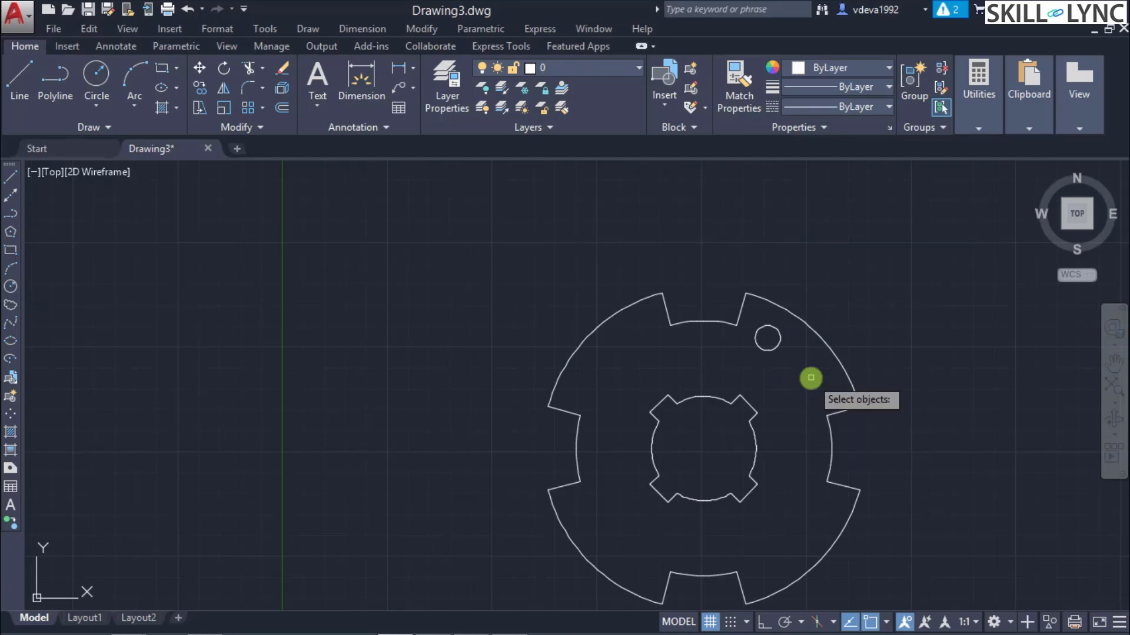
click(772, 341)
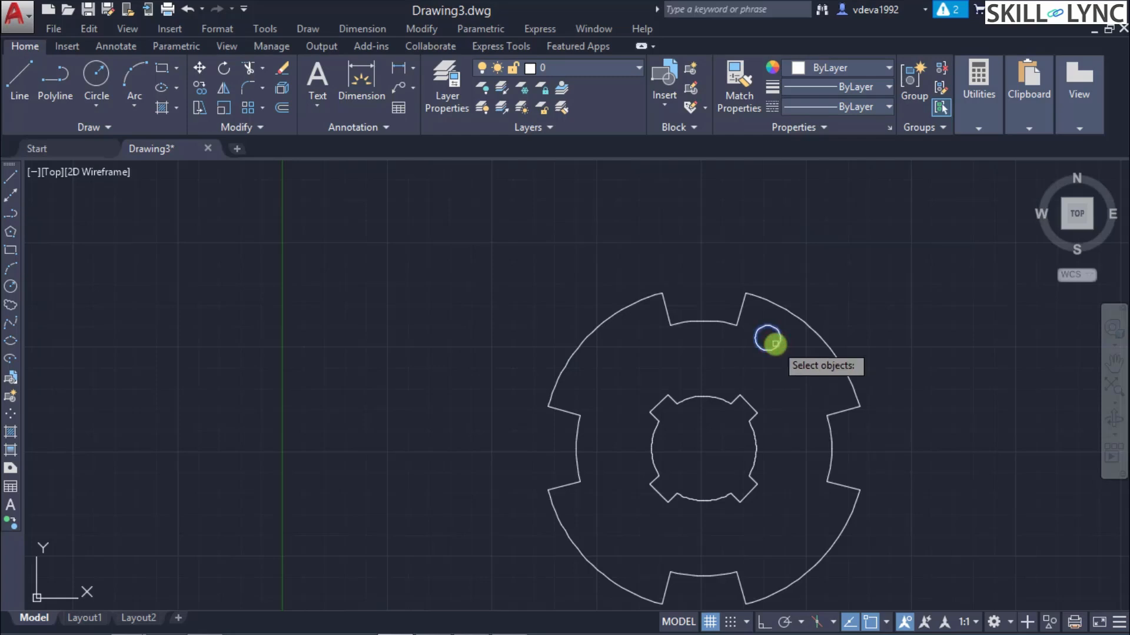
key(Return)
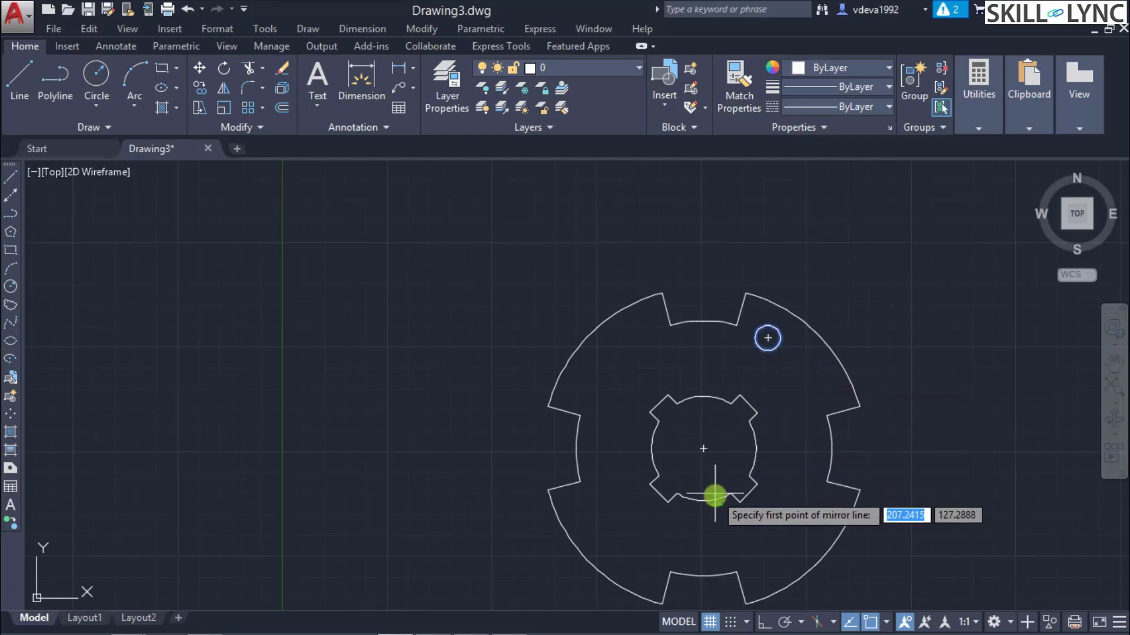
click(704, 452)
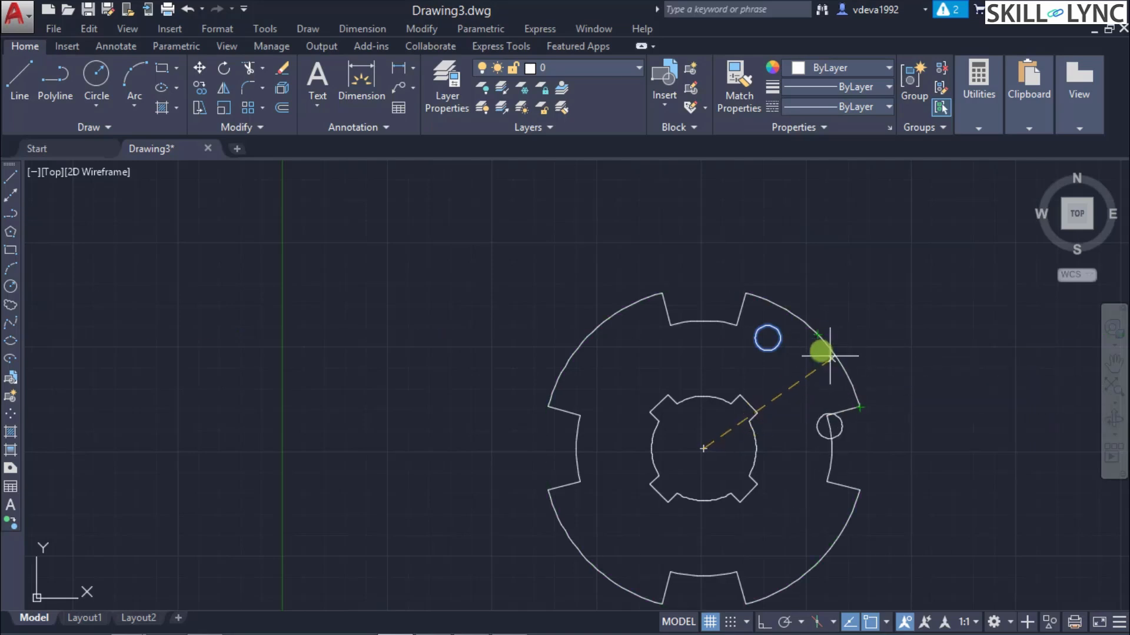
scroll(830, 329, up, 5)
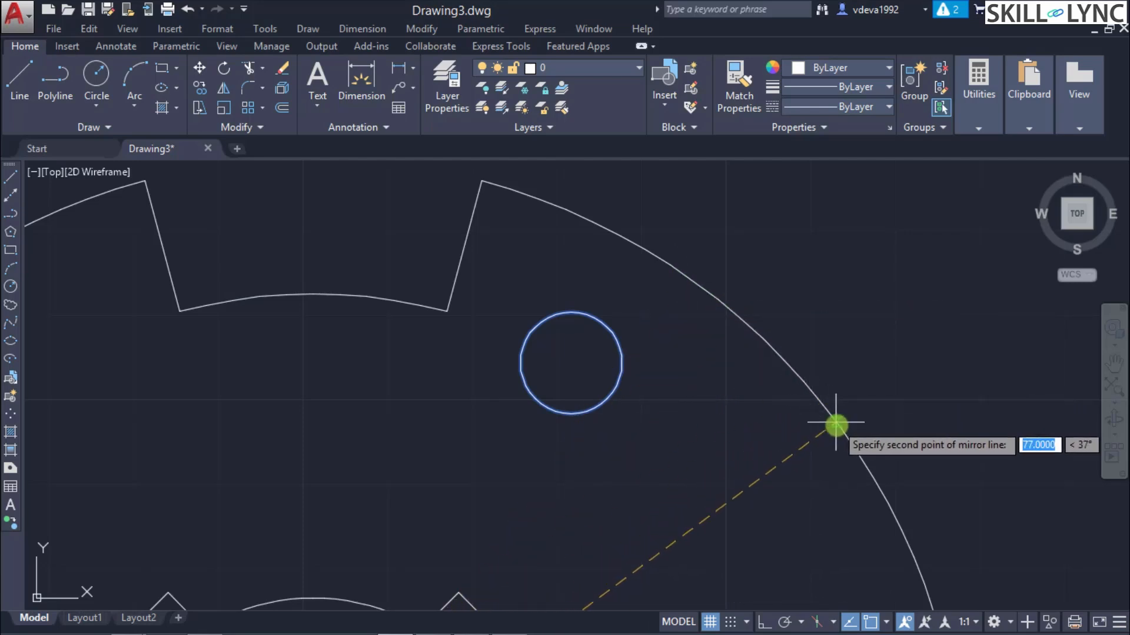
scroll(818, 406, down, 5)
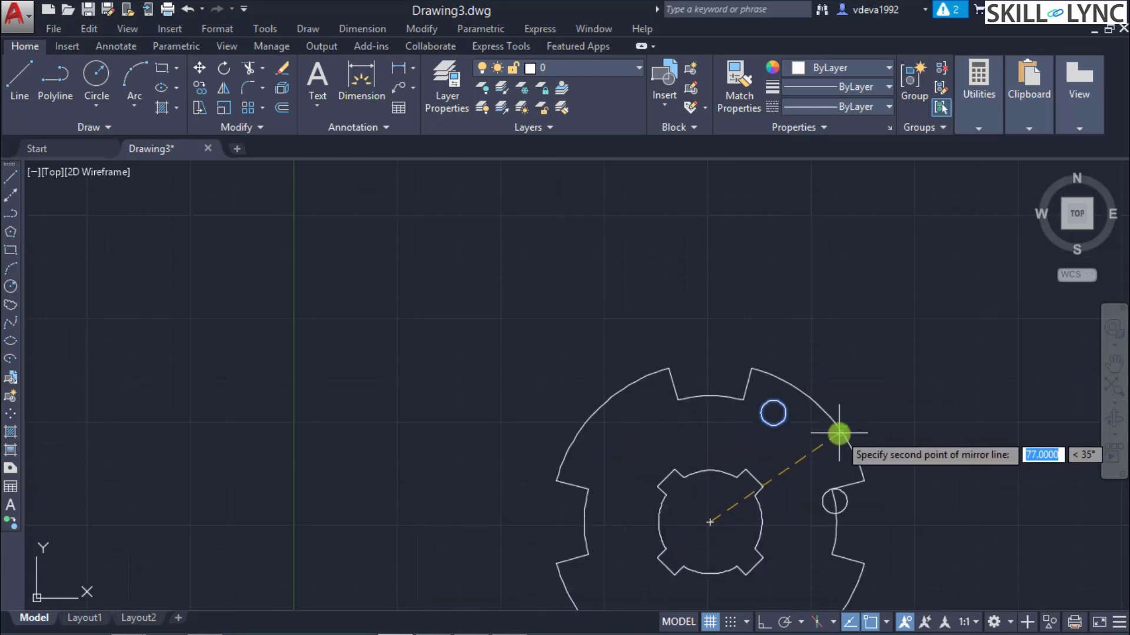
click(823, 407)
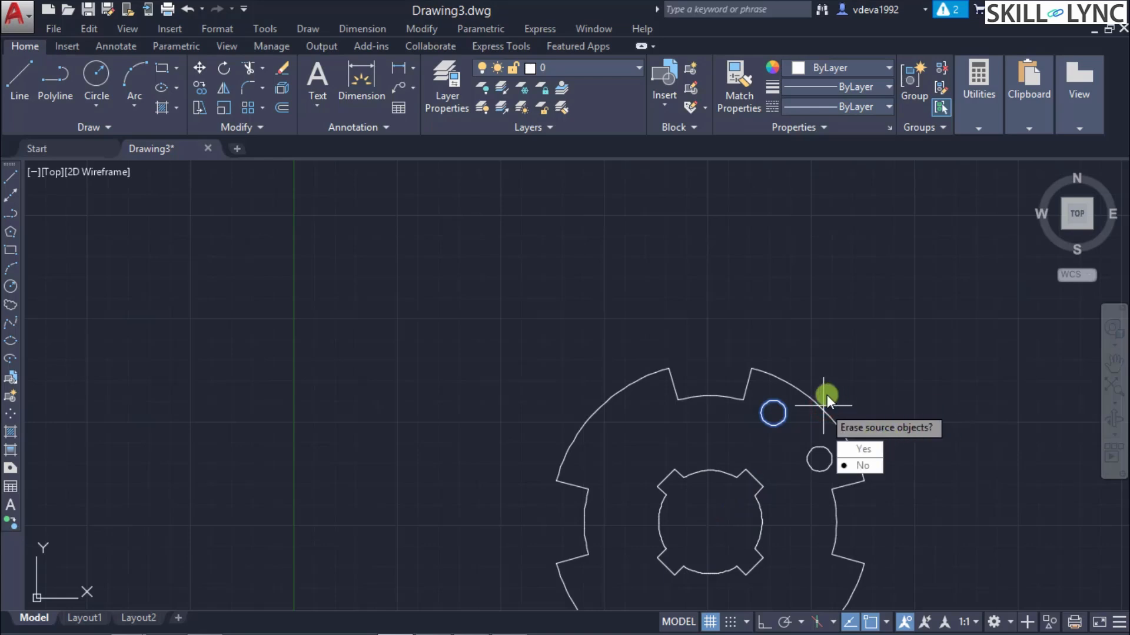
click(867, 468)
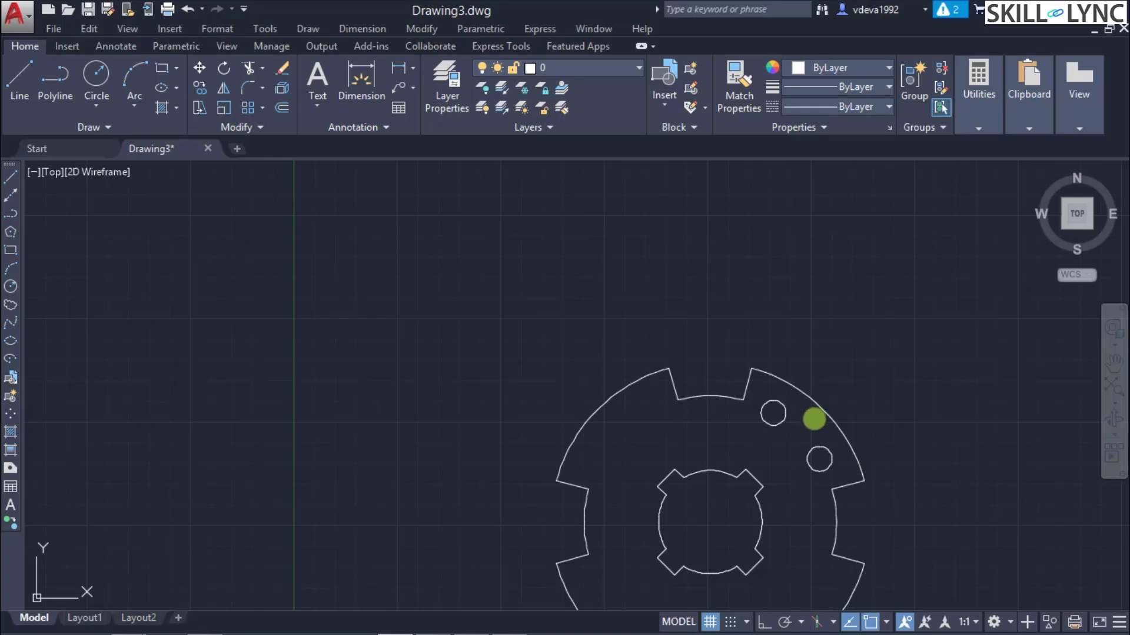
scroll(793, 445, up, 3)
scroll(850, 518, down, 2)
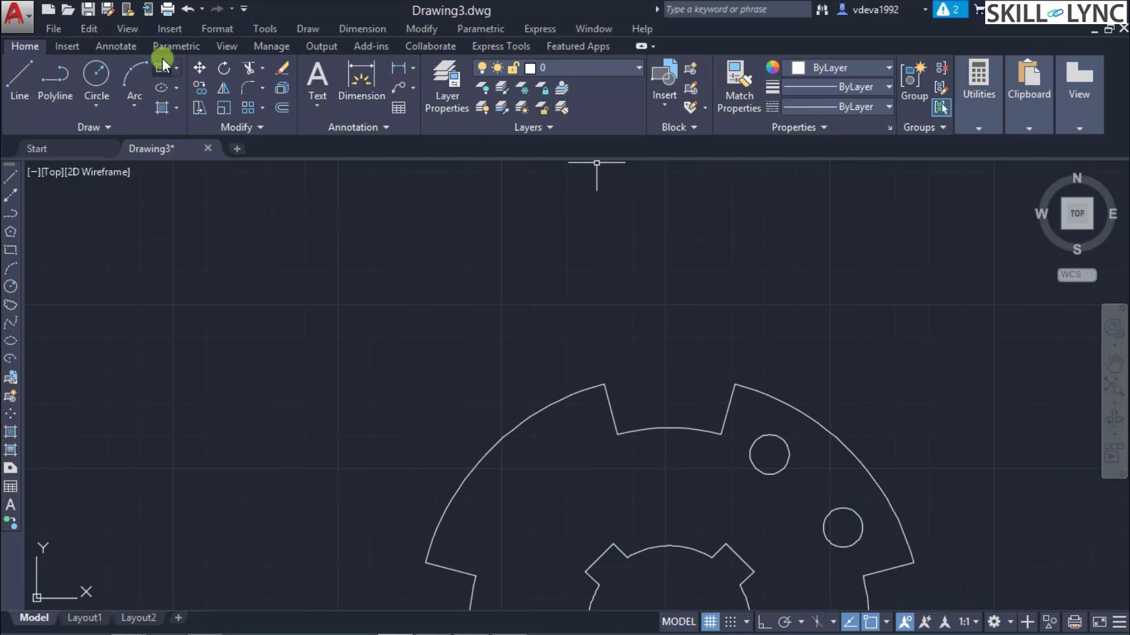
click(964, 109)
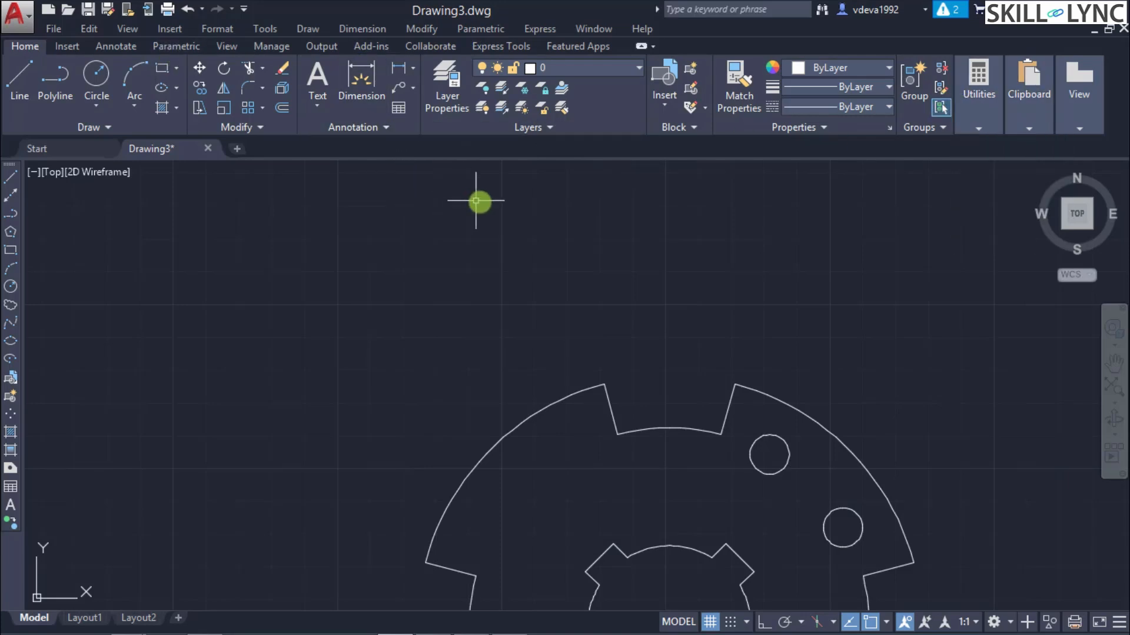
click(987, 130)
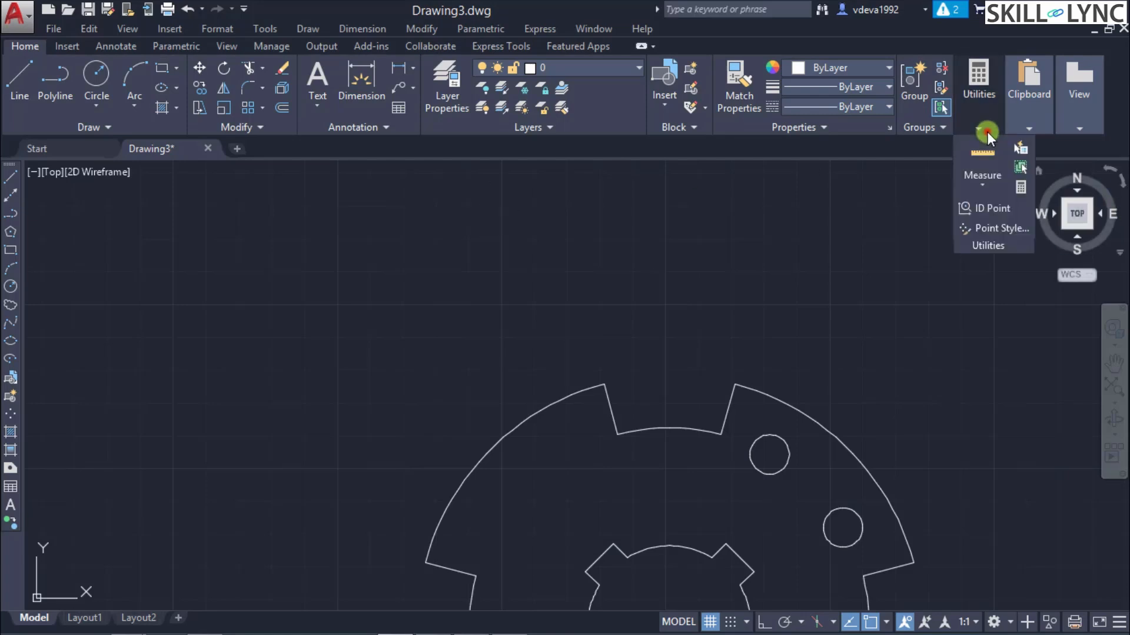
click(982, 186)
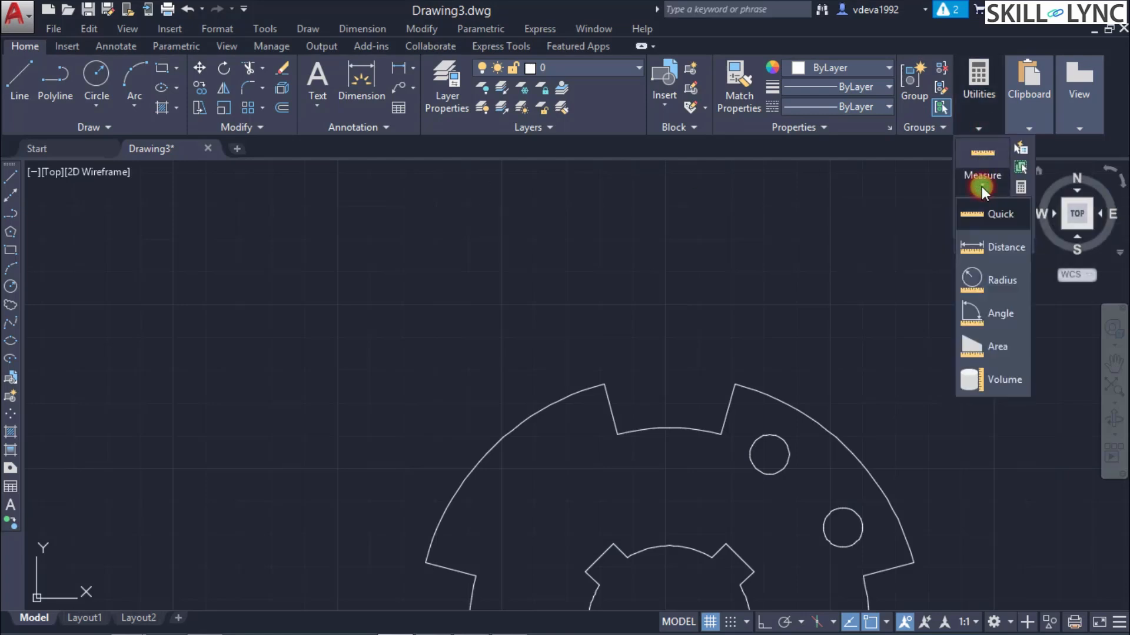
click(994, 318)
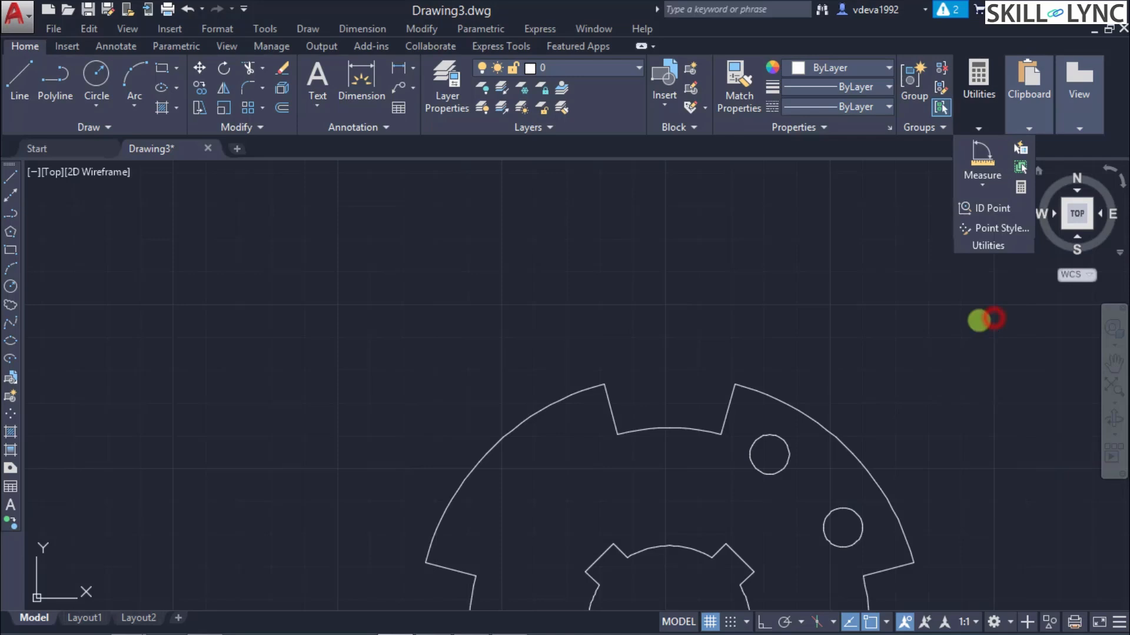
click(785, 446)
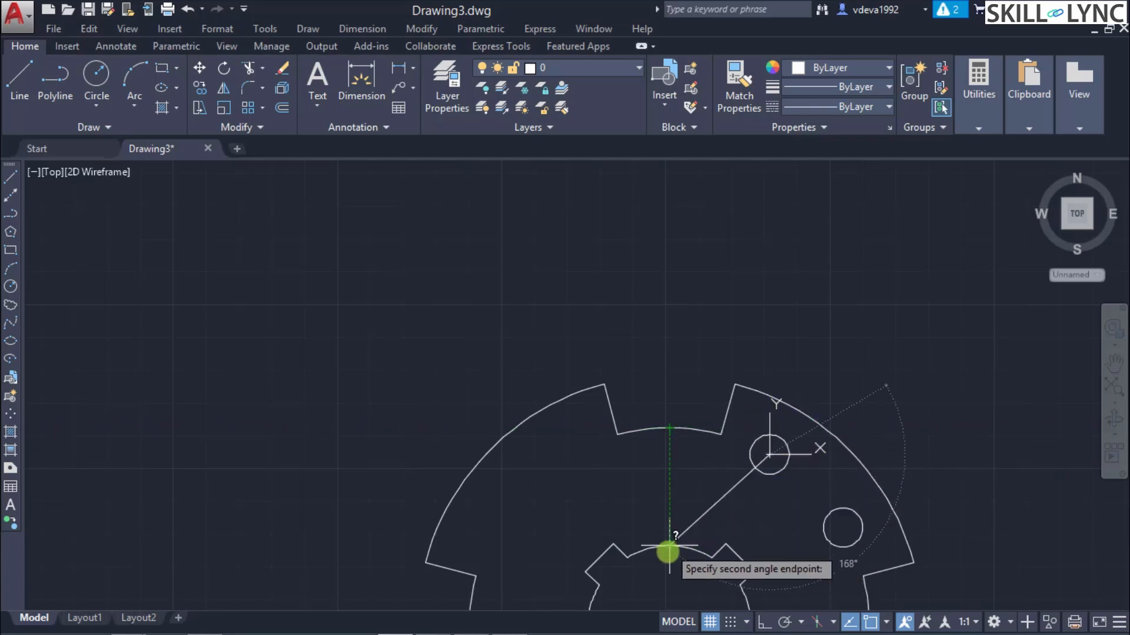
click(707, 572)
key(Escape)
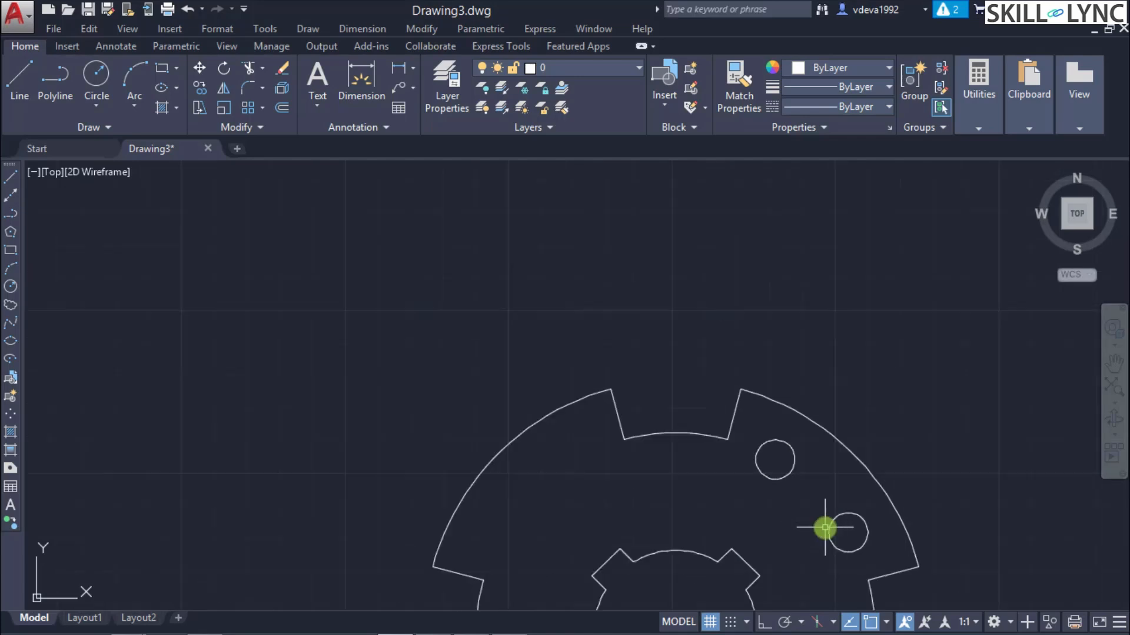
Create a polar array of the two upper-right holes, centred on the outline's centre.
scroll(833, 536, down, 2)
scroll(834, 568, up, 2)
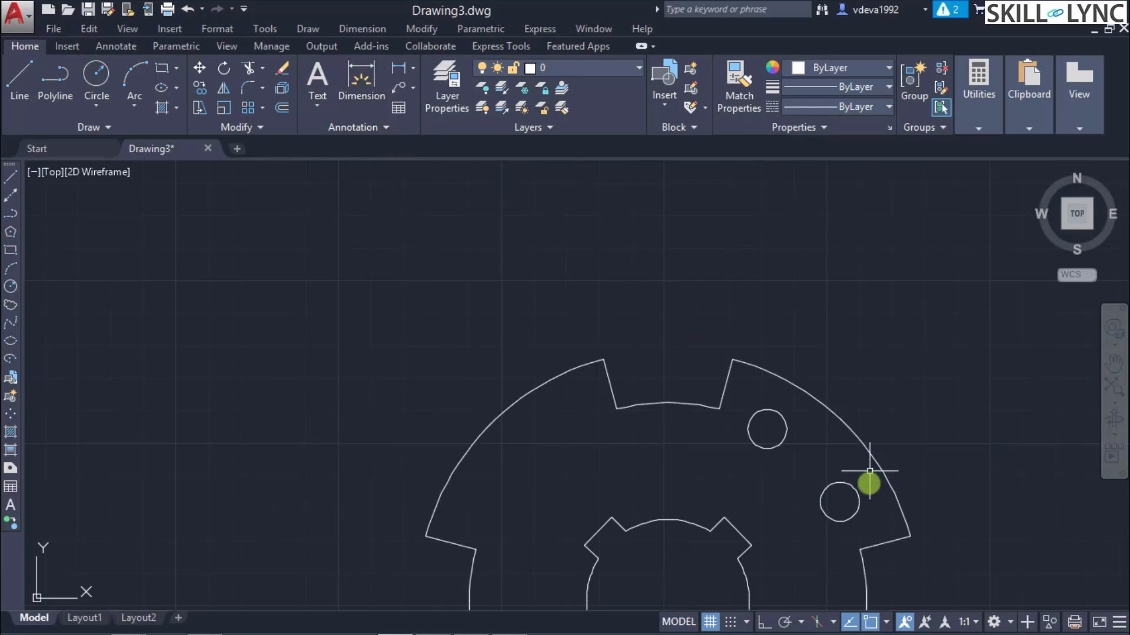
scroll(854, 568, down, 5)
scroll(860, 575, up, 4)
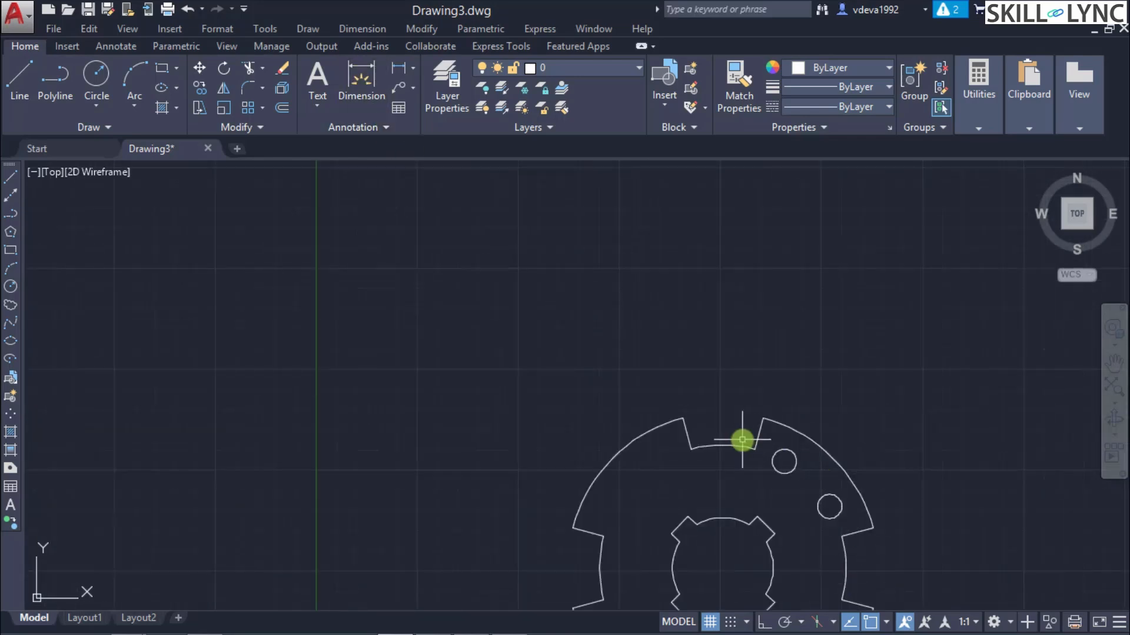
click(1112, 384)
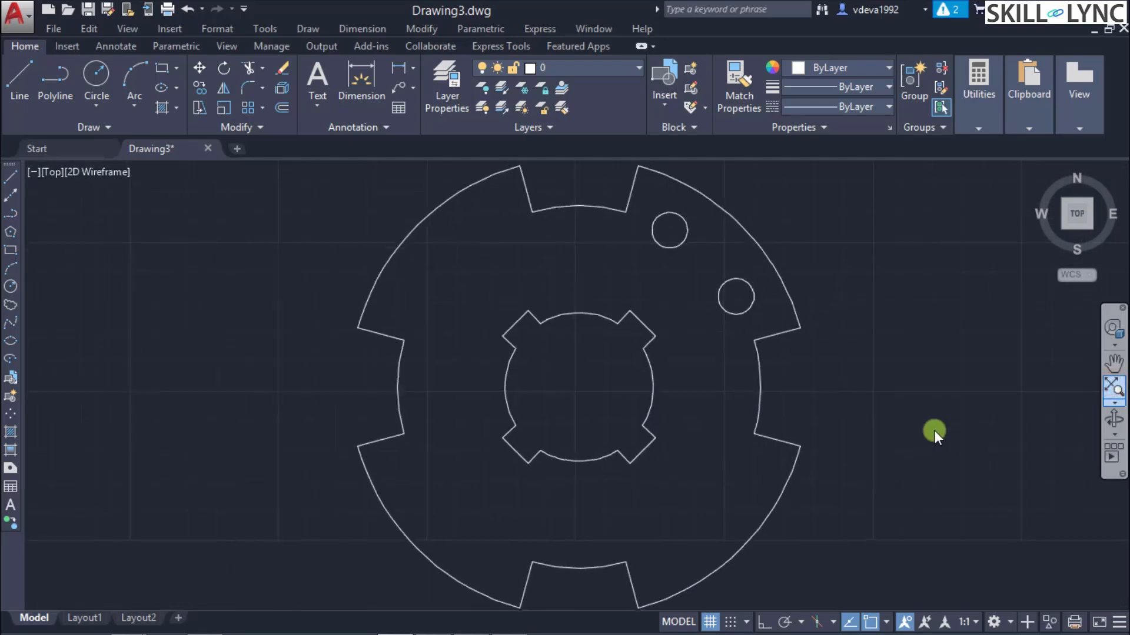
text(ARRAY)
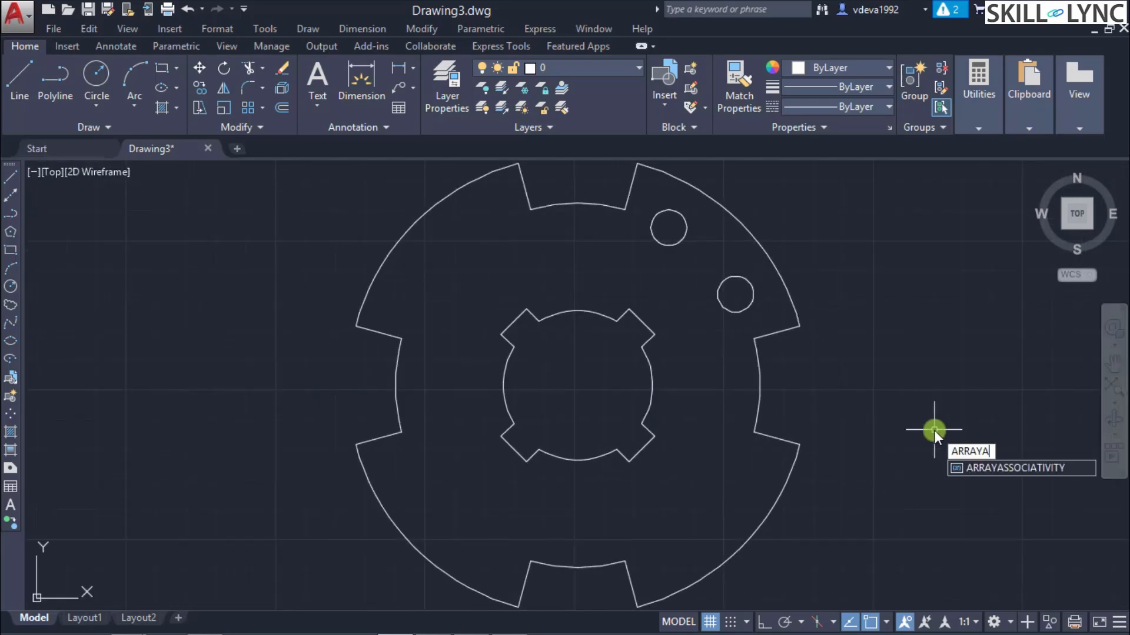
text(POLAR)
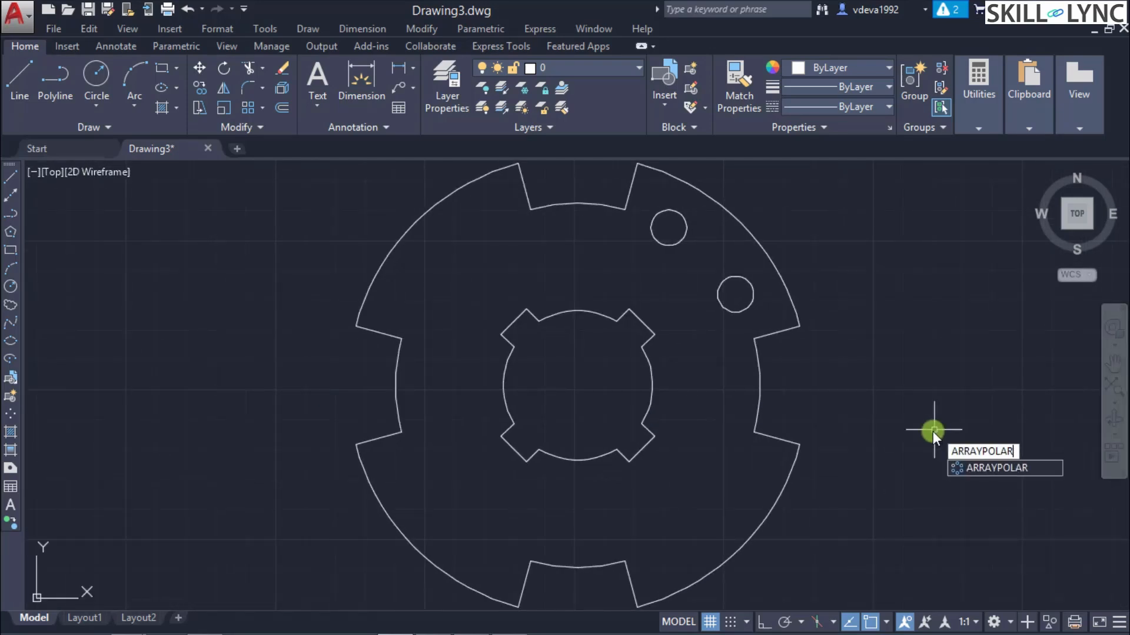
click(1002, 471)
click(651, 230)
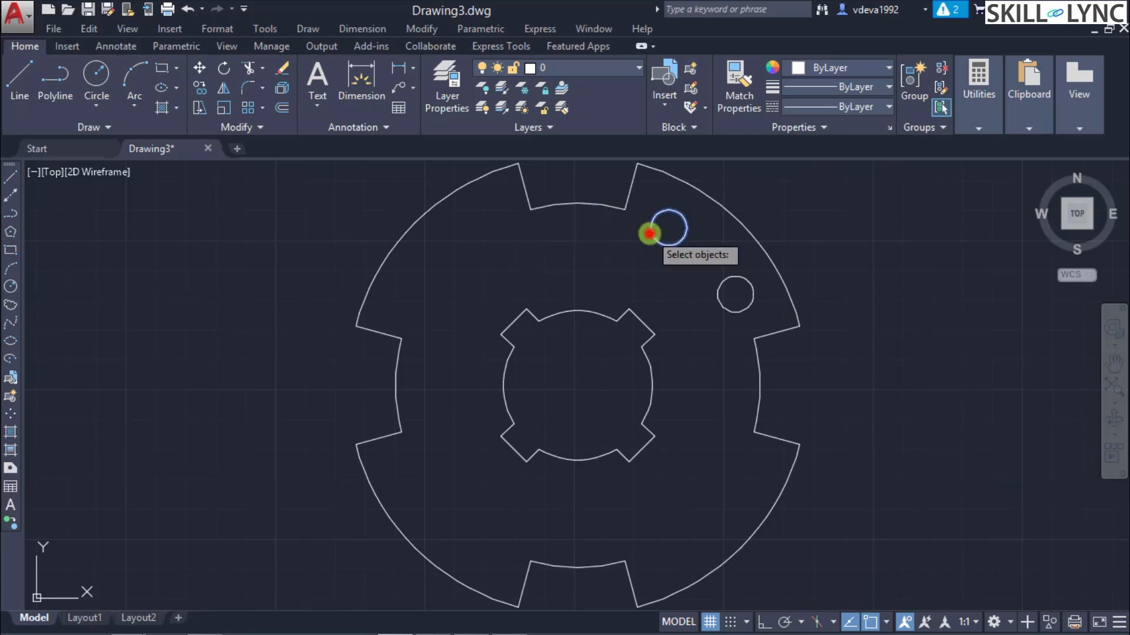
click(719, 306)
key(Return)
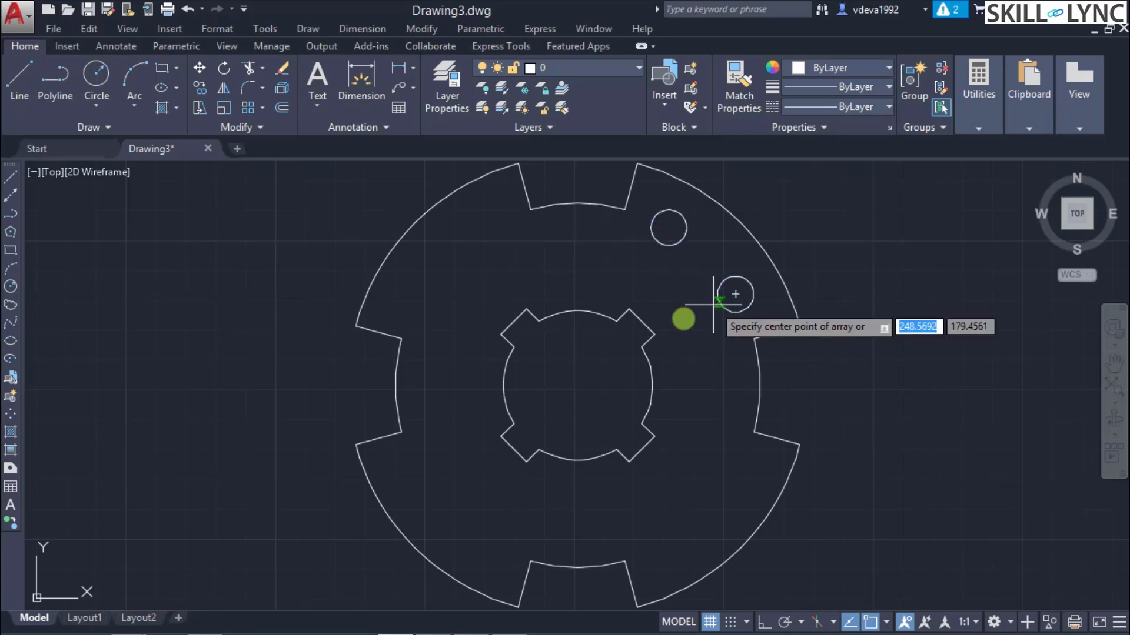
click(577, 384)
Set the hole array to 4 items over 360 degrees and finish it.
click(184, 68)
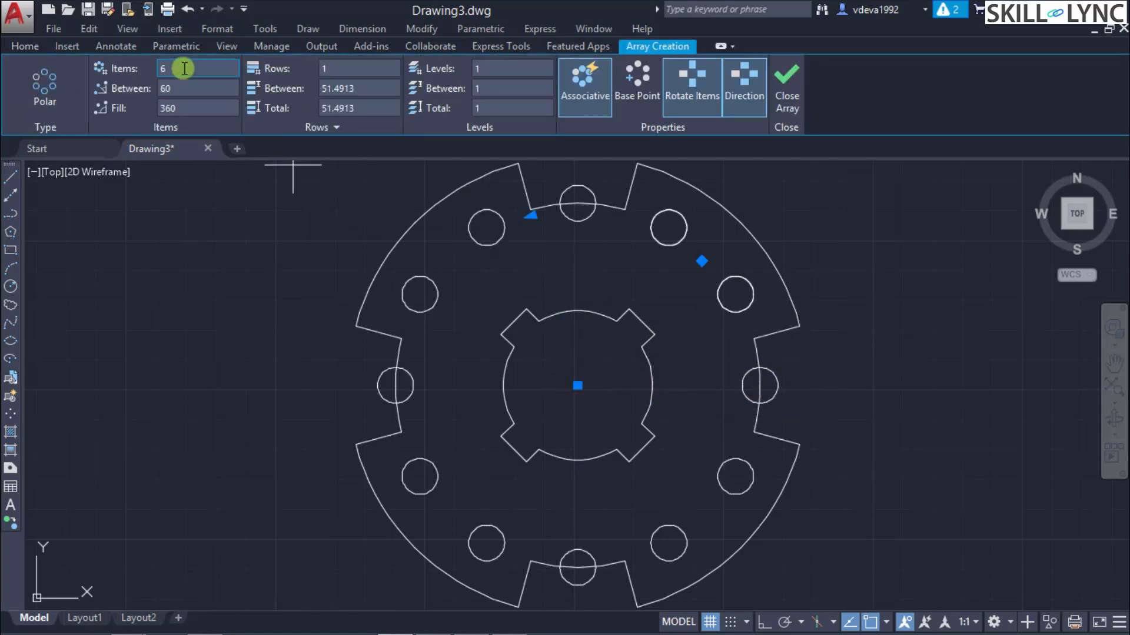
text(4)
key(Return)
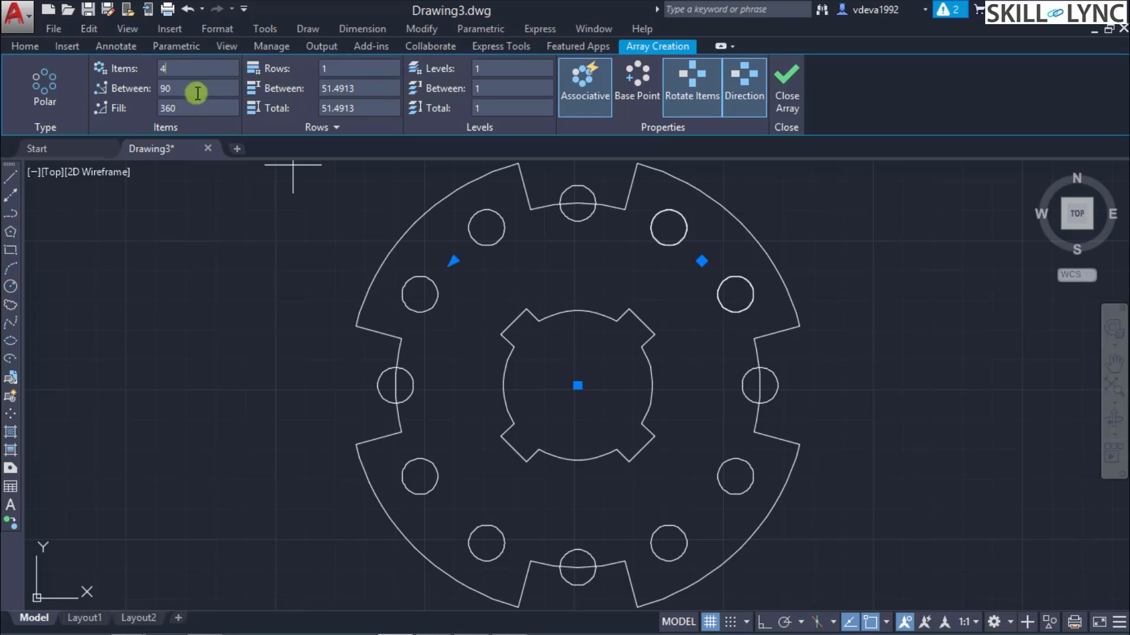
click(177, 107)
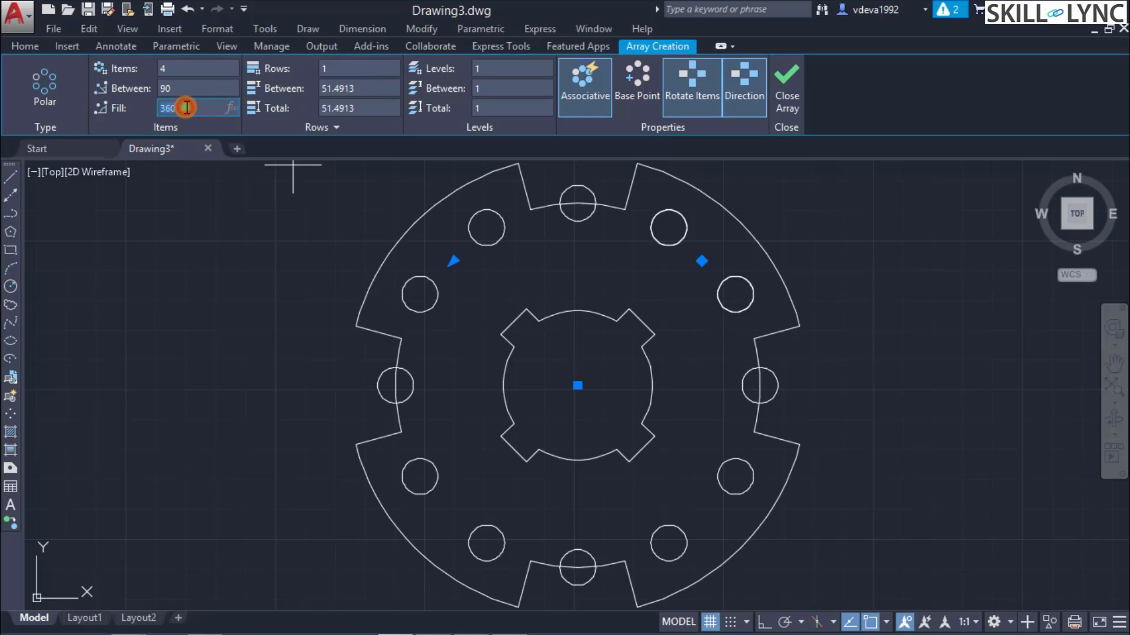
click(795, 91)
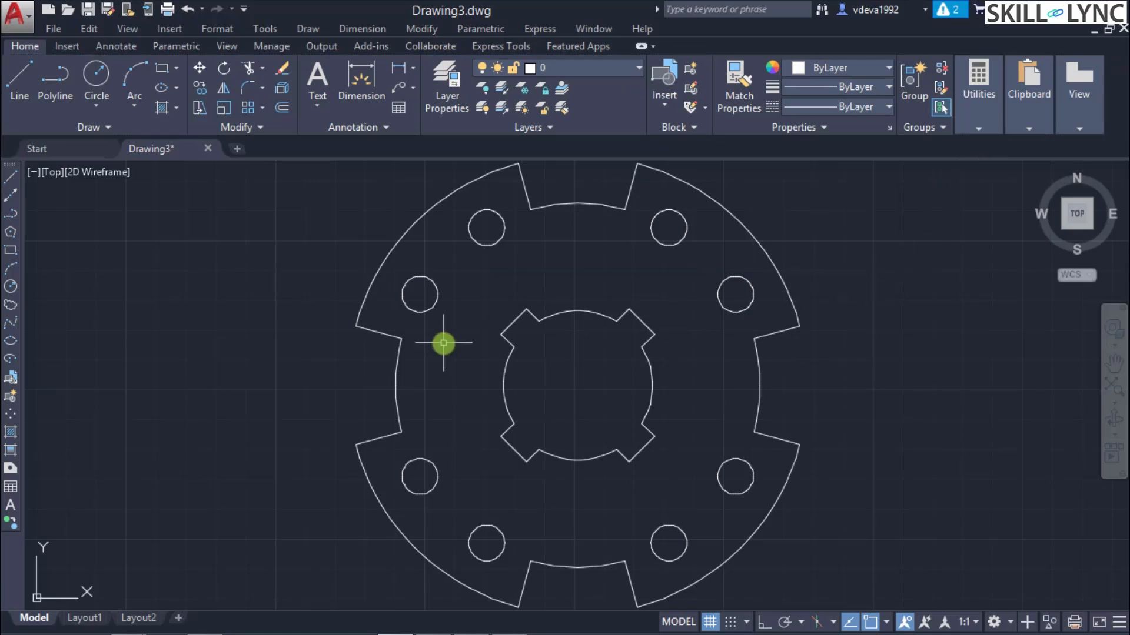
scroll(444, 343, down, 2)
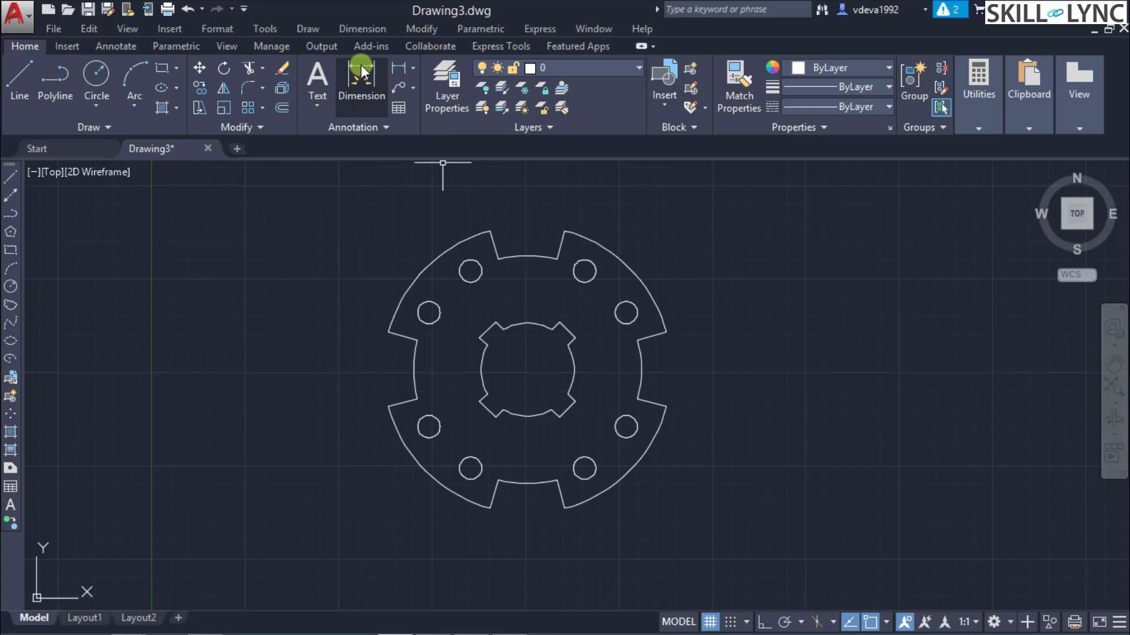
click(362, 82)
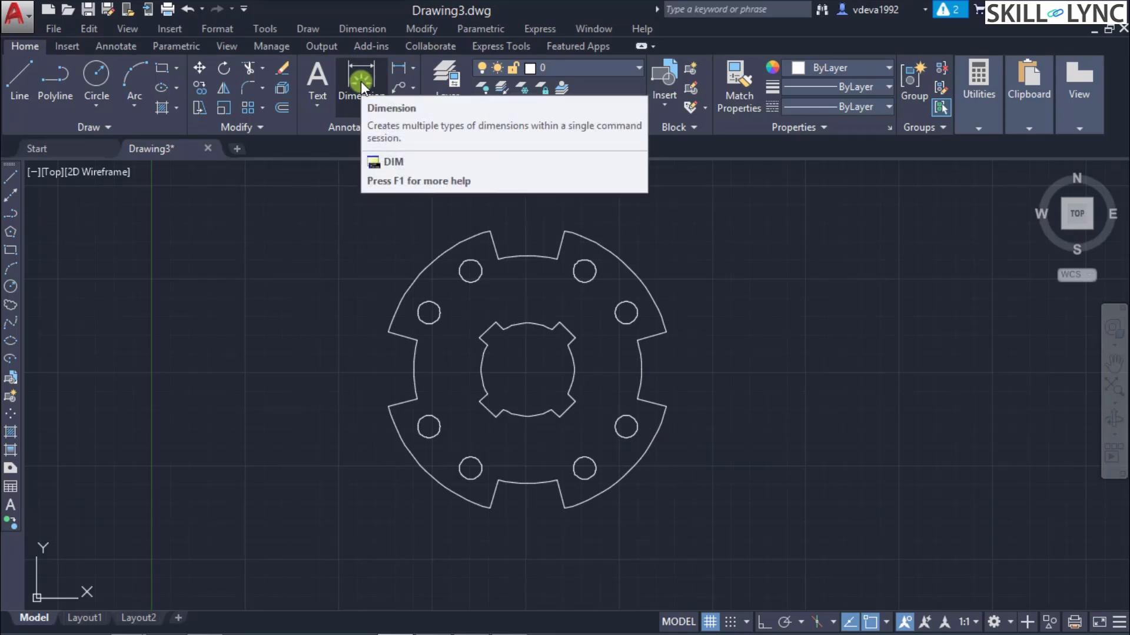
click(583, 271)
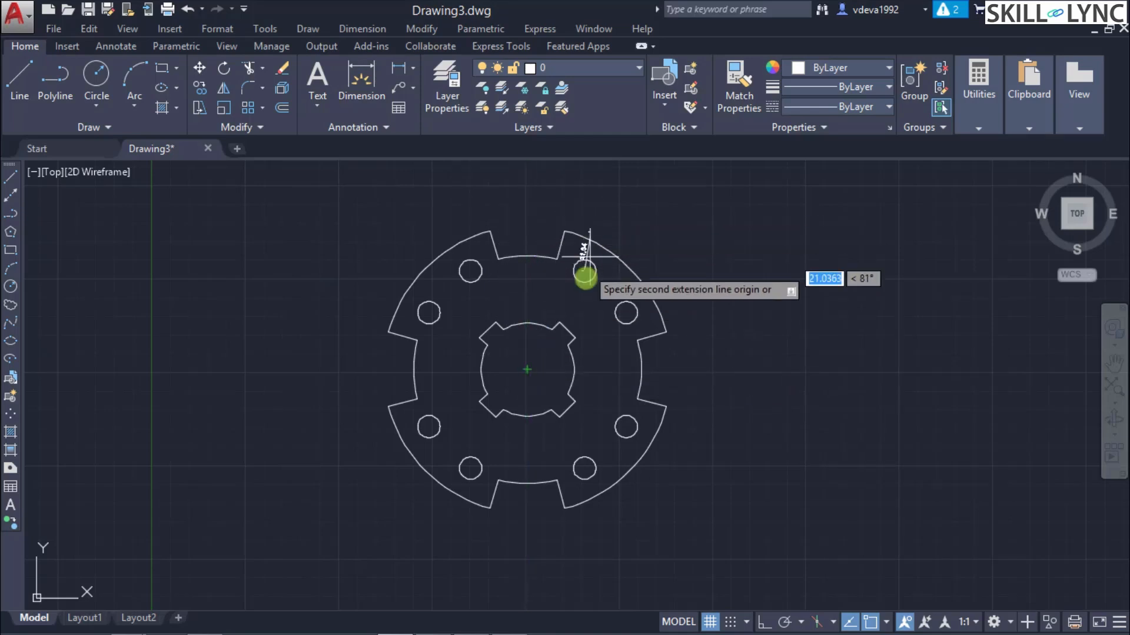
key(Escape)
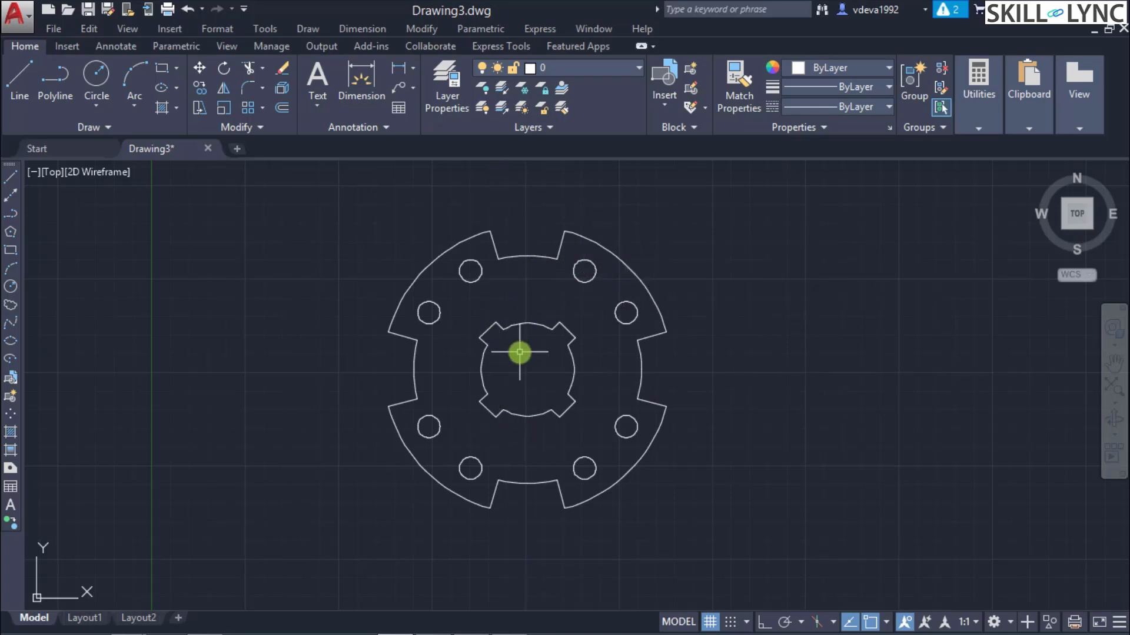